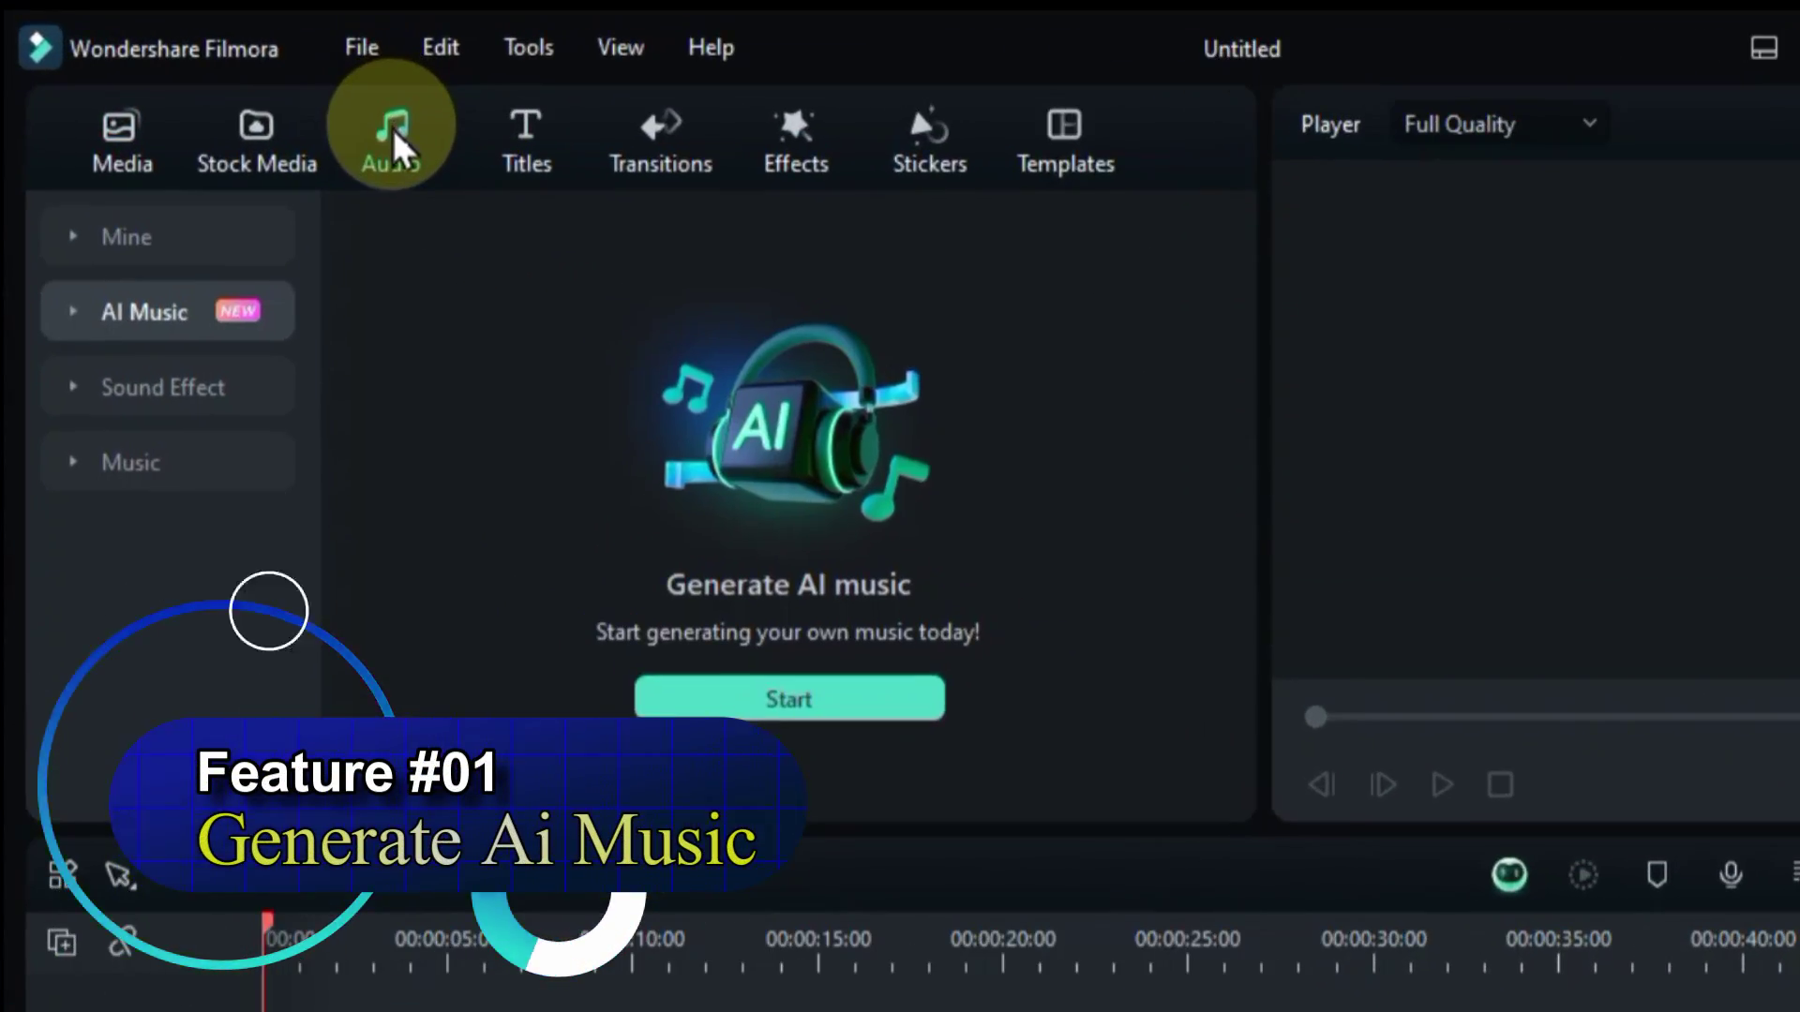
Step: Open the AI Music Generator from the AI Music category in the Audio sidebar
left_click(122, 319)
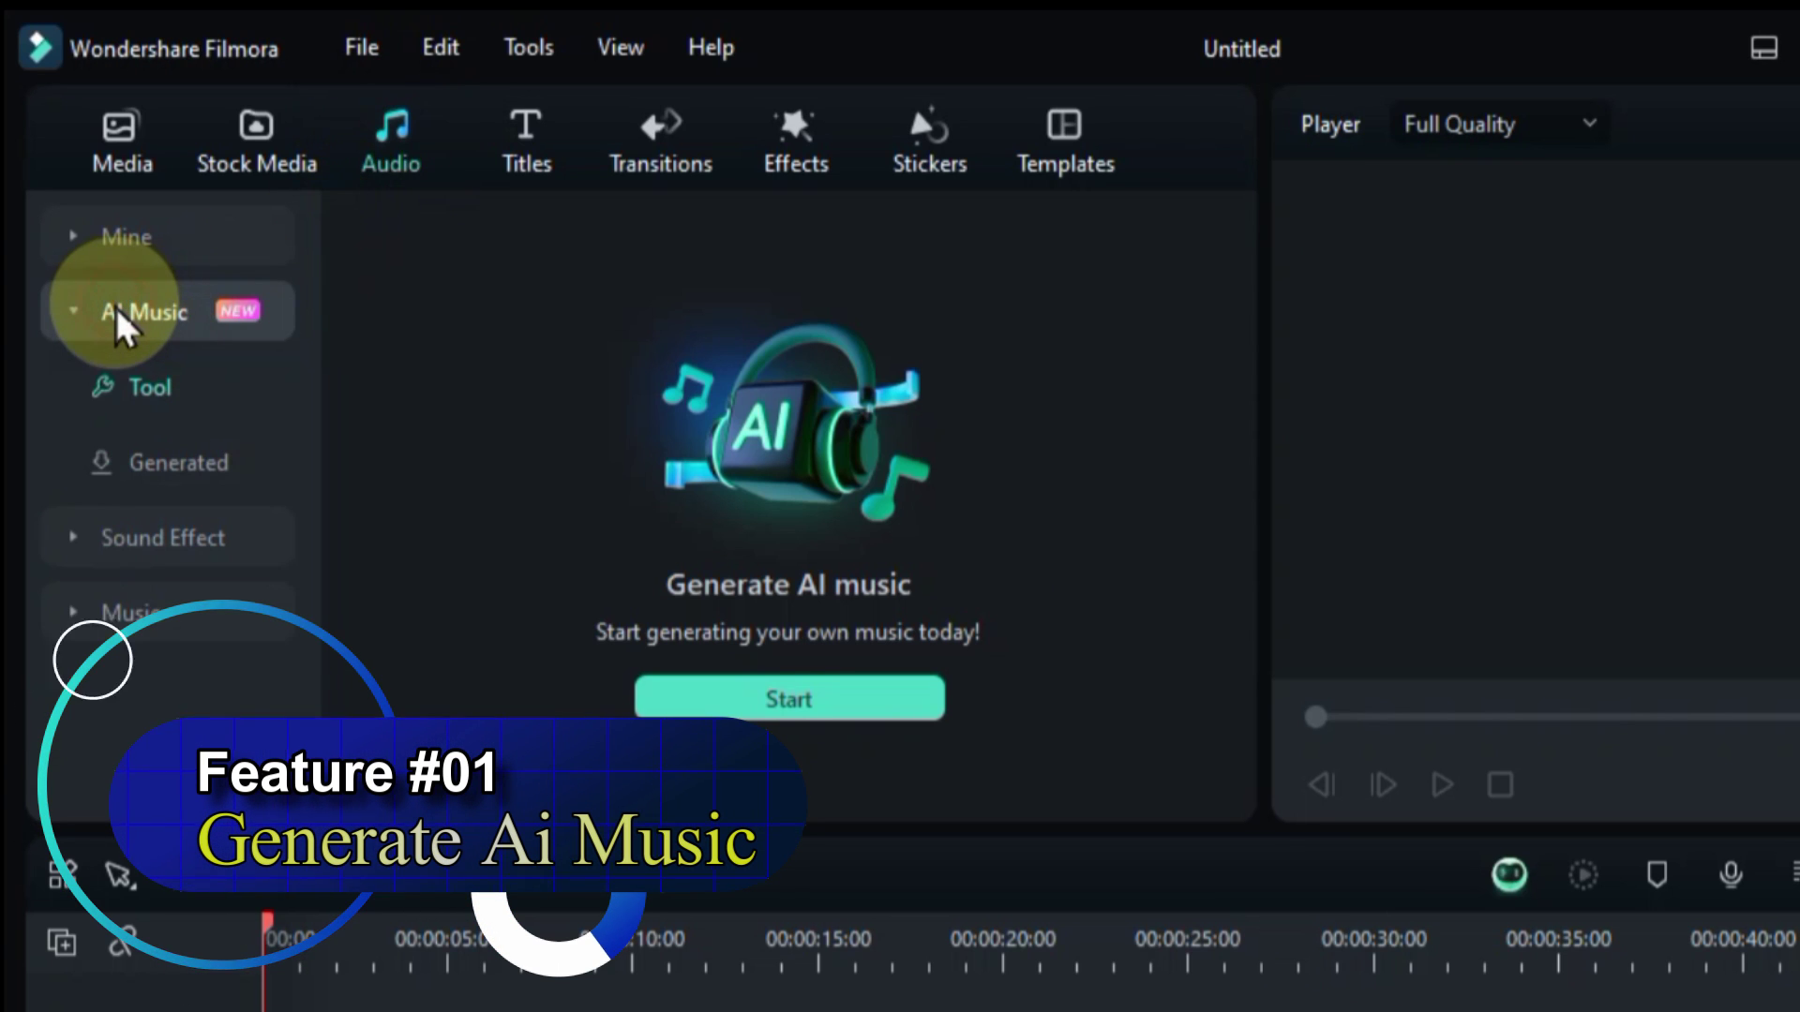
left_click(765, 698)
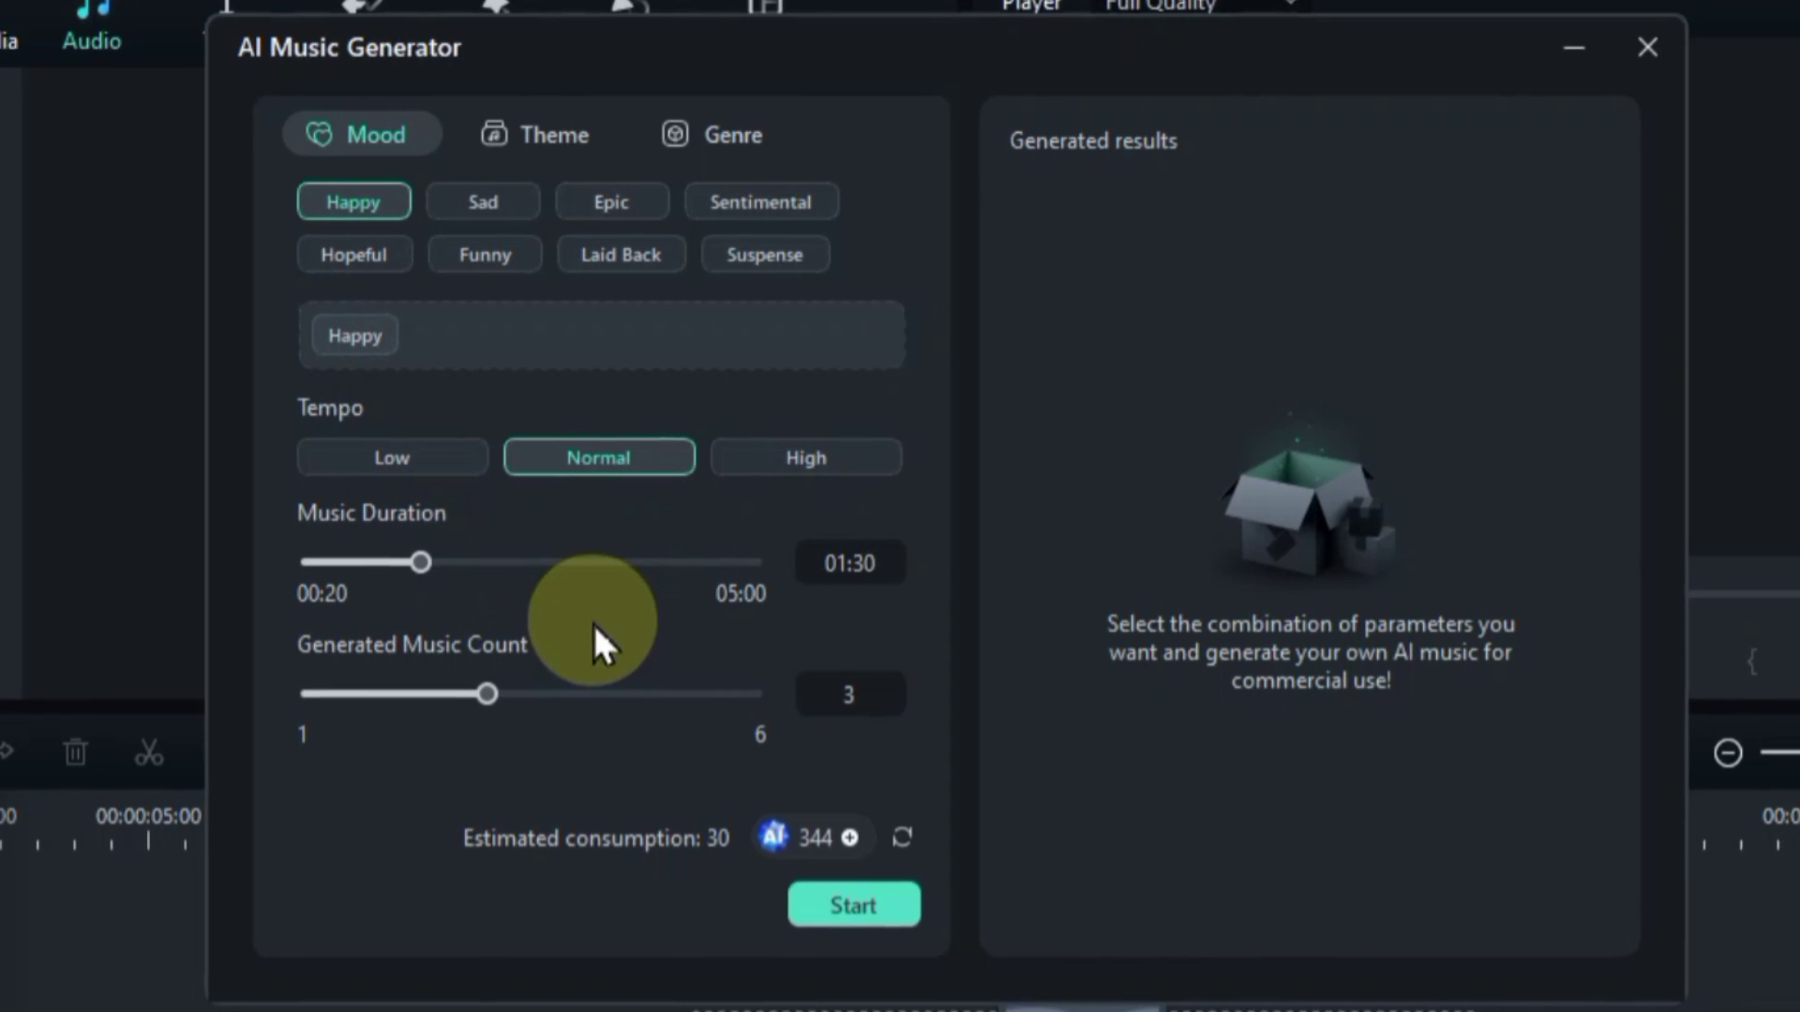
Step: Try several moods, including Happy, Sad, Epic and Suspense, then settle on Sentimental
left_click(375, 134)
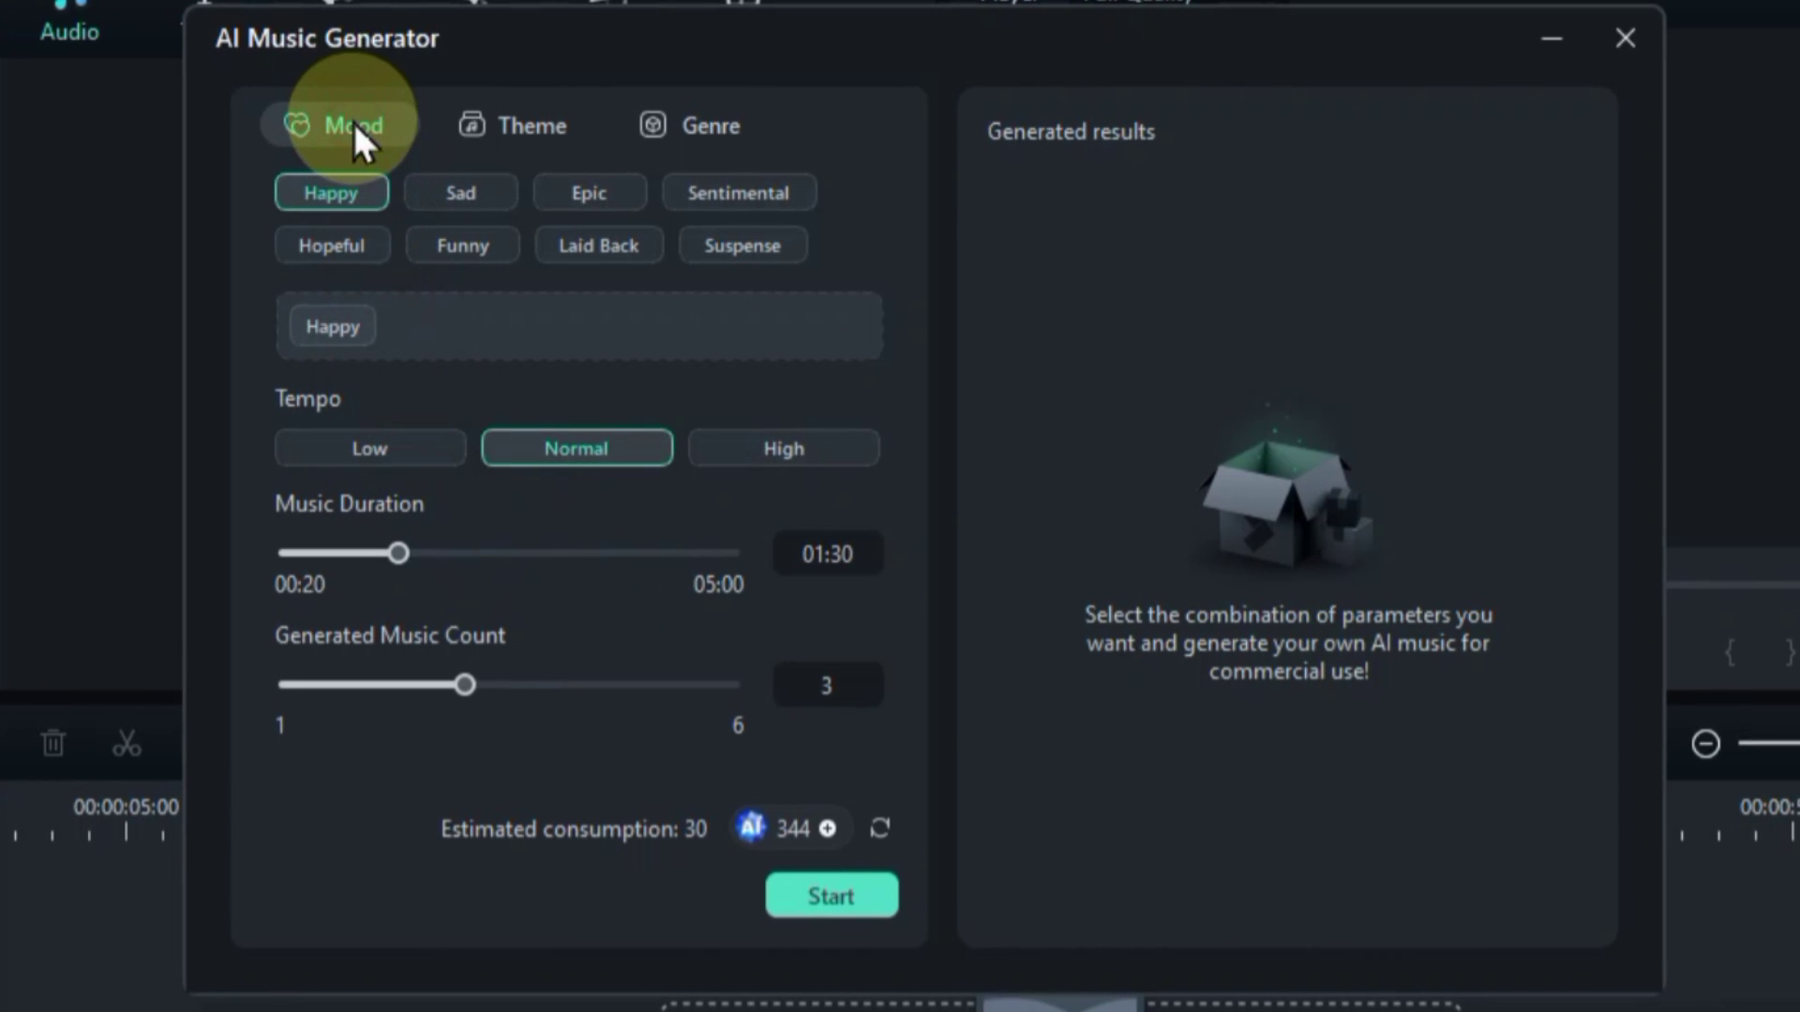
left_click(323, 193)
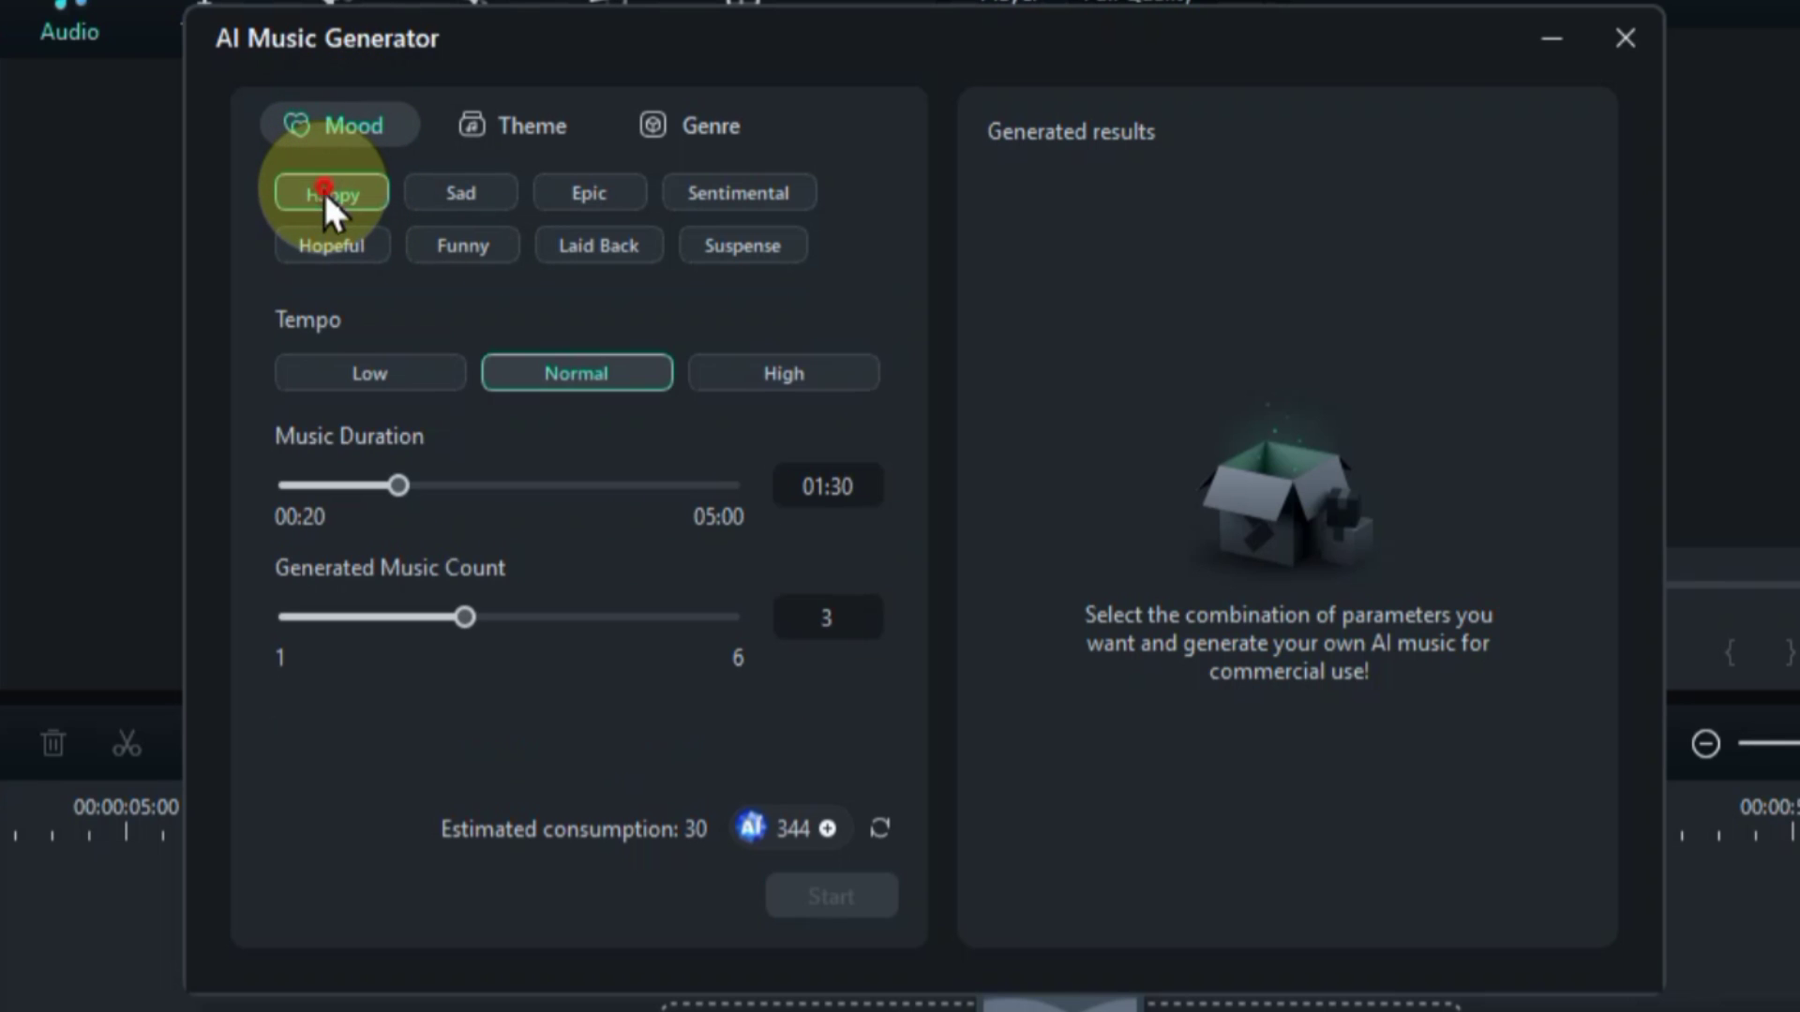
left_click(323, 193)
left_click(455, 197)
left_click(567, 197)
left_click(751, 199)
left_click(335, 248)
left_click(473, 248)
left_click(568, 248)
left_click(734, 250)
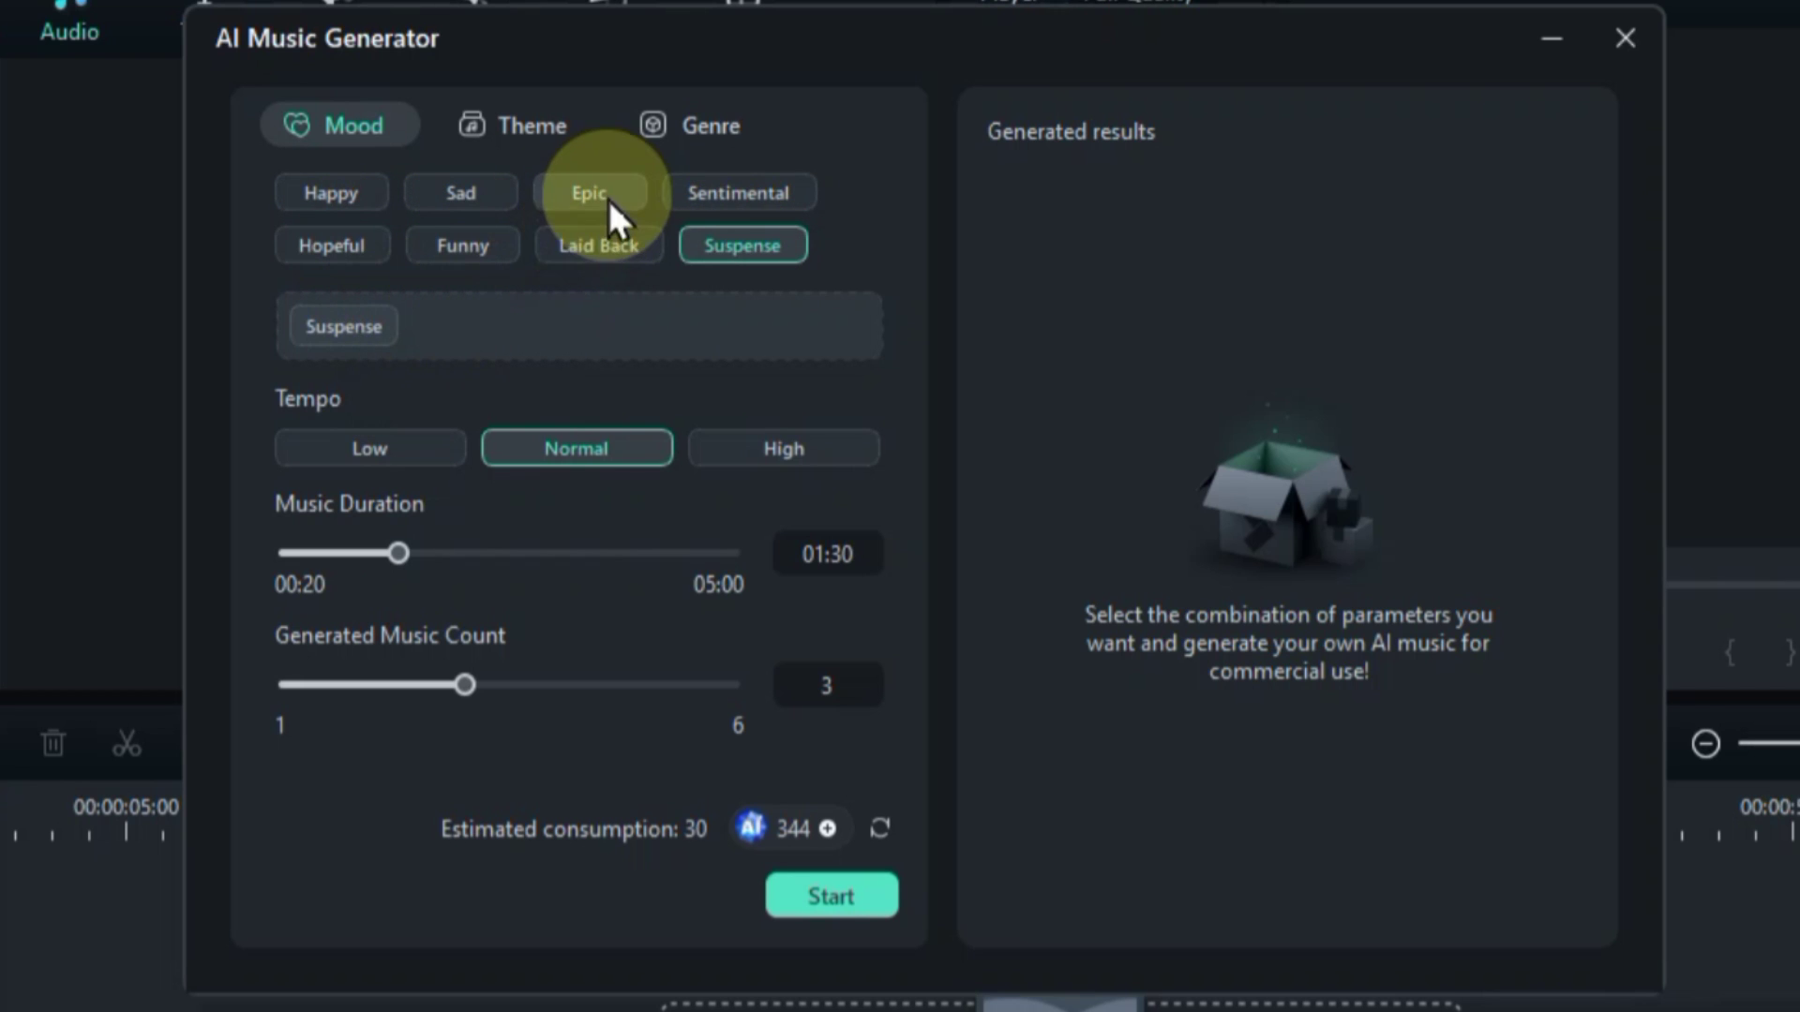
left_click(735, 200)
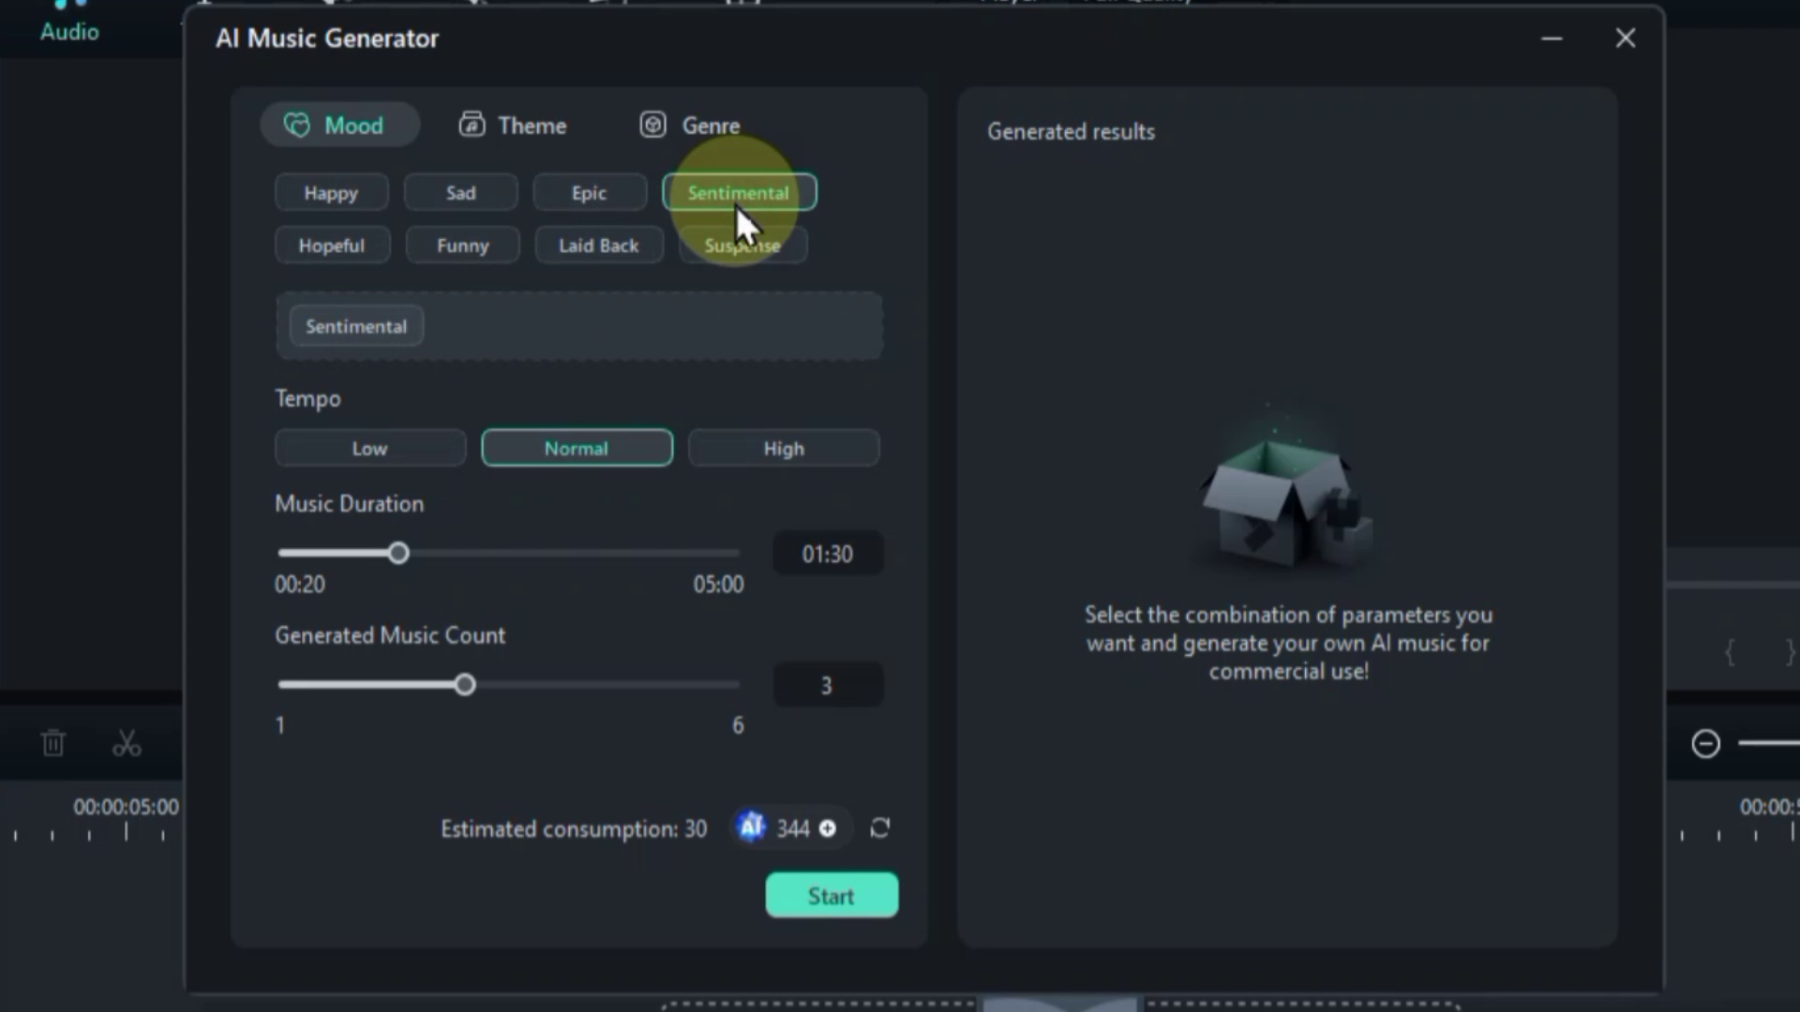
Step: Try several themes, including Vlogs, Travel, Gaming and Horror, then settle on Sports
left_click(524, 128)
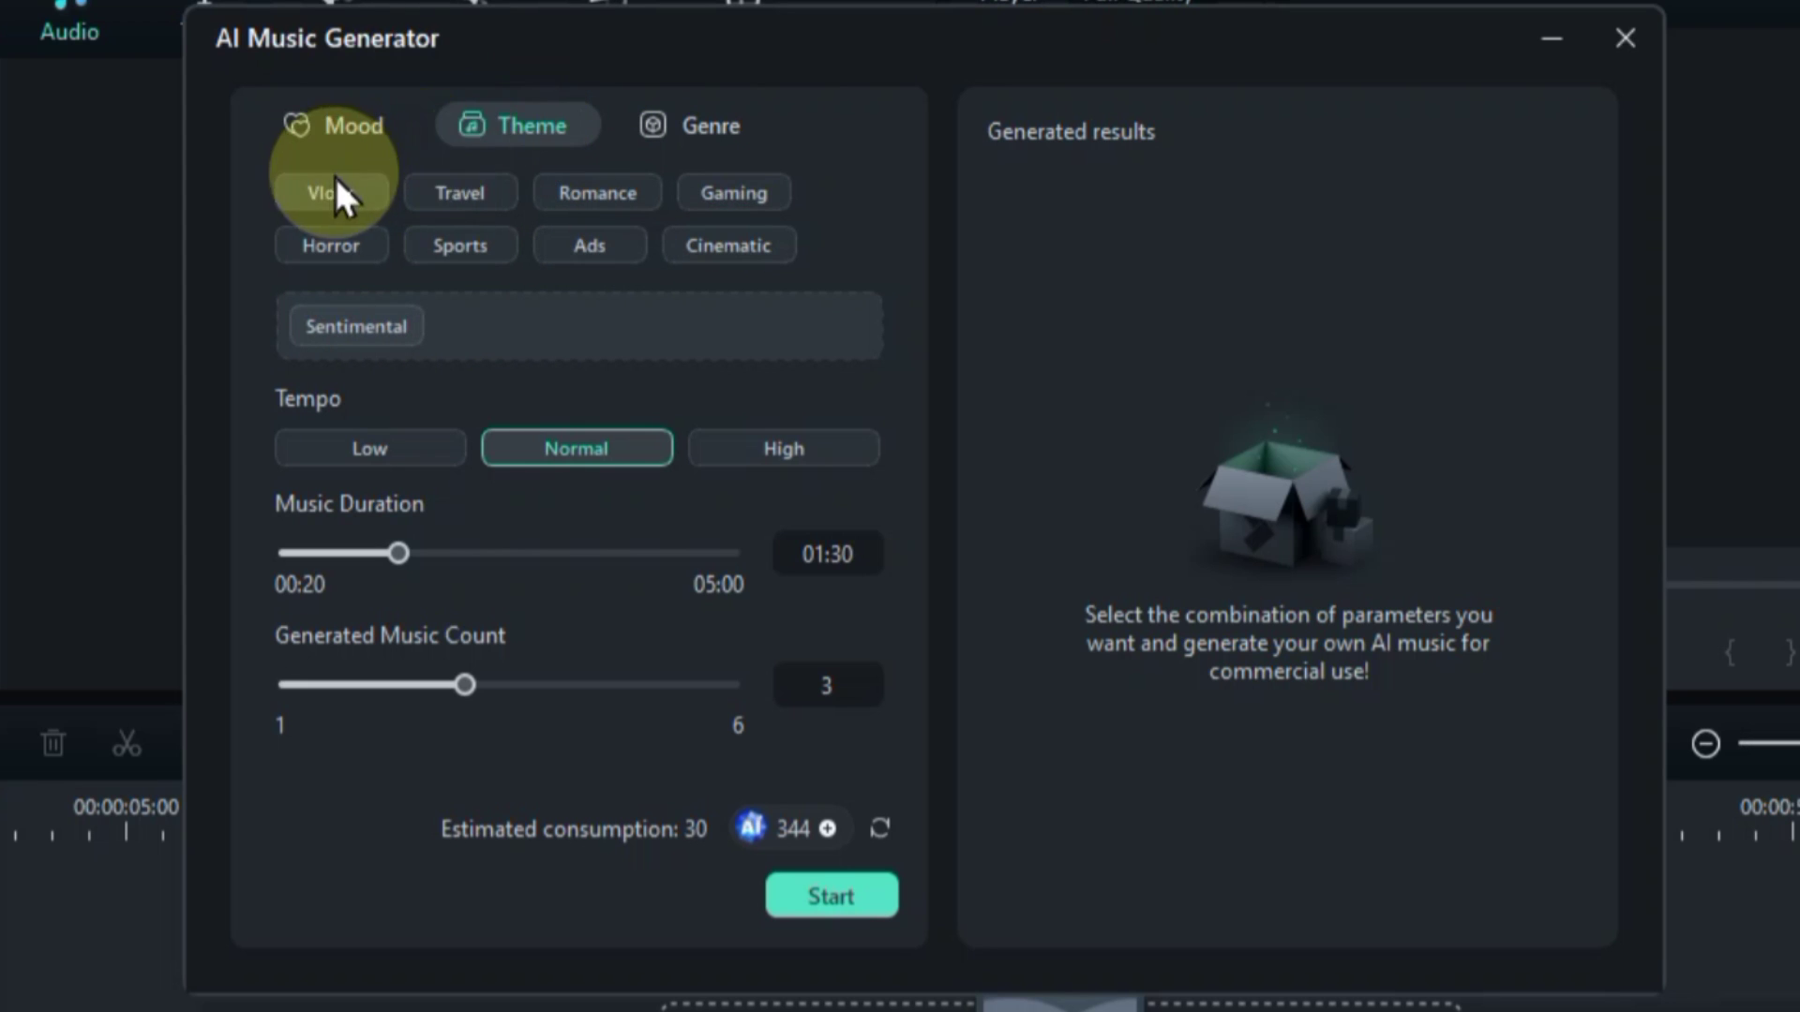
left_click(313, 196)
left_click(462, 197)
left_click(603, 195)
left_click(717, 193)
left_click(711, 243)
left_click(593, 244)
left_click(453, 244)
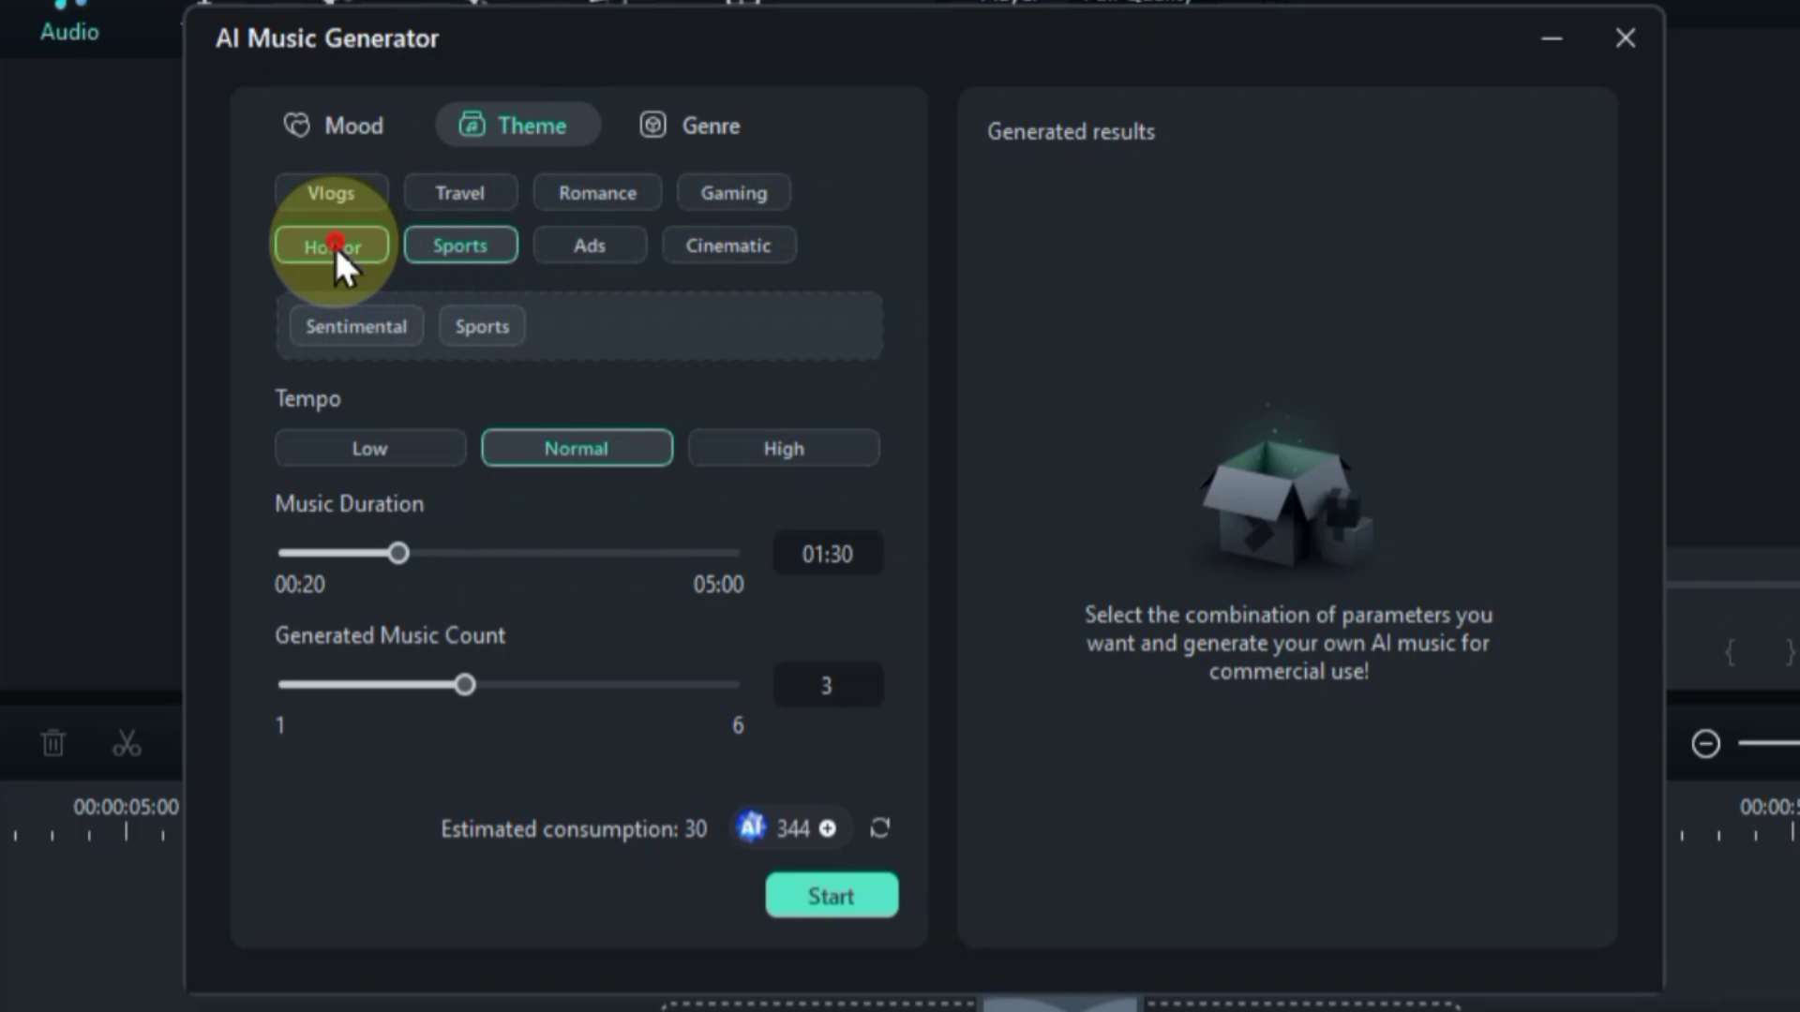
left_click(333, 245)
left_click(463, 243)
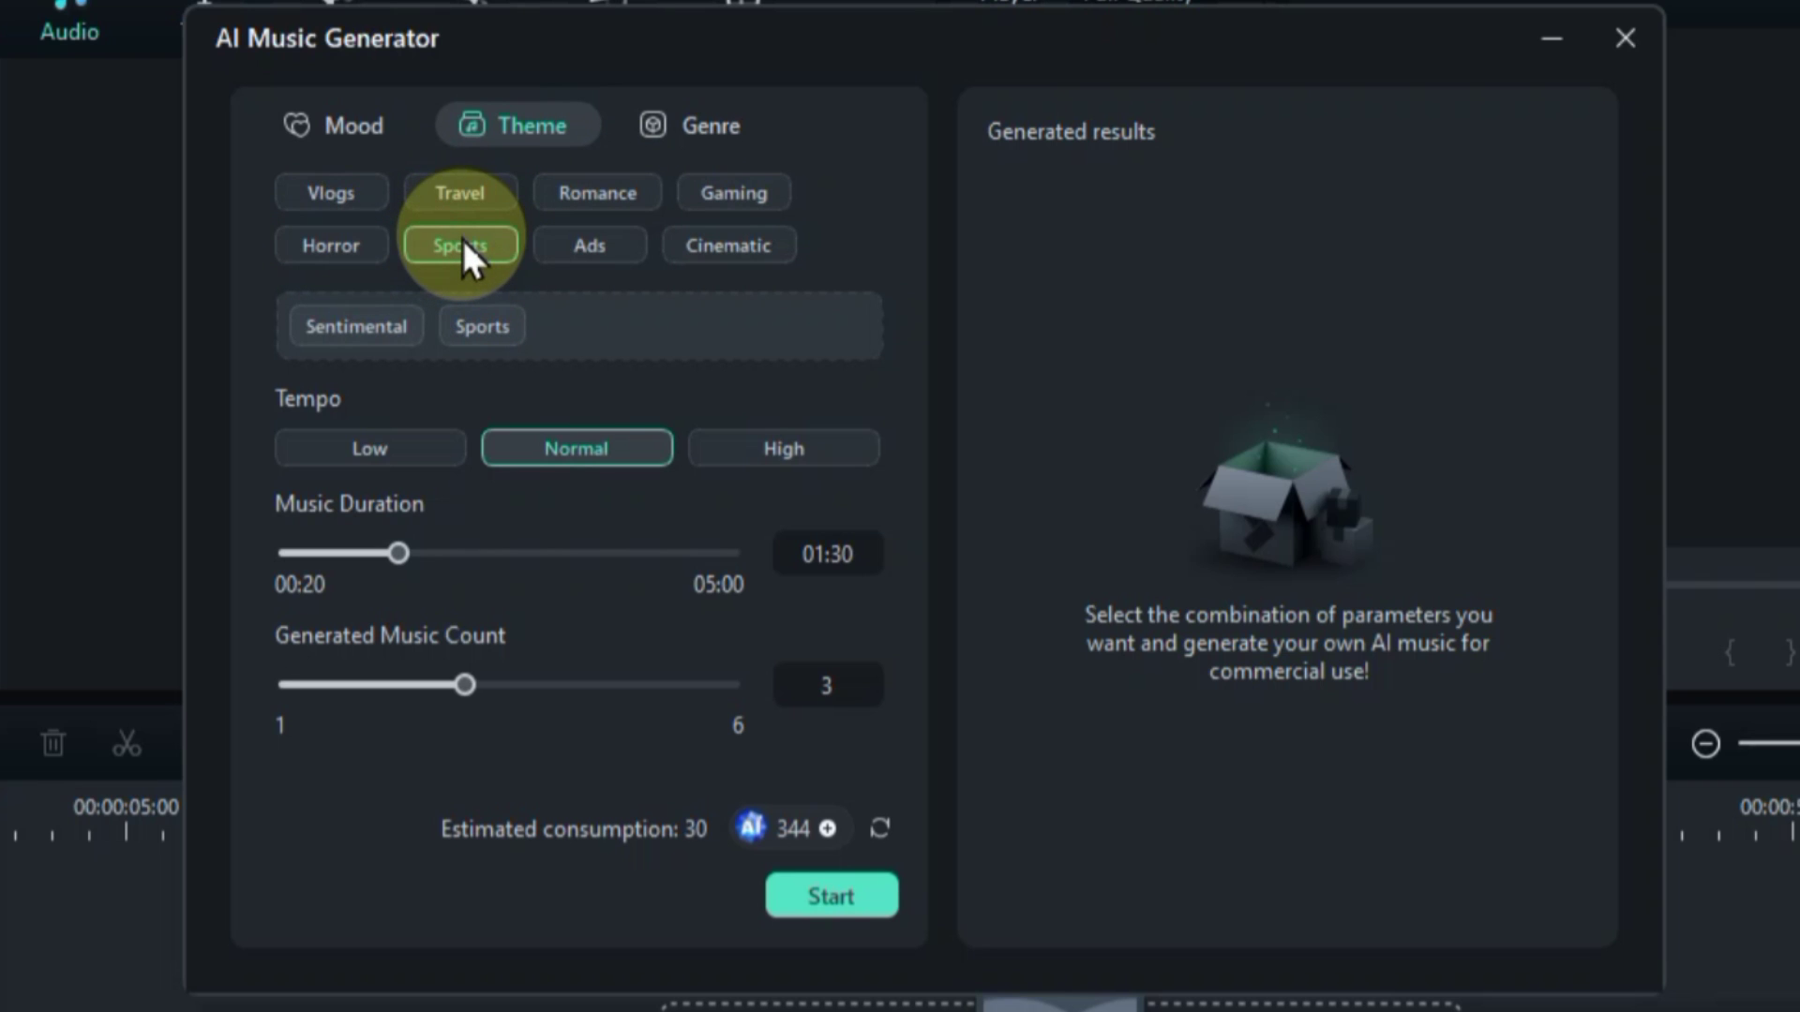
Step: Try several genres, including Pop, Beats, HipHop and World, then settle on Rock
left_click(719, 125)
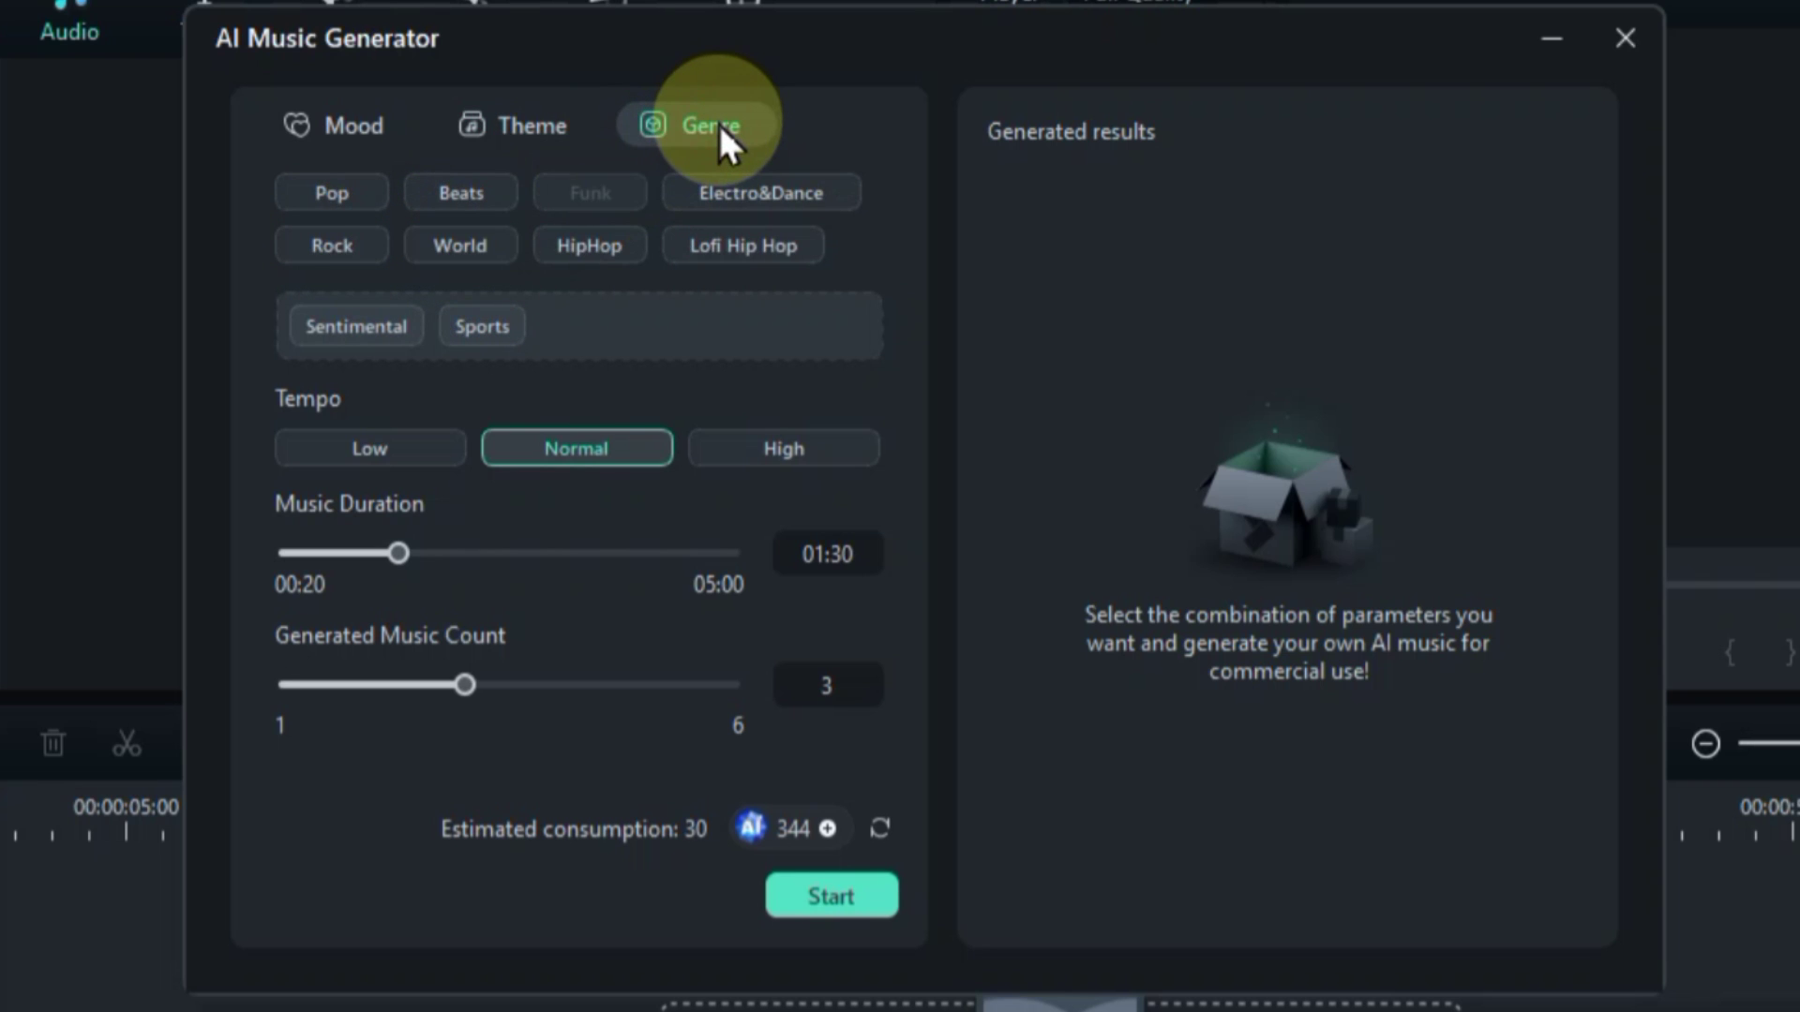
left_click(337, 193)
left_click(457, 197)
left_click(740, 199)
left_click(589, 244)
left_click(460, 246)
left_click(338, 246)
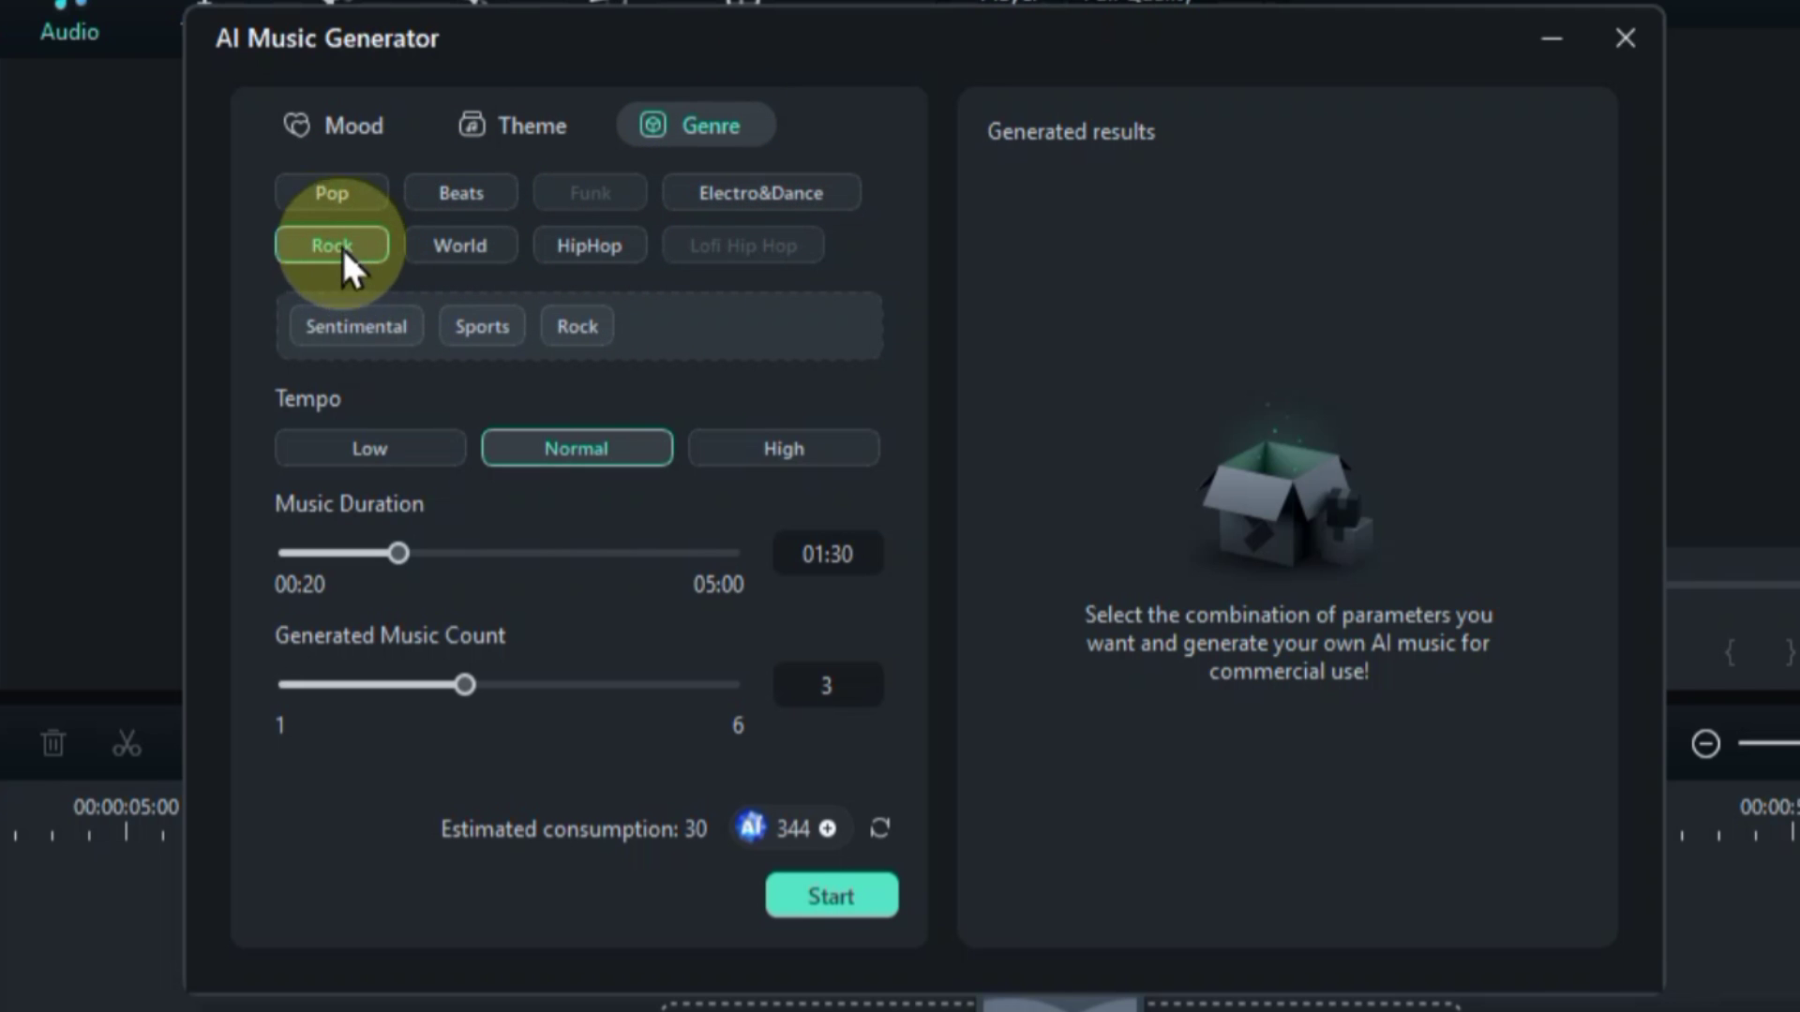
Step: Set tempo to High, music duration to 04:12 and generated music count to 6
left_click(358, 449)
left_click(574, 448)
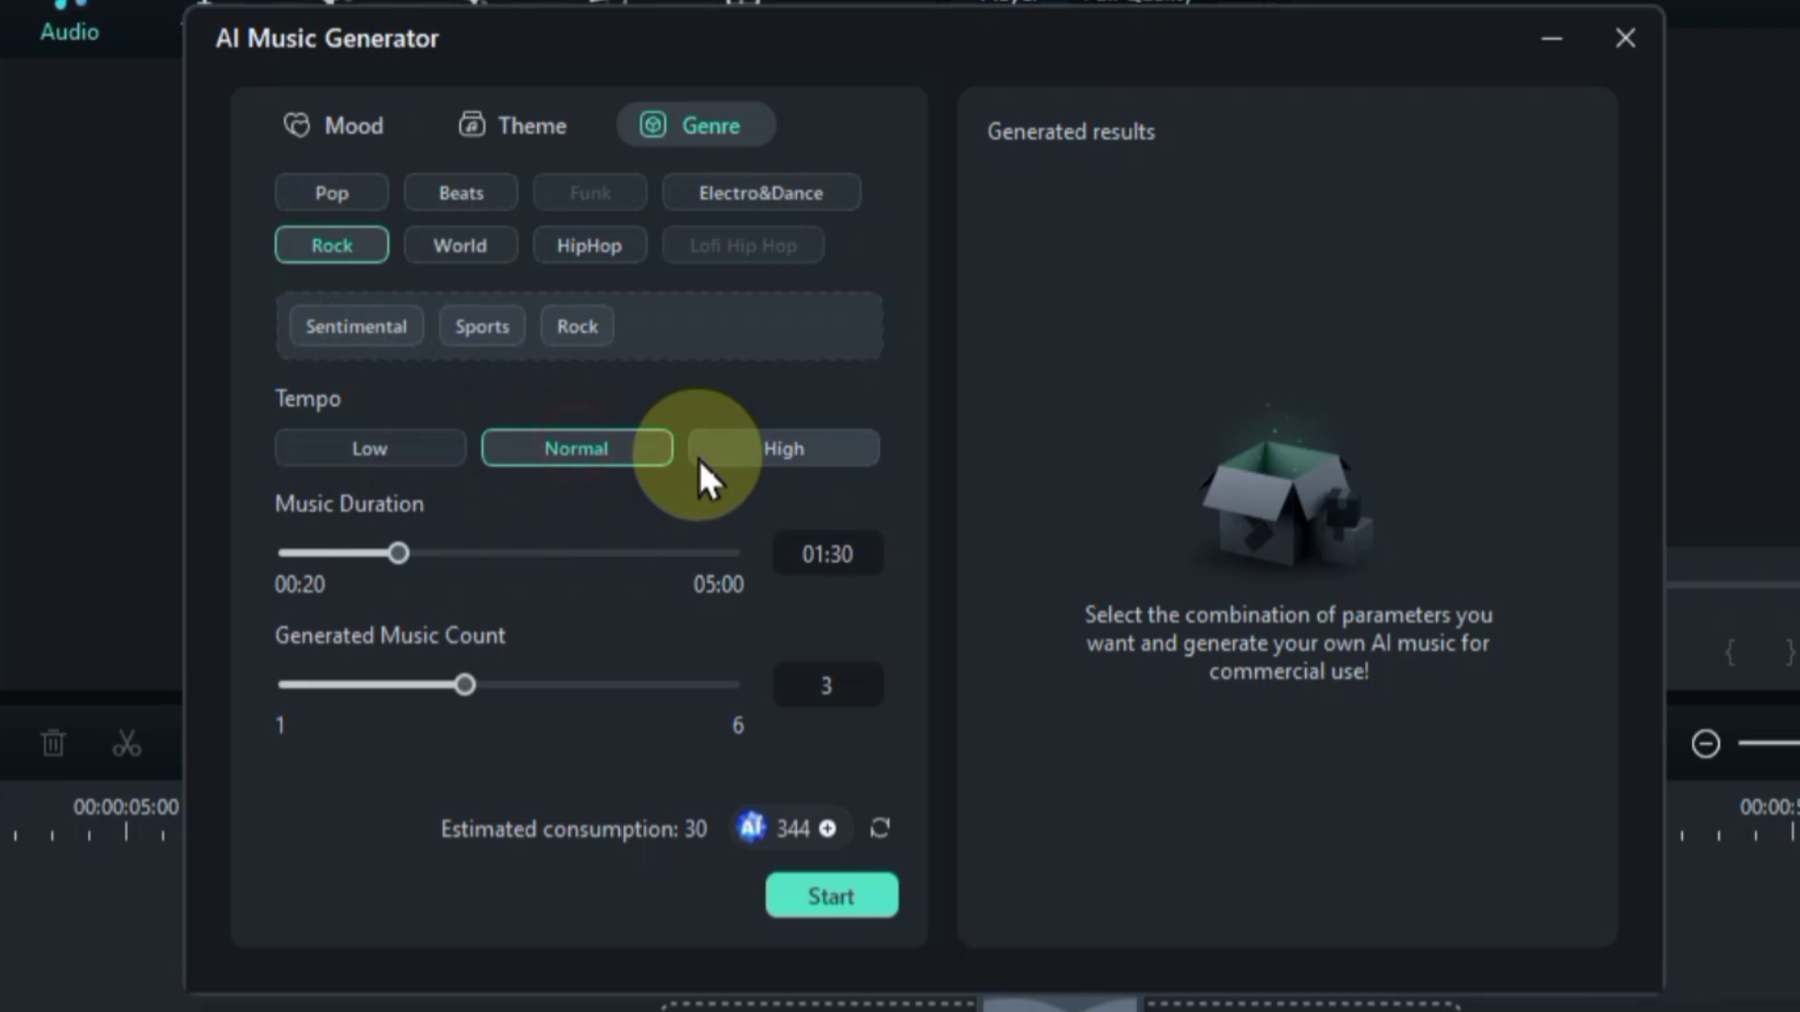
left_click(777, 456)
left_click_drag(394, 561, 656, 569)
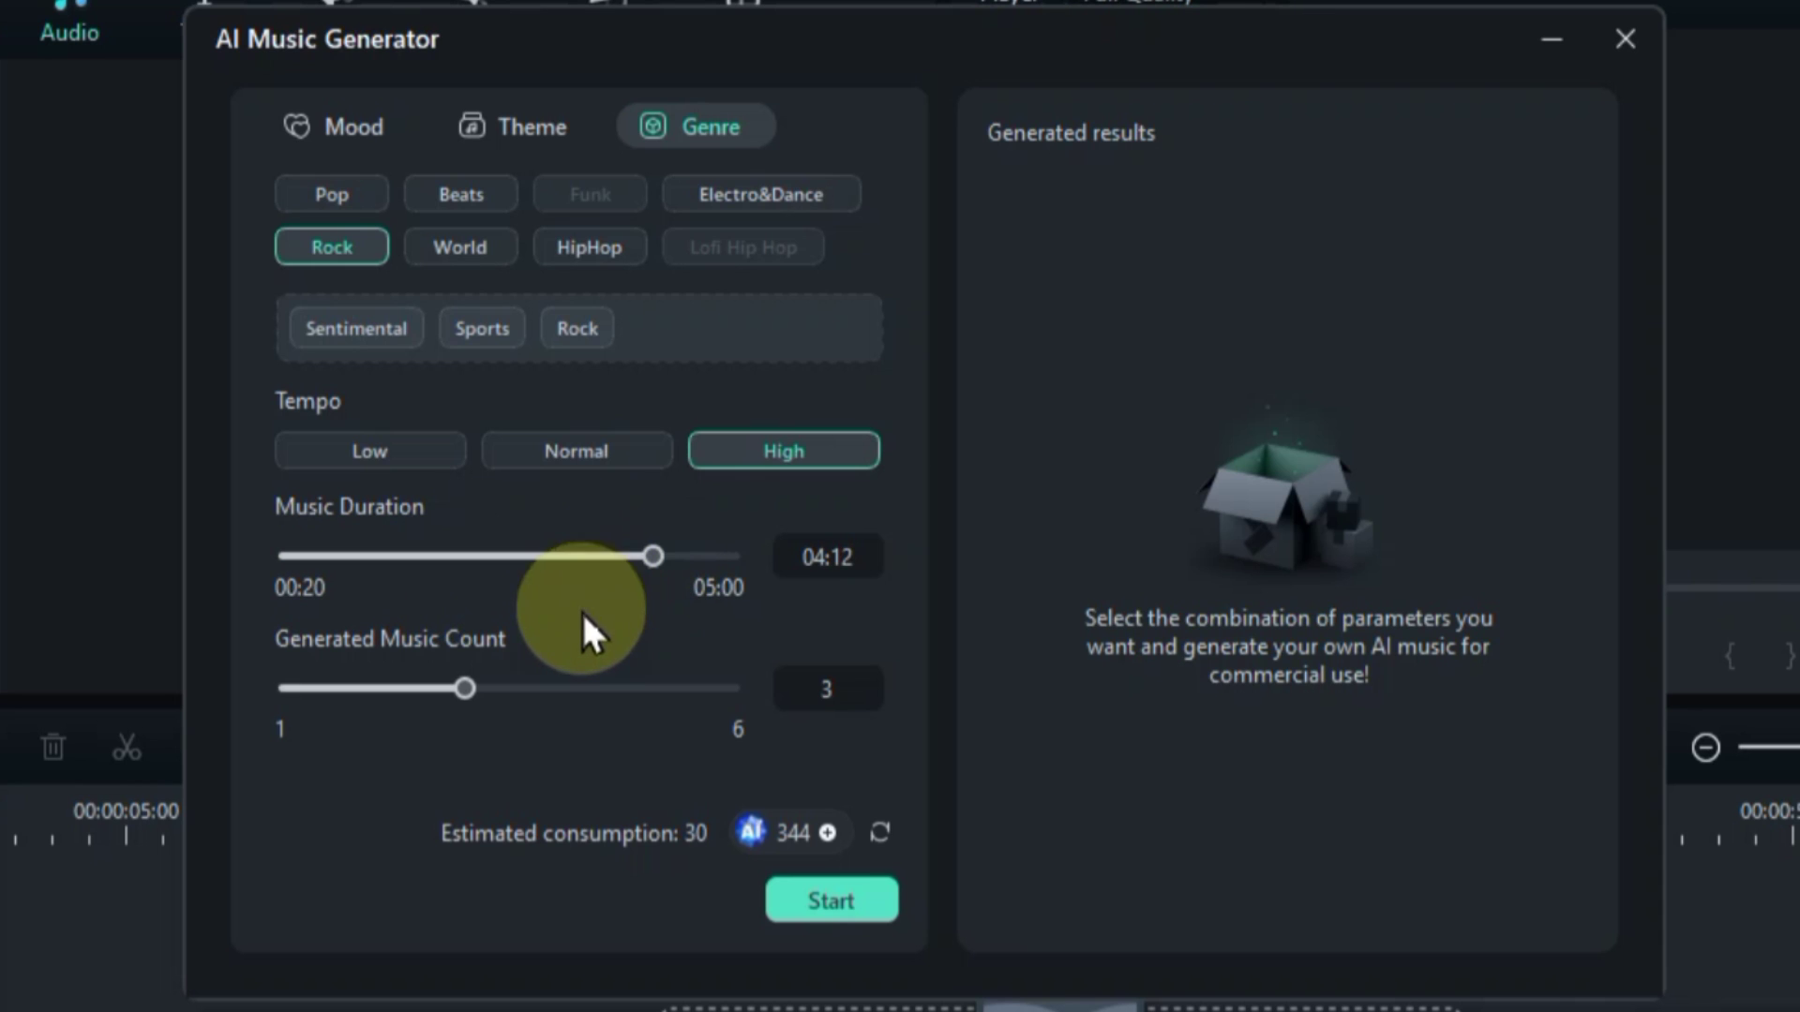
left_click_drag(460, 689, 719, 690)
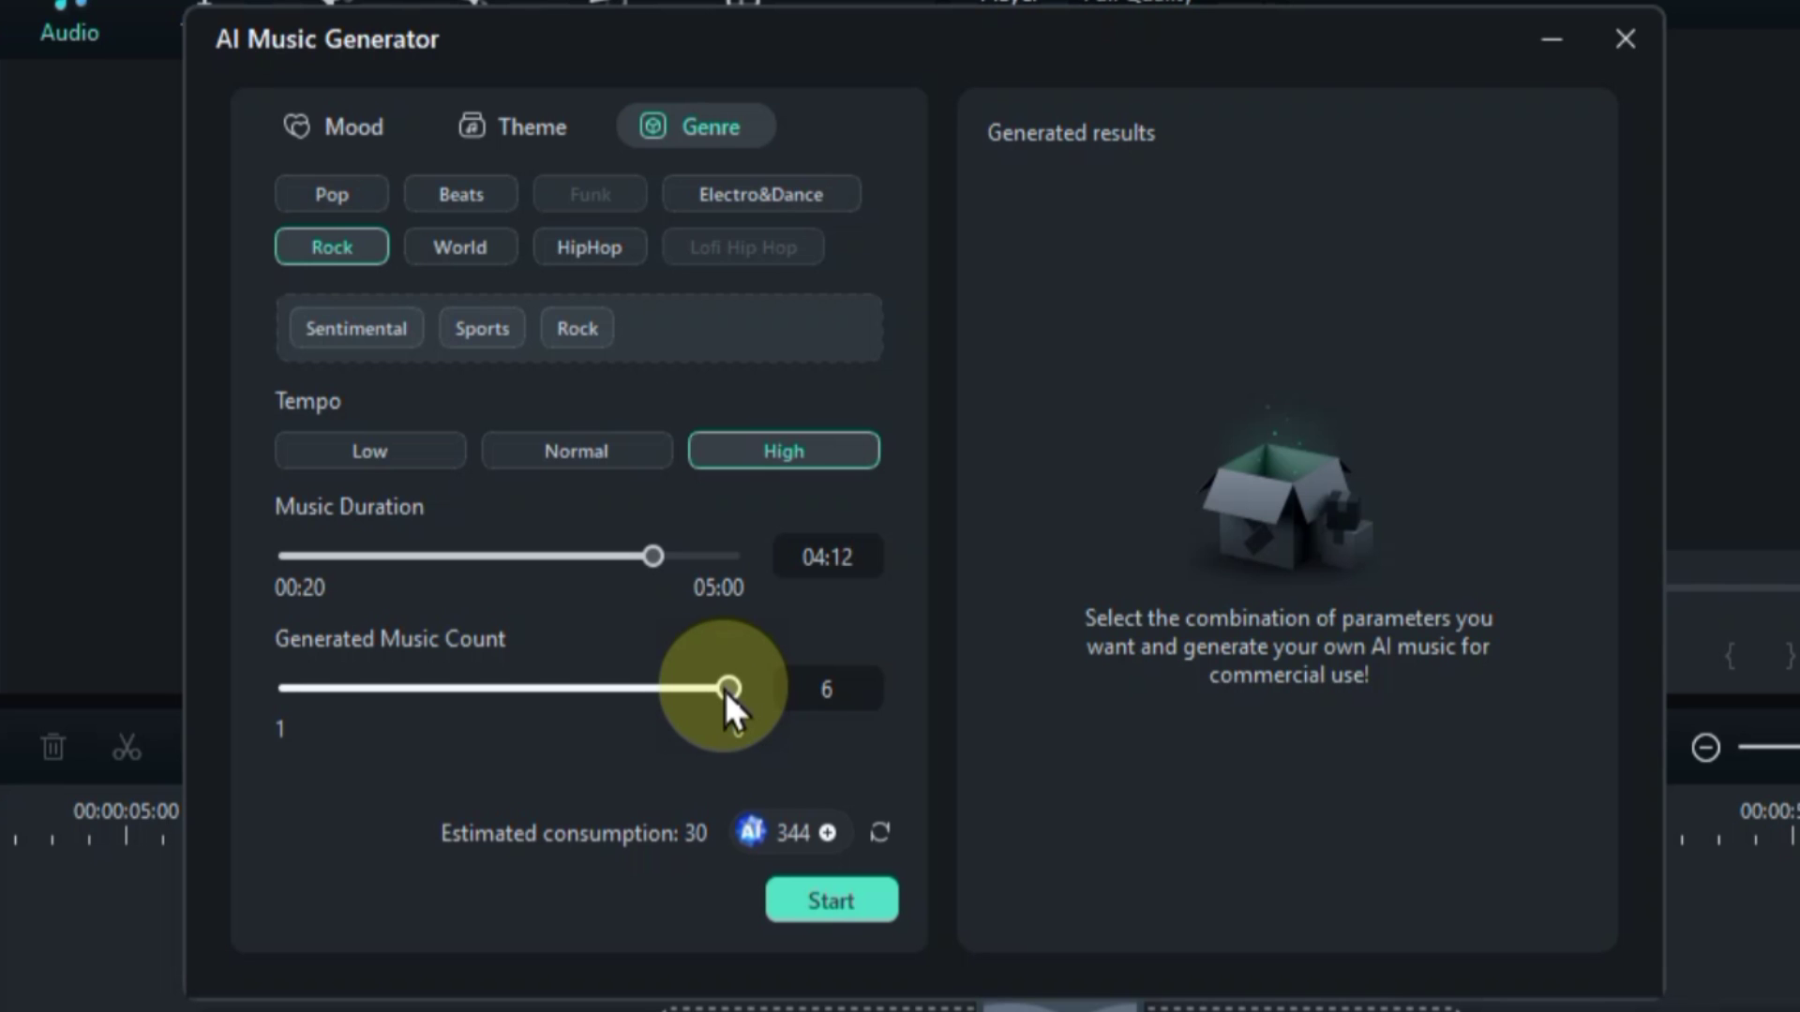
left_click_drag(724, 690, 728, 690)
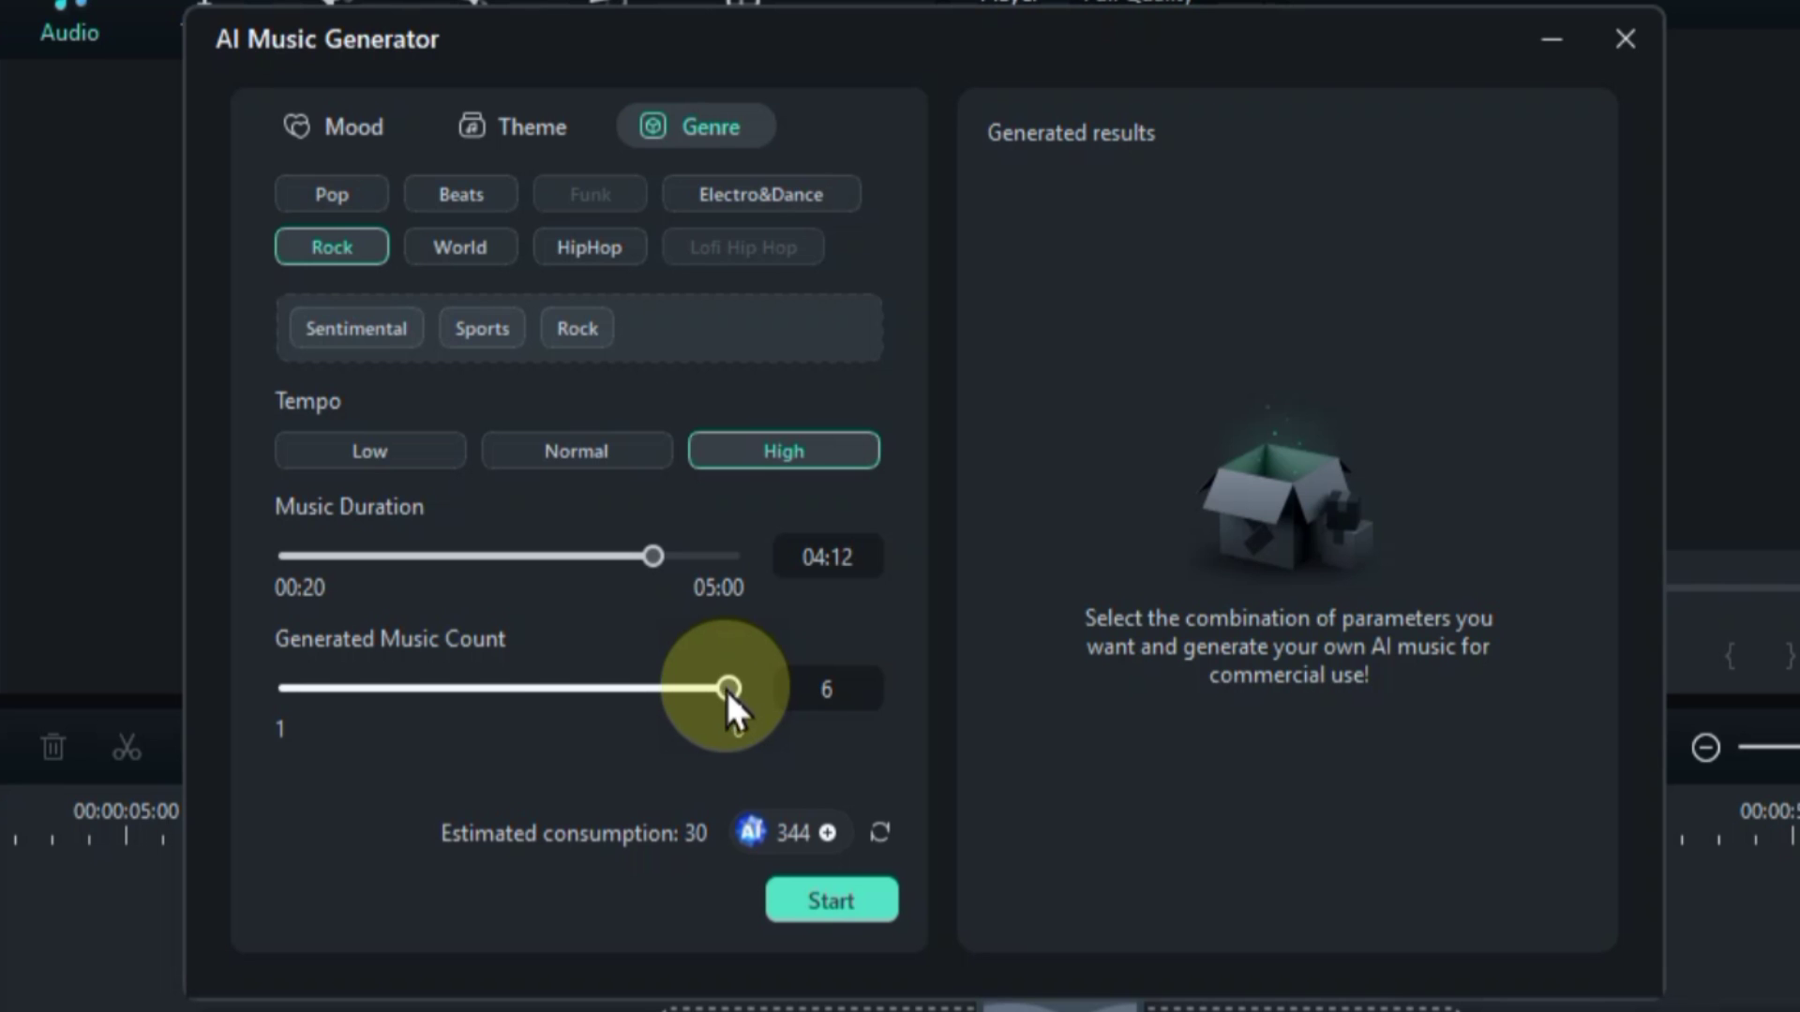
Step: Generate the six Sentimental_Sports_Rock tracks and preview tracks 001, 002 and 003
left_click(852, 897)
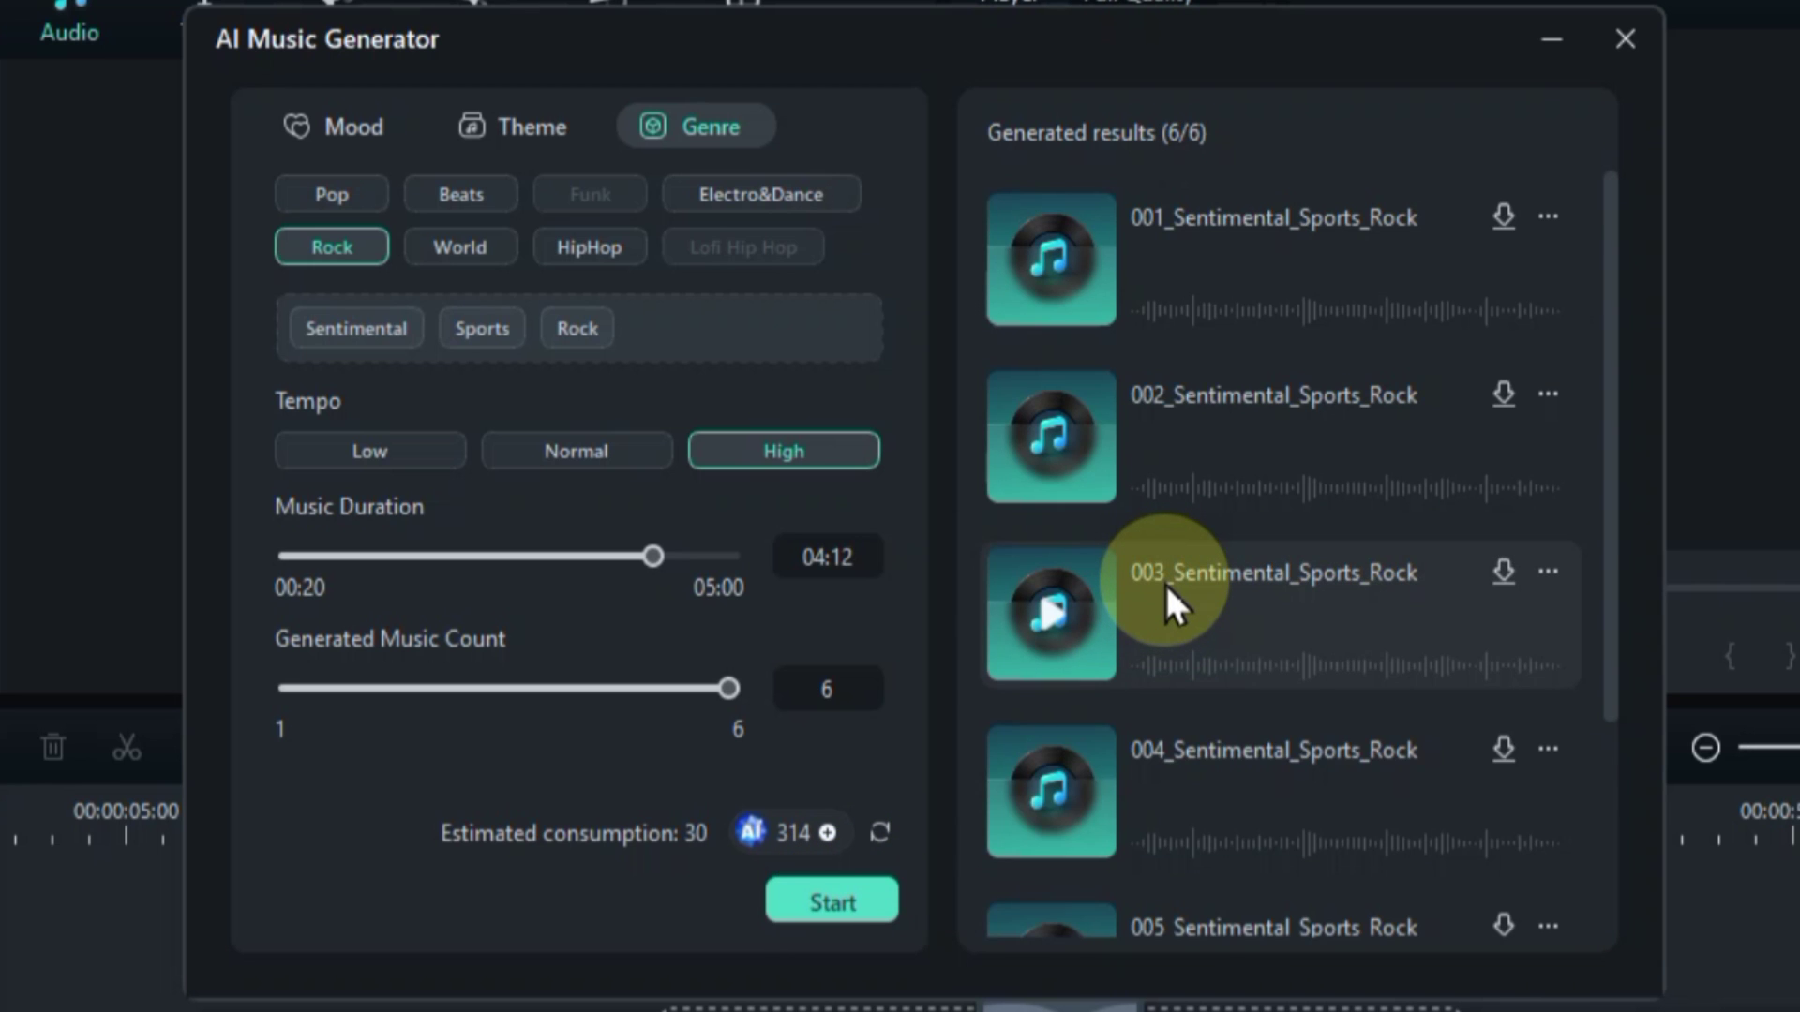
scroll(1165, 582, "down", 3)
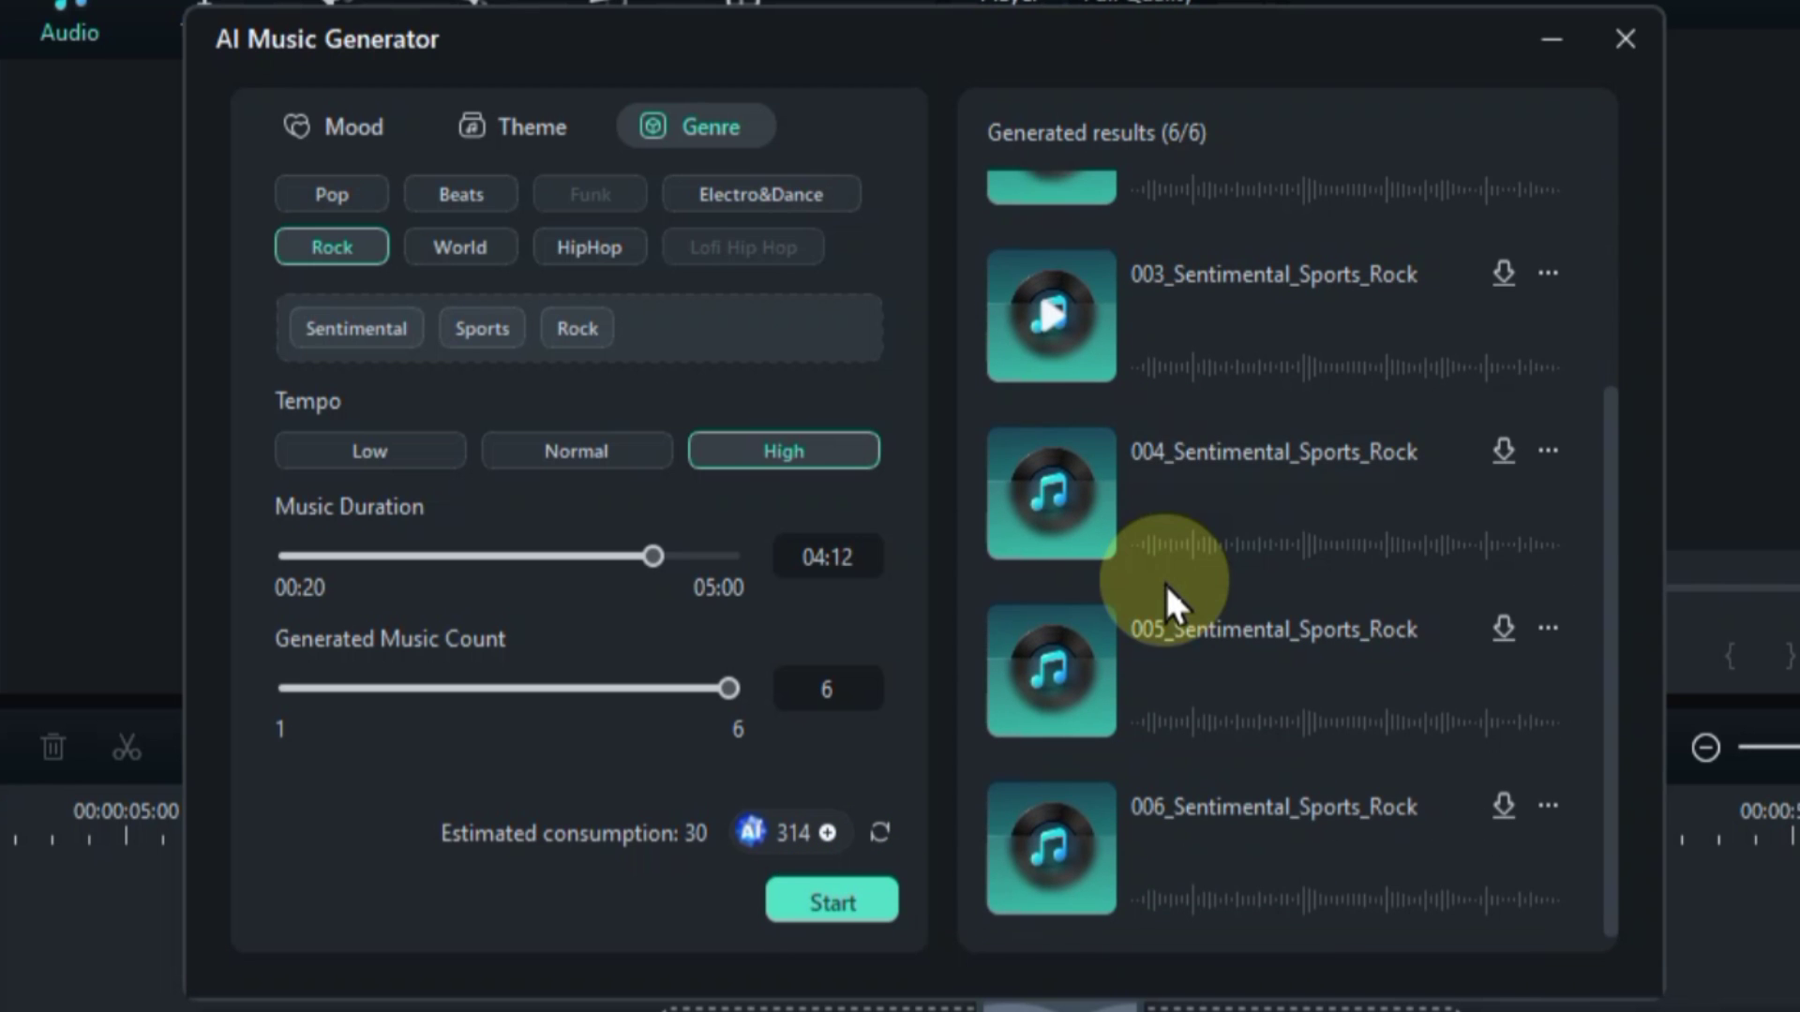
scroll(1165, 583, "up", 3)
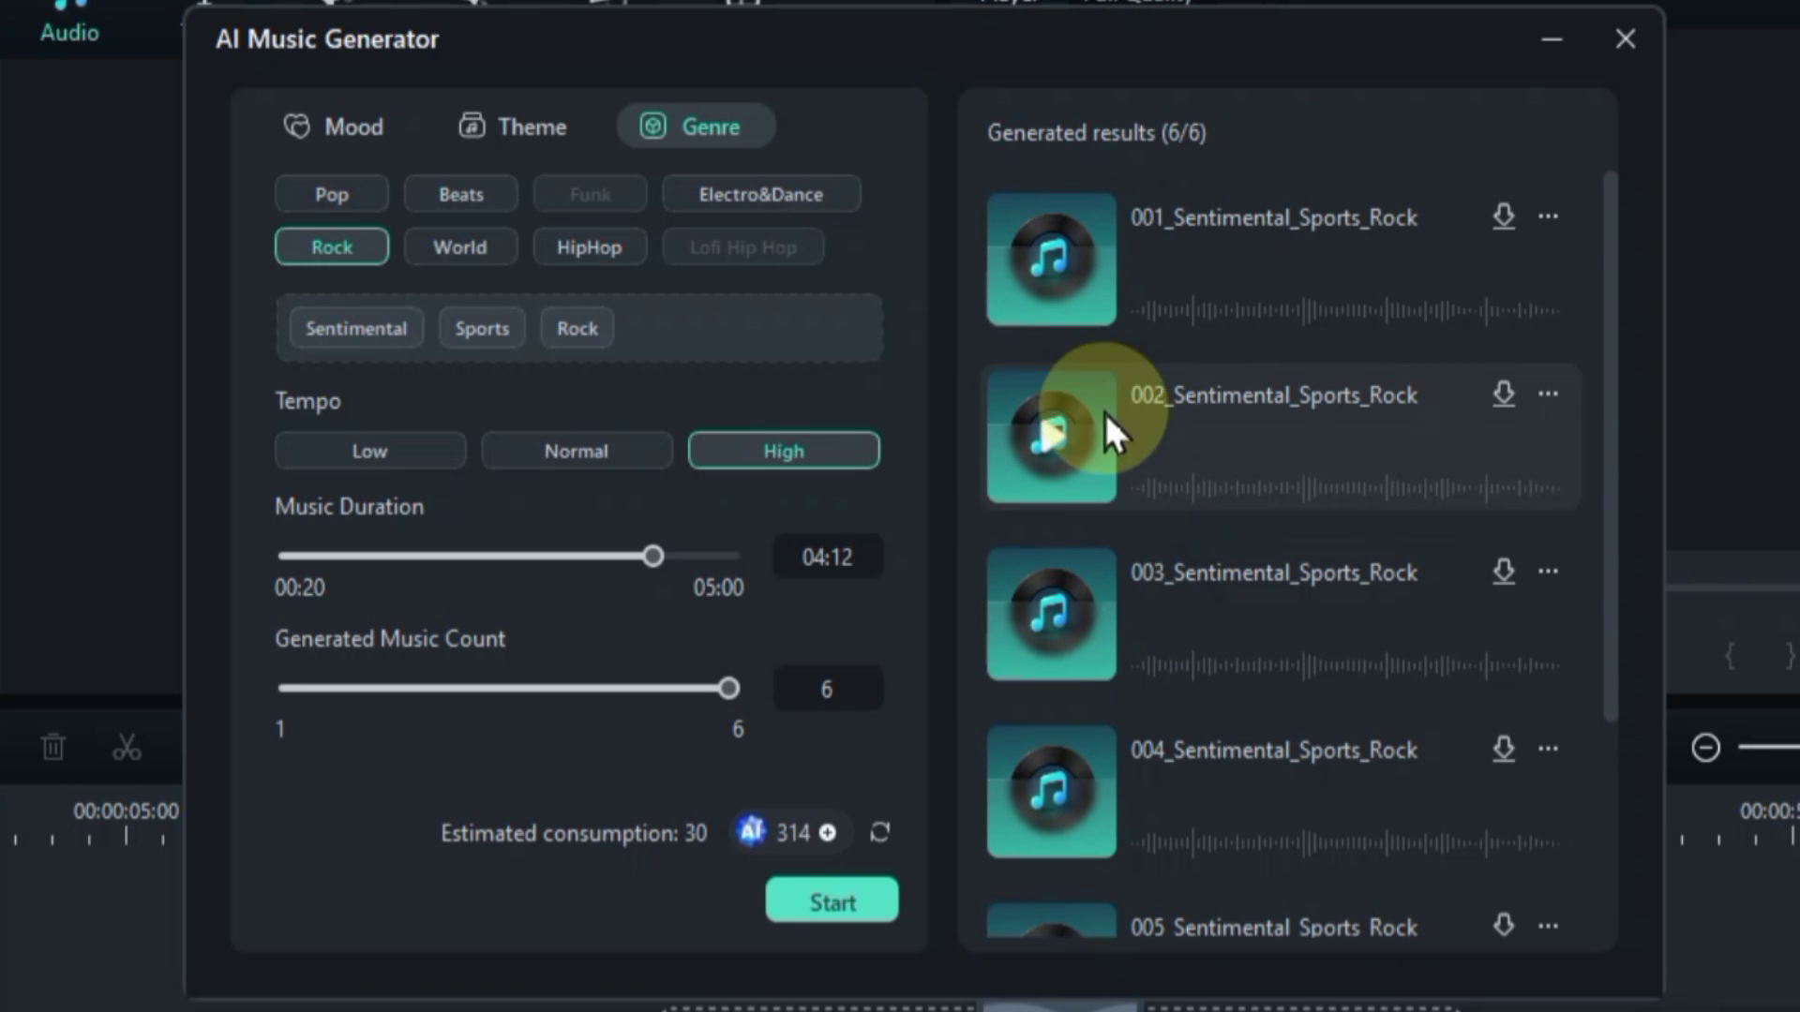
left_click(1035, 247)
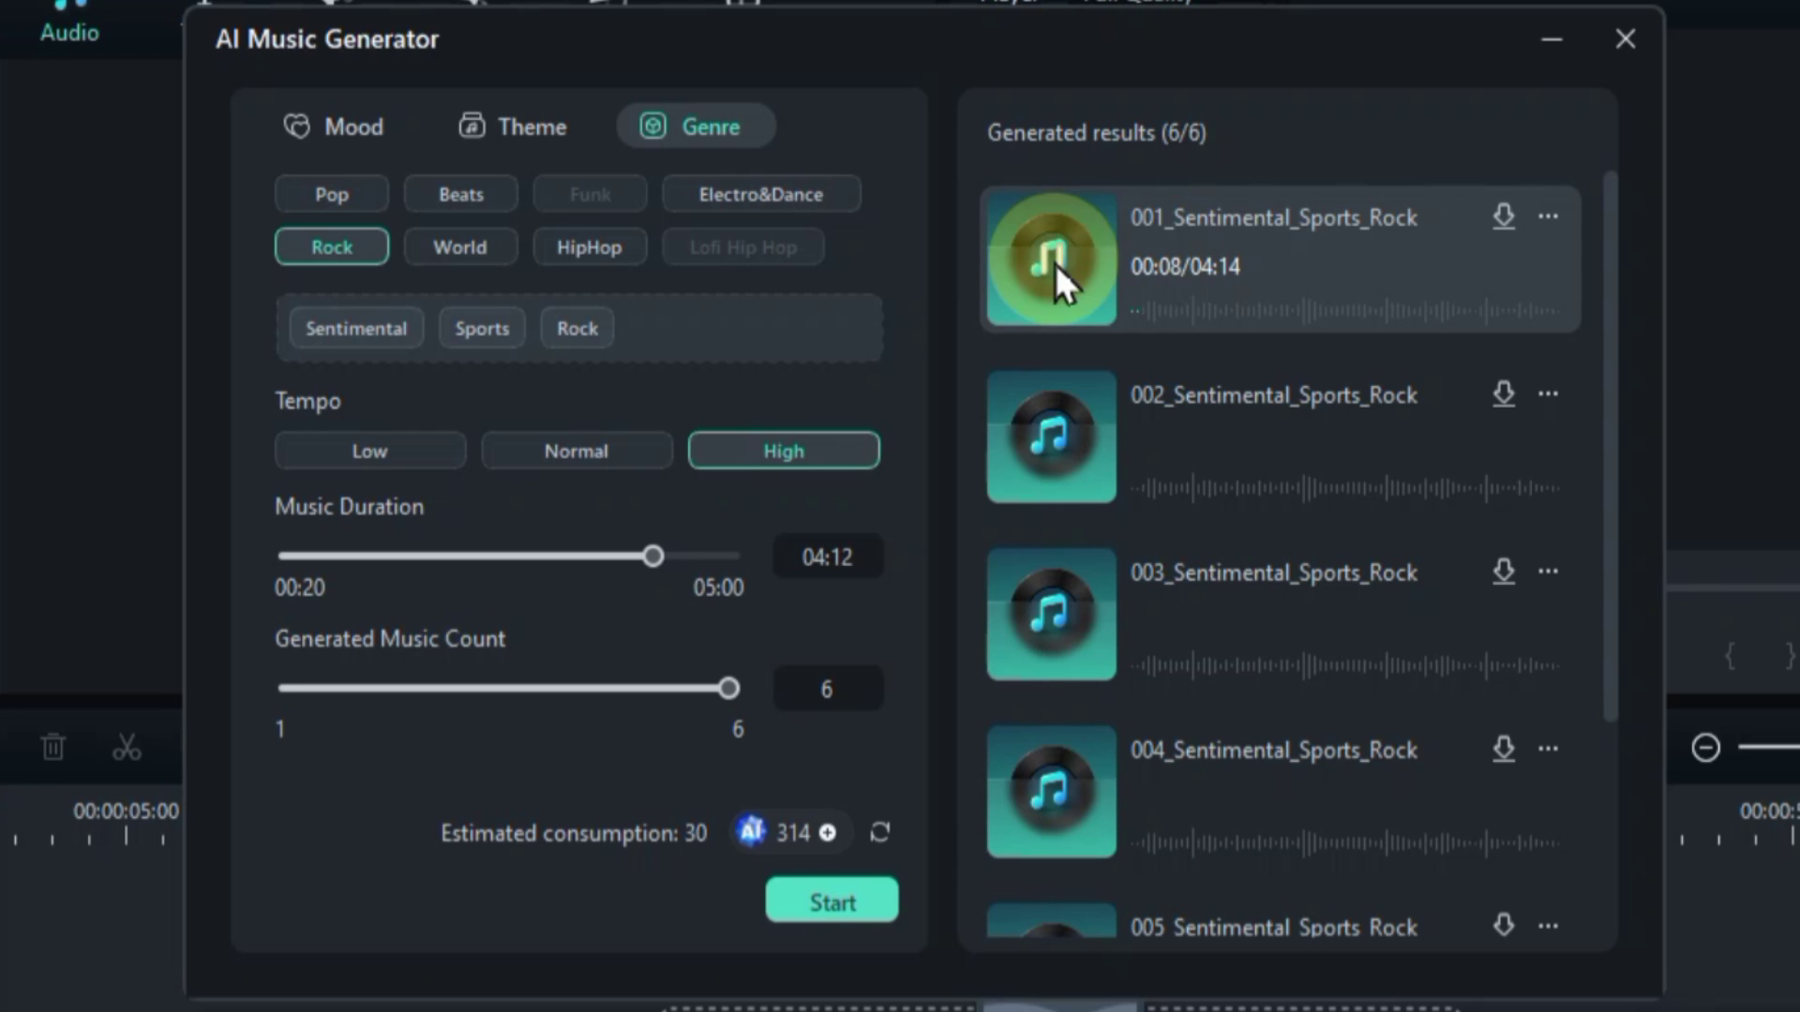
left_click(1053, 444)
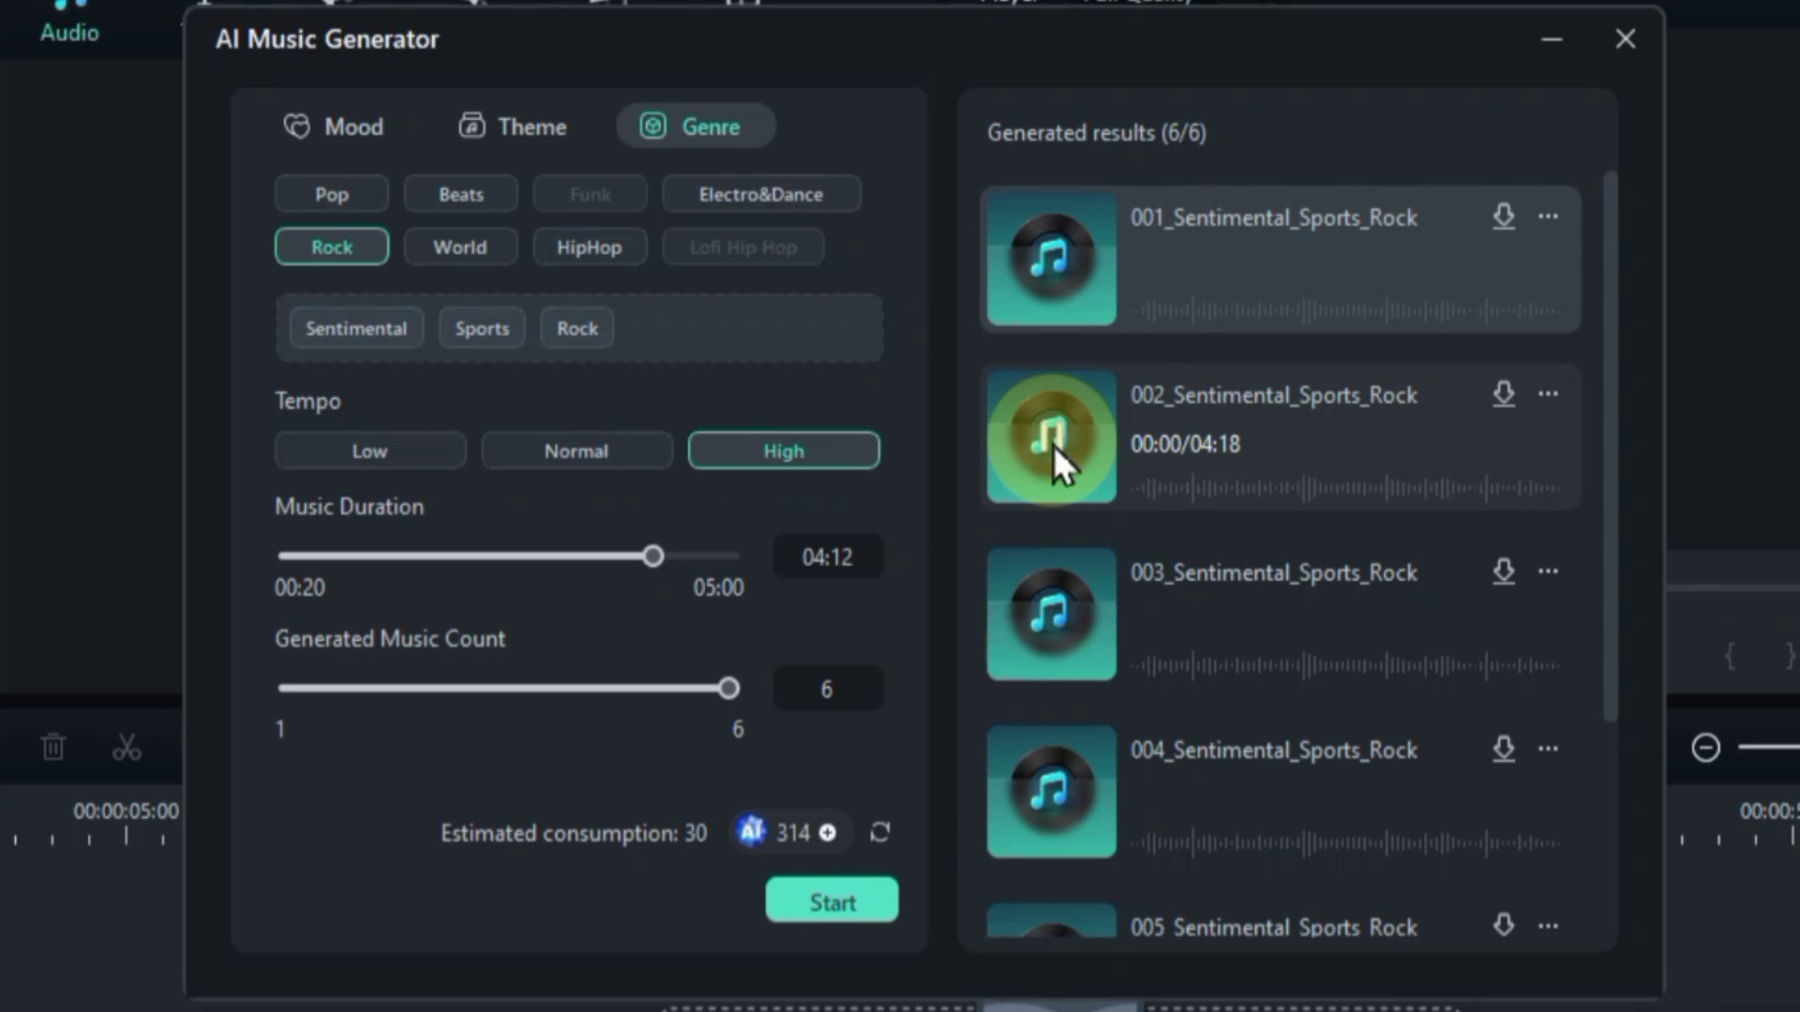
left_click(1483, 581)
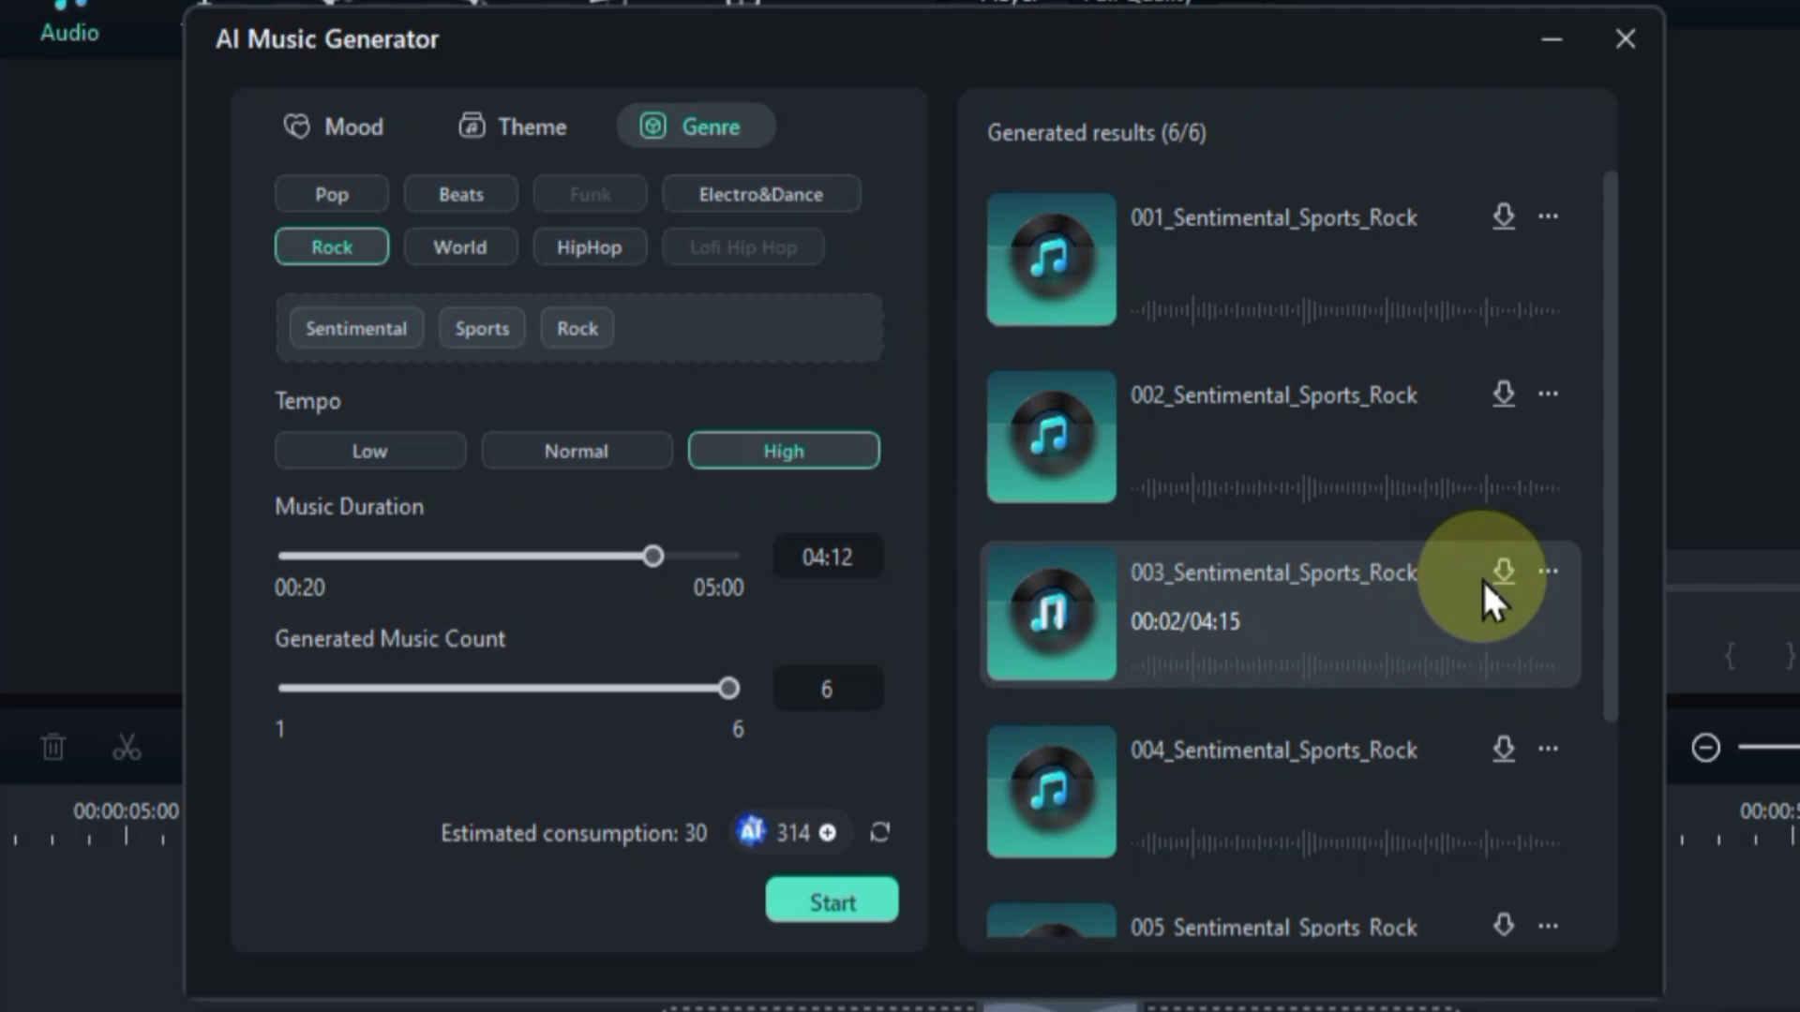
Step: Download track 003 and show it in the generated AI music library
left_click(1487, 577)
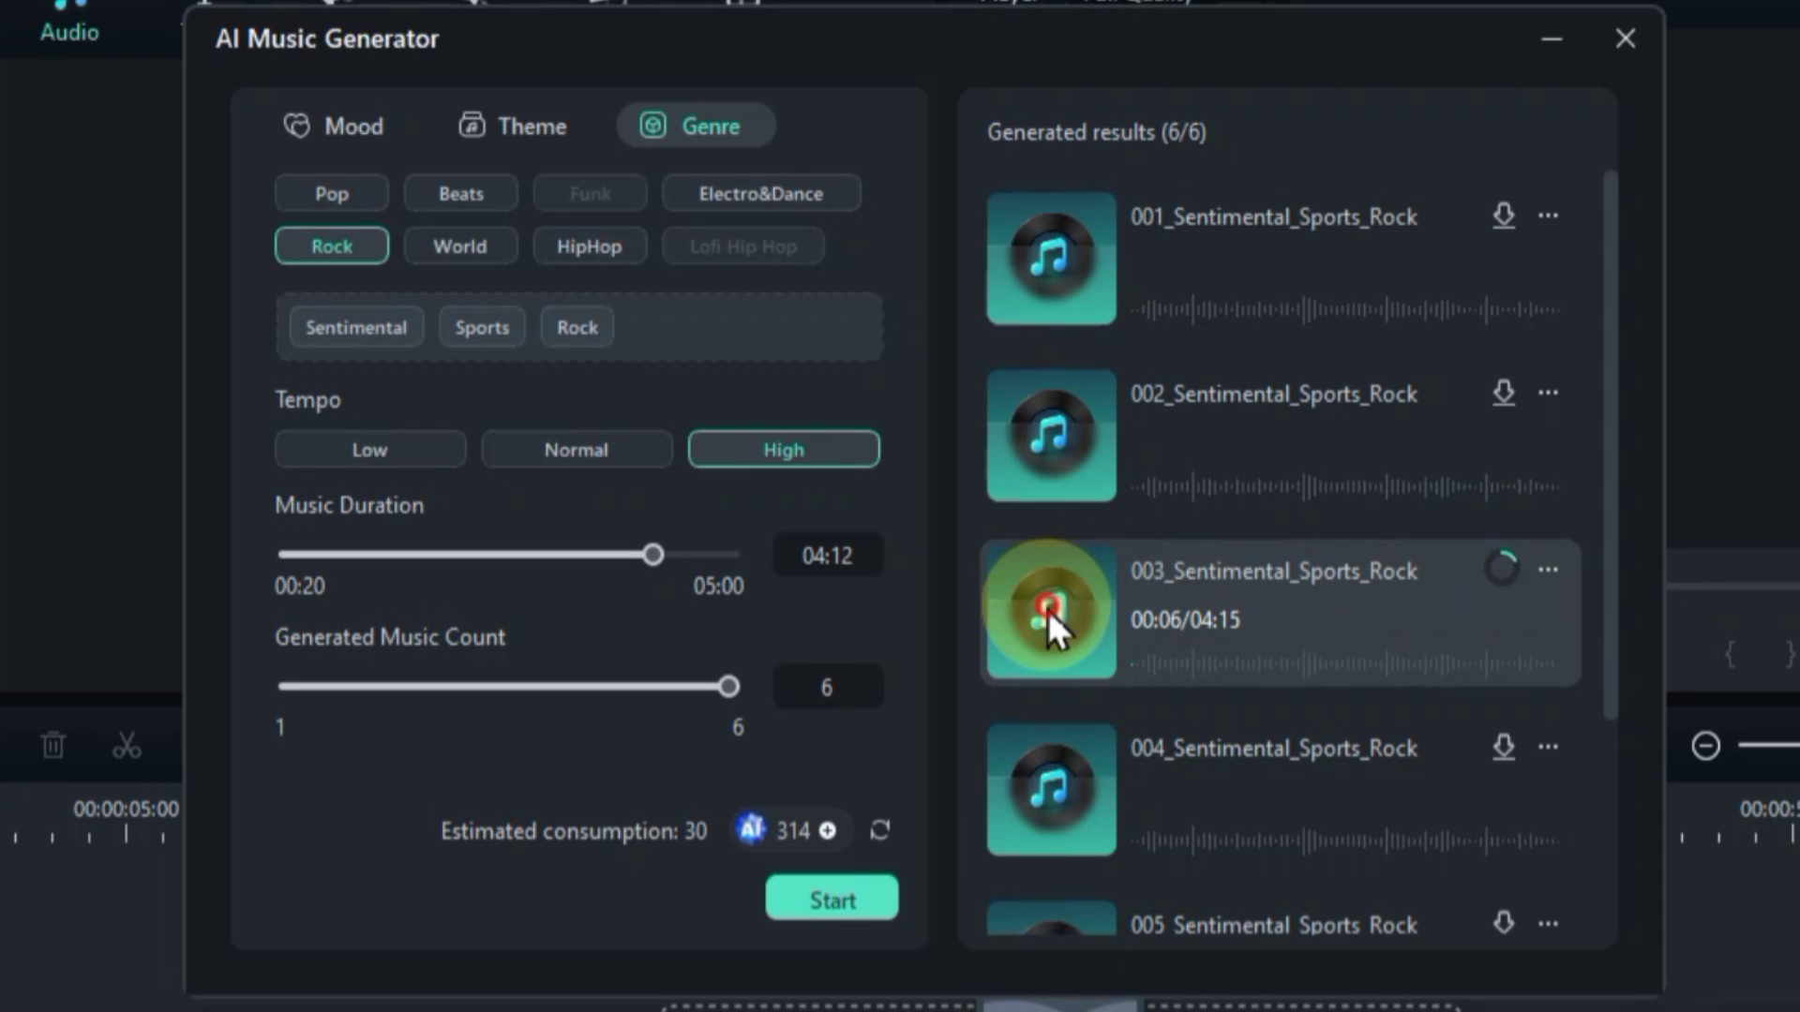
left_click(1048, 609)
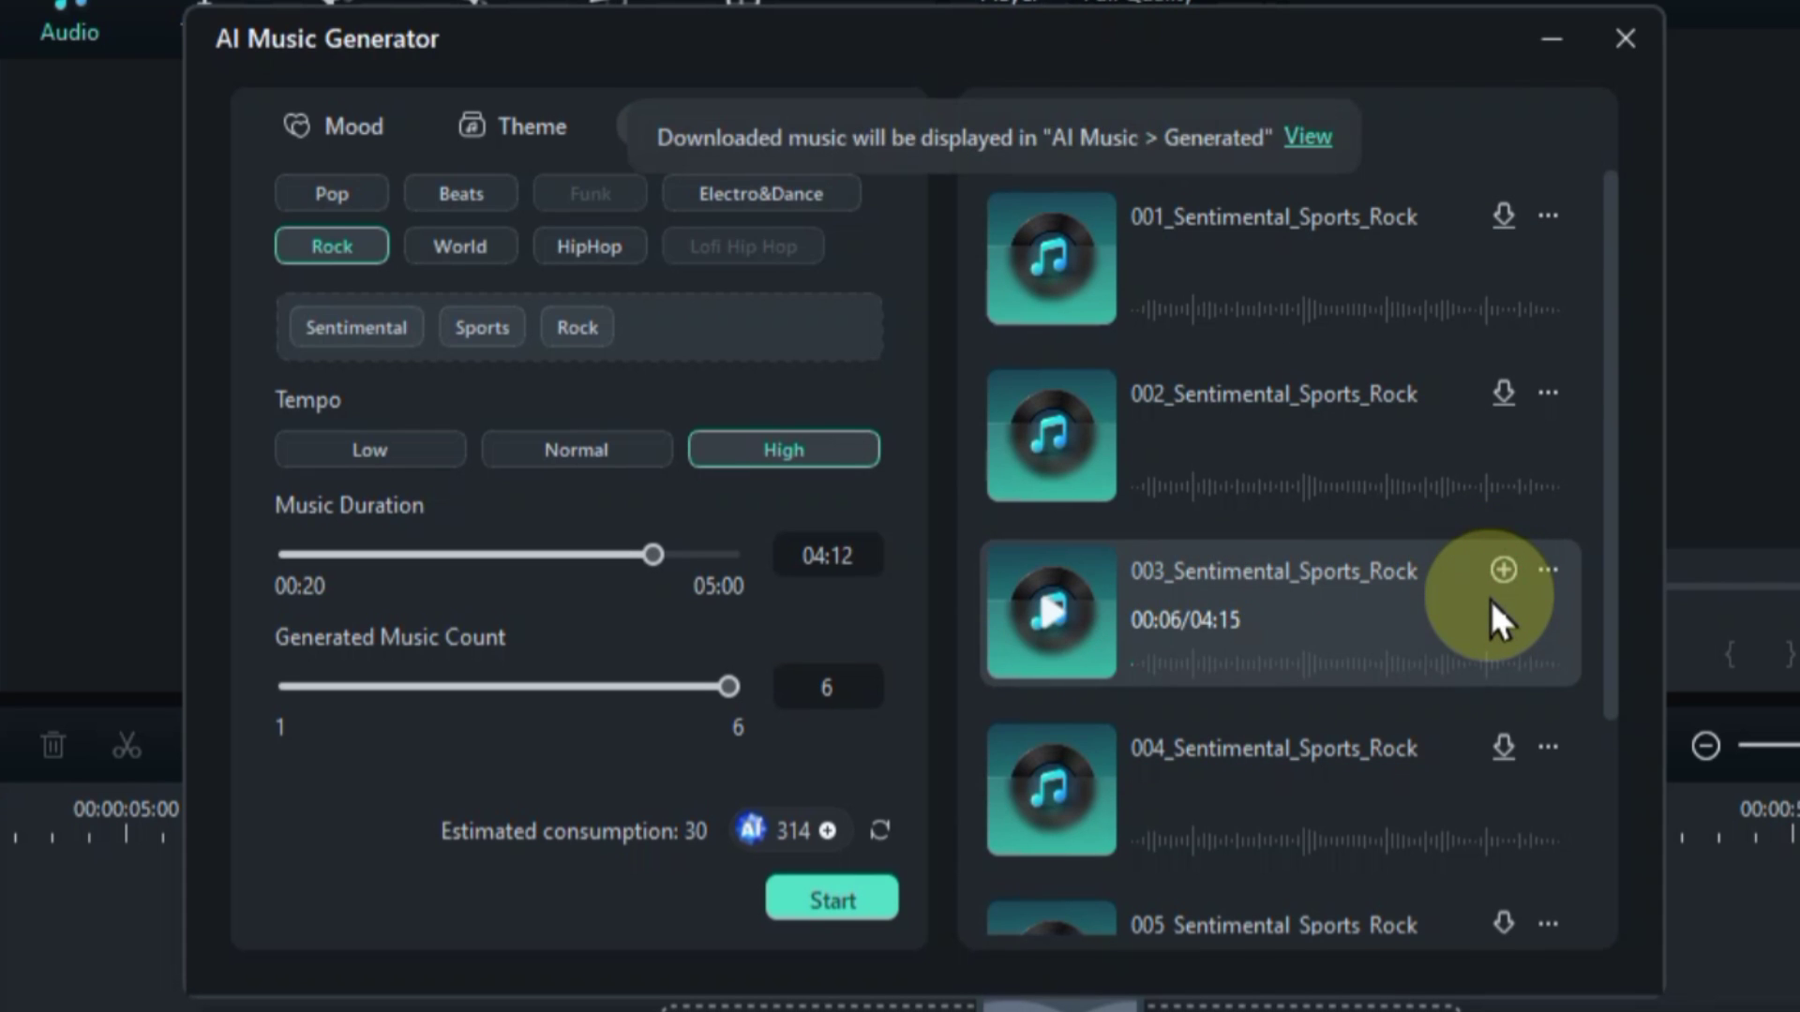
left_click(1305, 139)
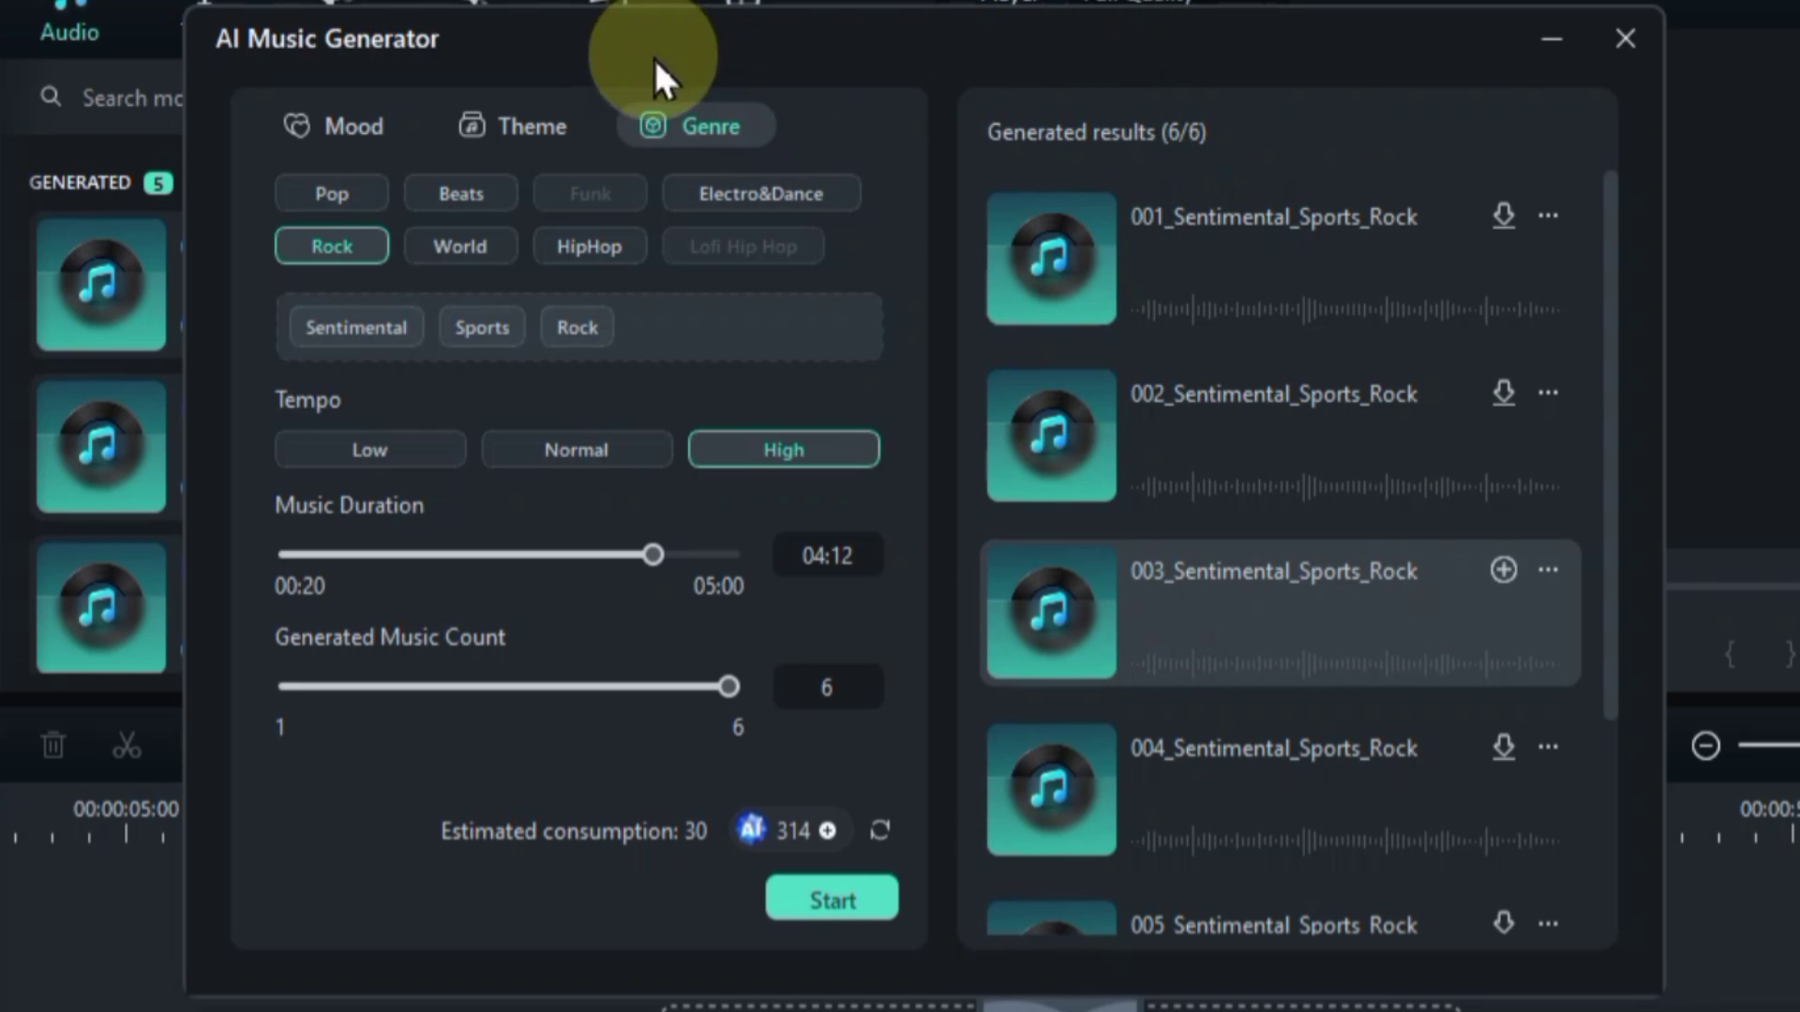
Step: Close the generator and place track 003_Sentimental_Sports_Rock on the timeline's audio track, ending at 00:04:15:02
left_click(511, 30)
left_click_drag(544, 36, 667, 48)
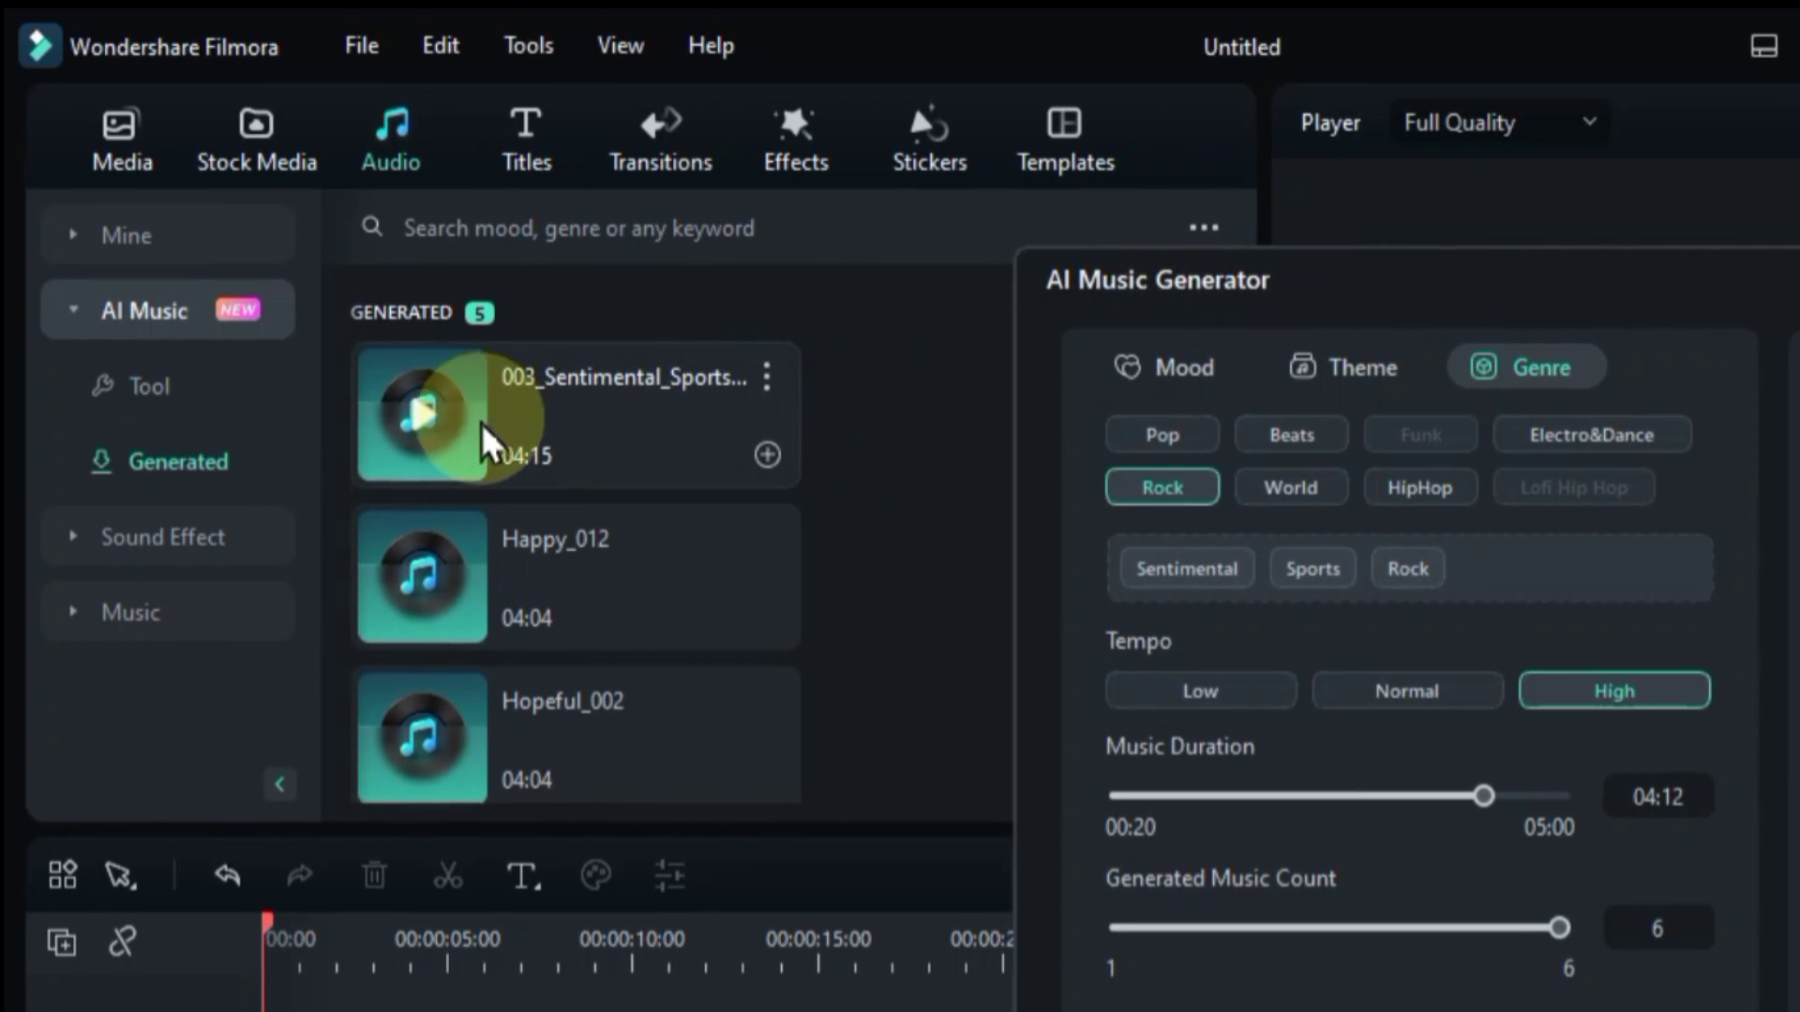
left_click(77, 302)
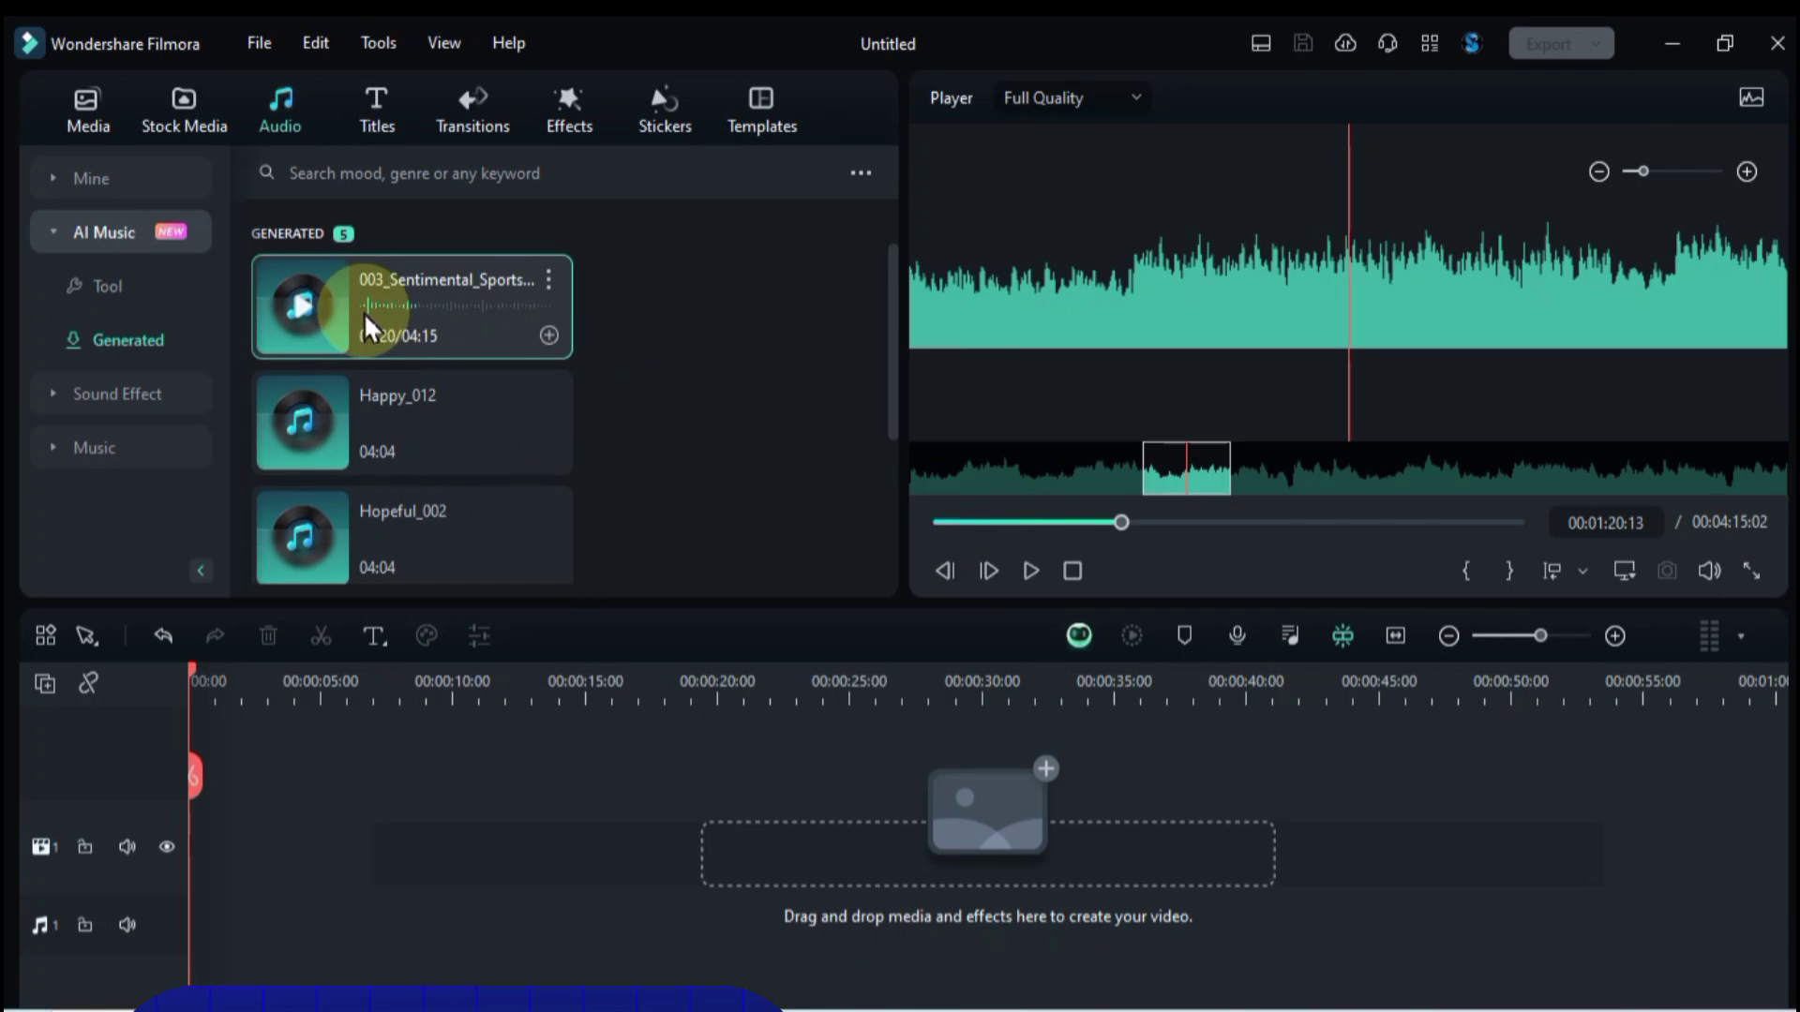
left_click_drag(362, 329, 195, 933)
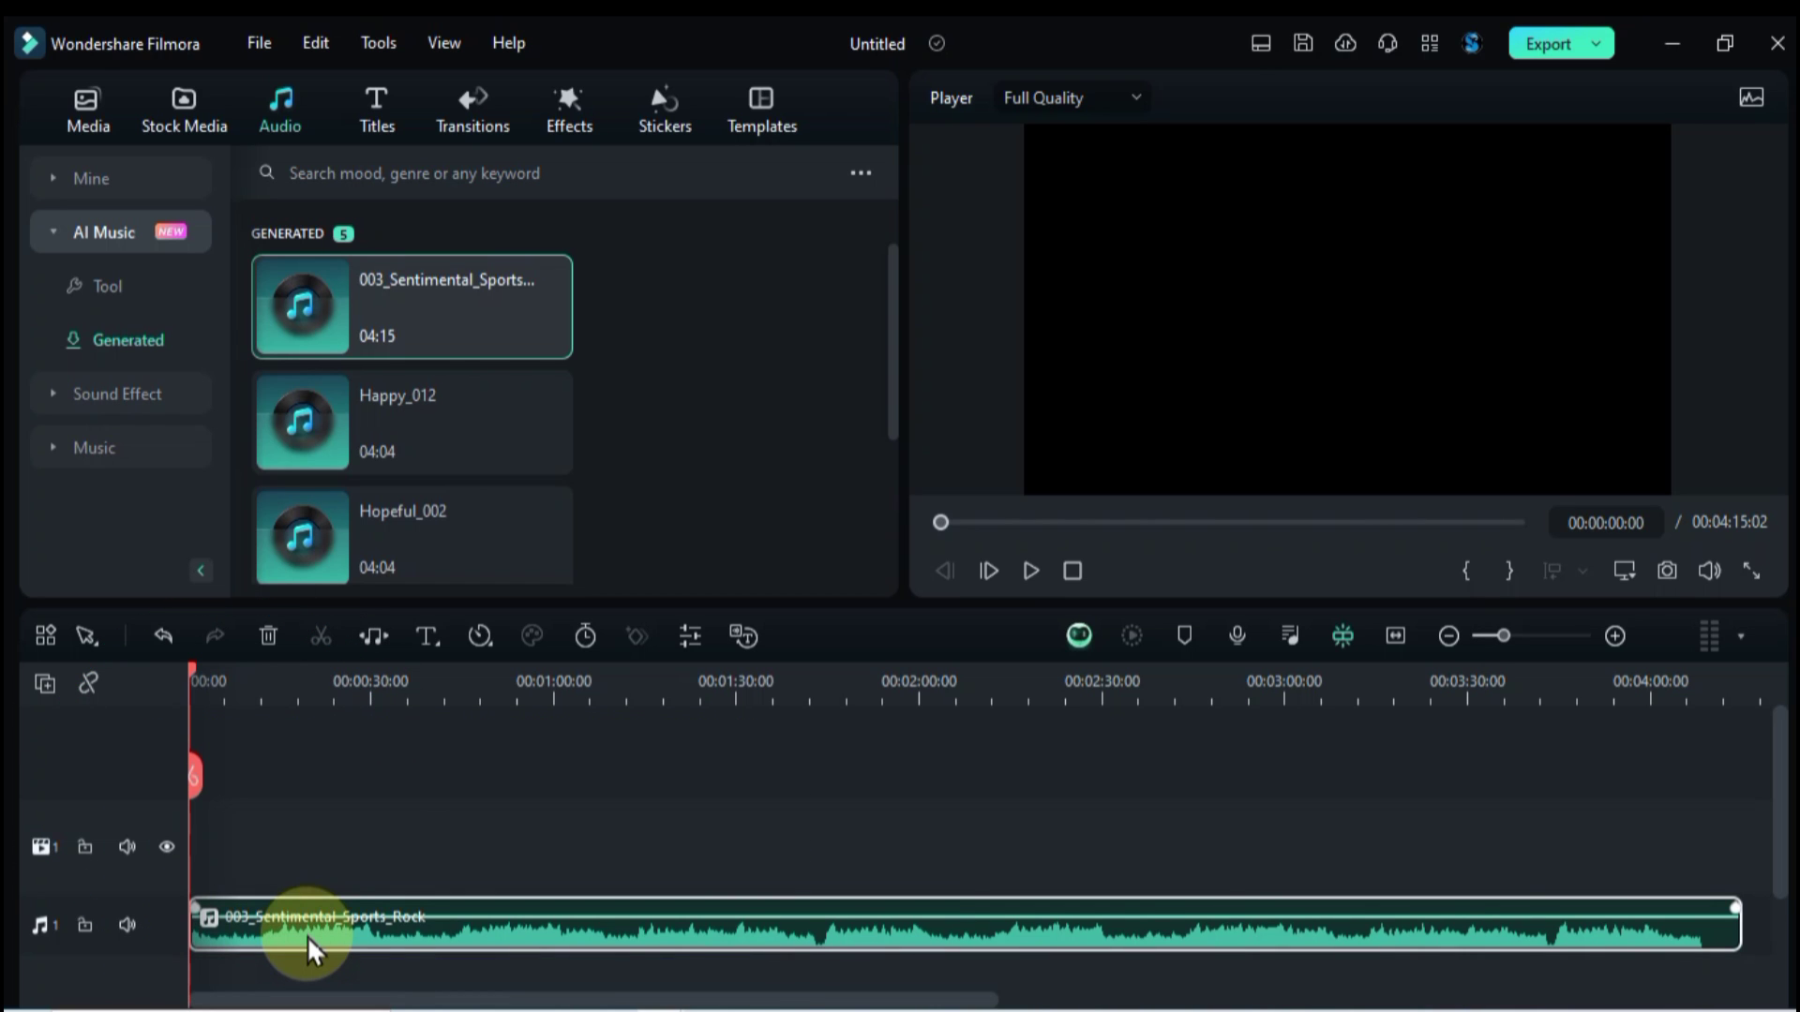
left_click(1695, 689)
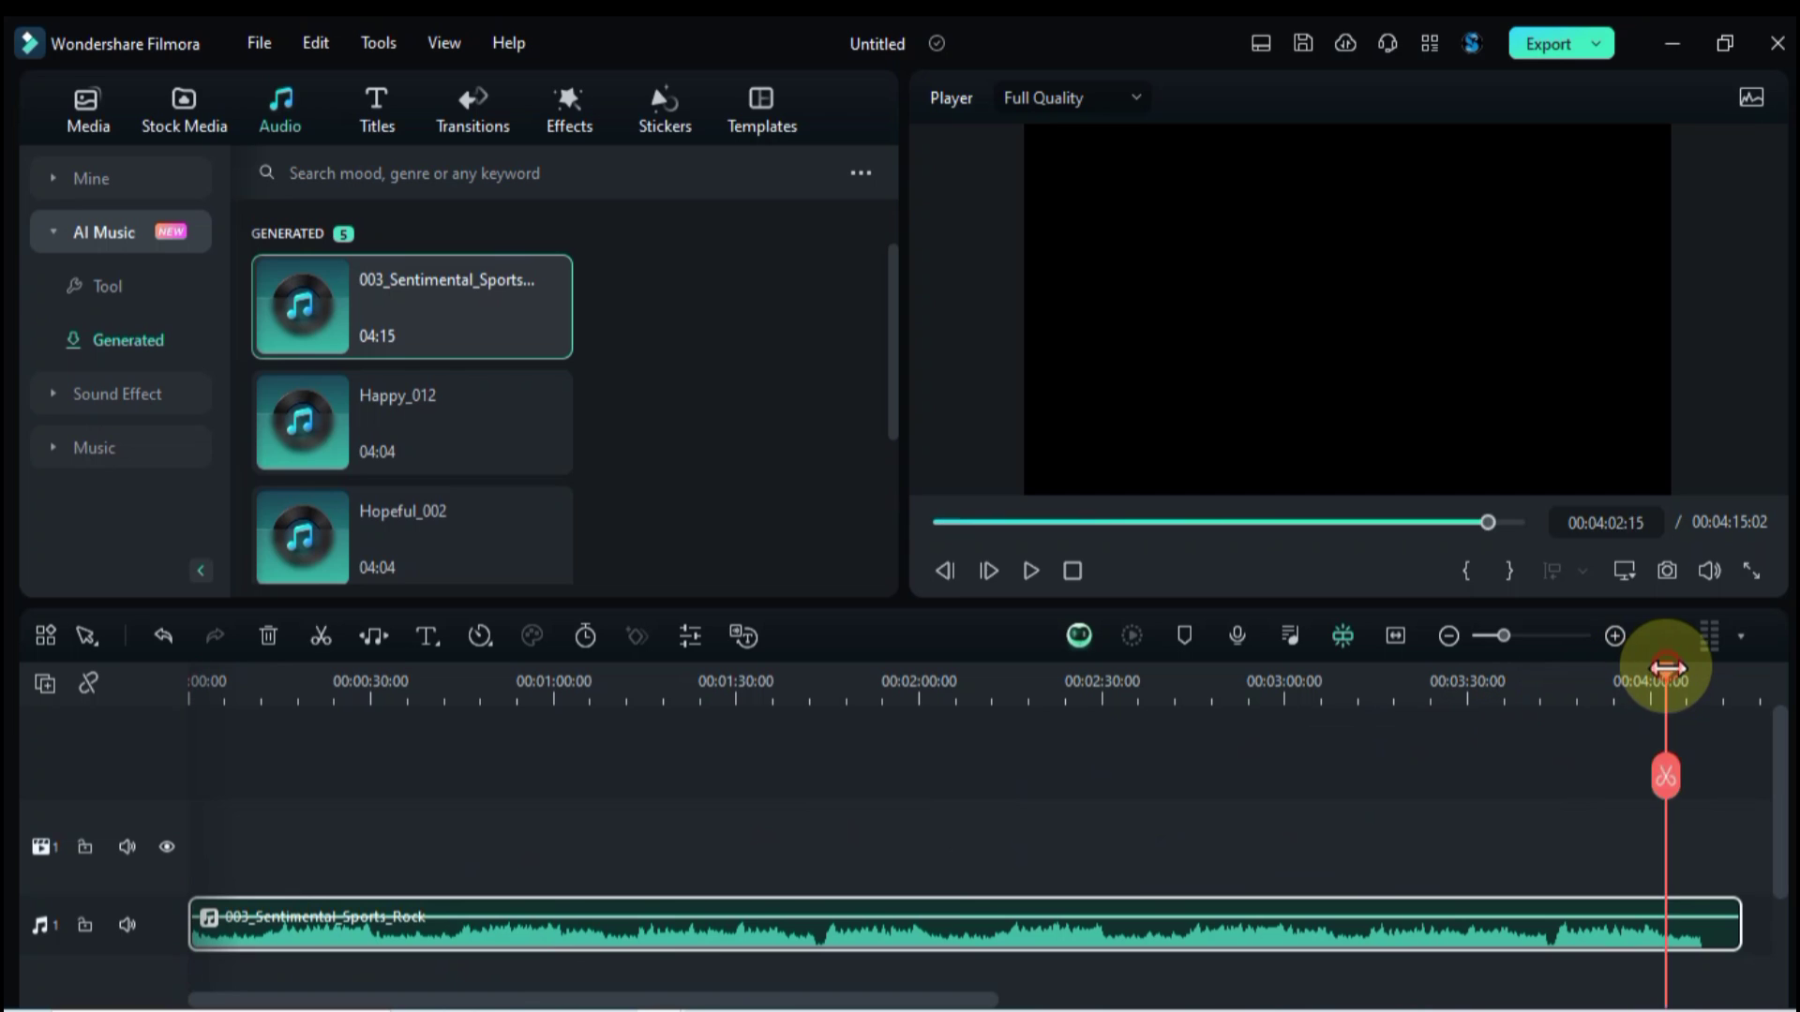
left_click(1605, 940)
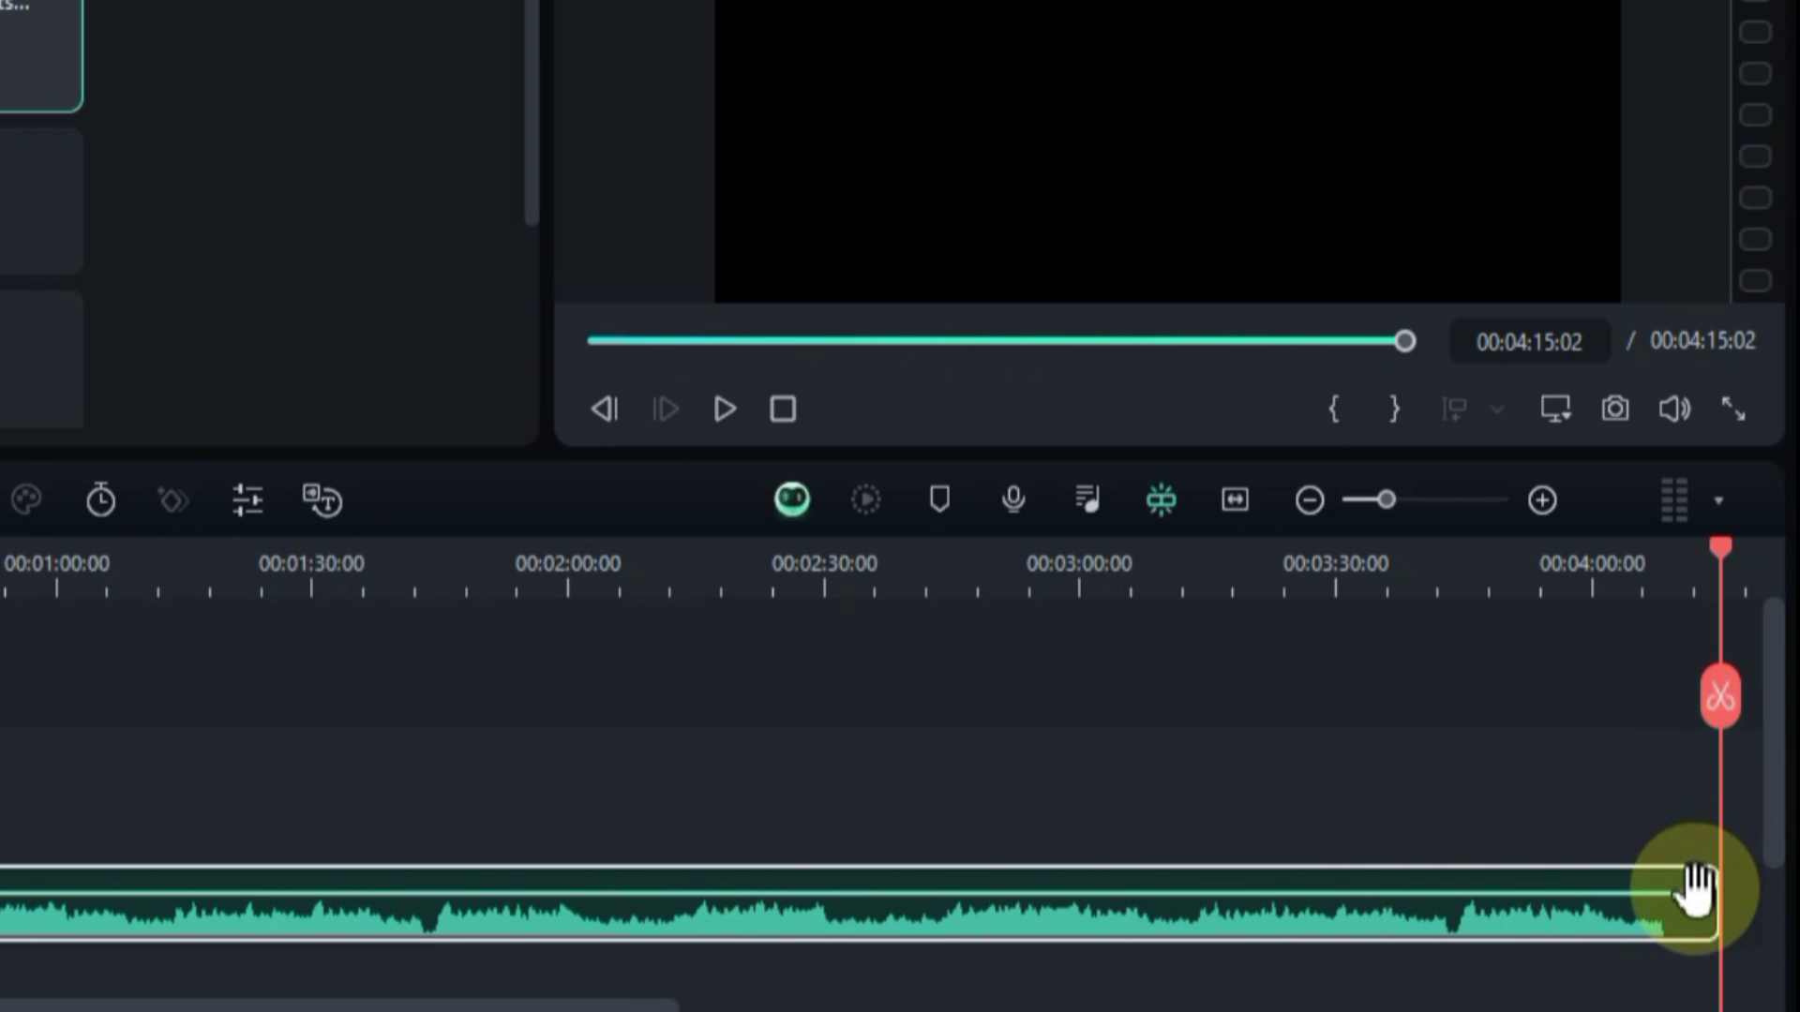
Step: Test-trim the music clip from both ends, then undo back to the full 4:15 track
left_click_drag(1712, 902, 1084, 907)
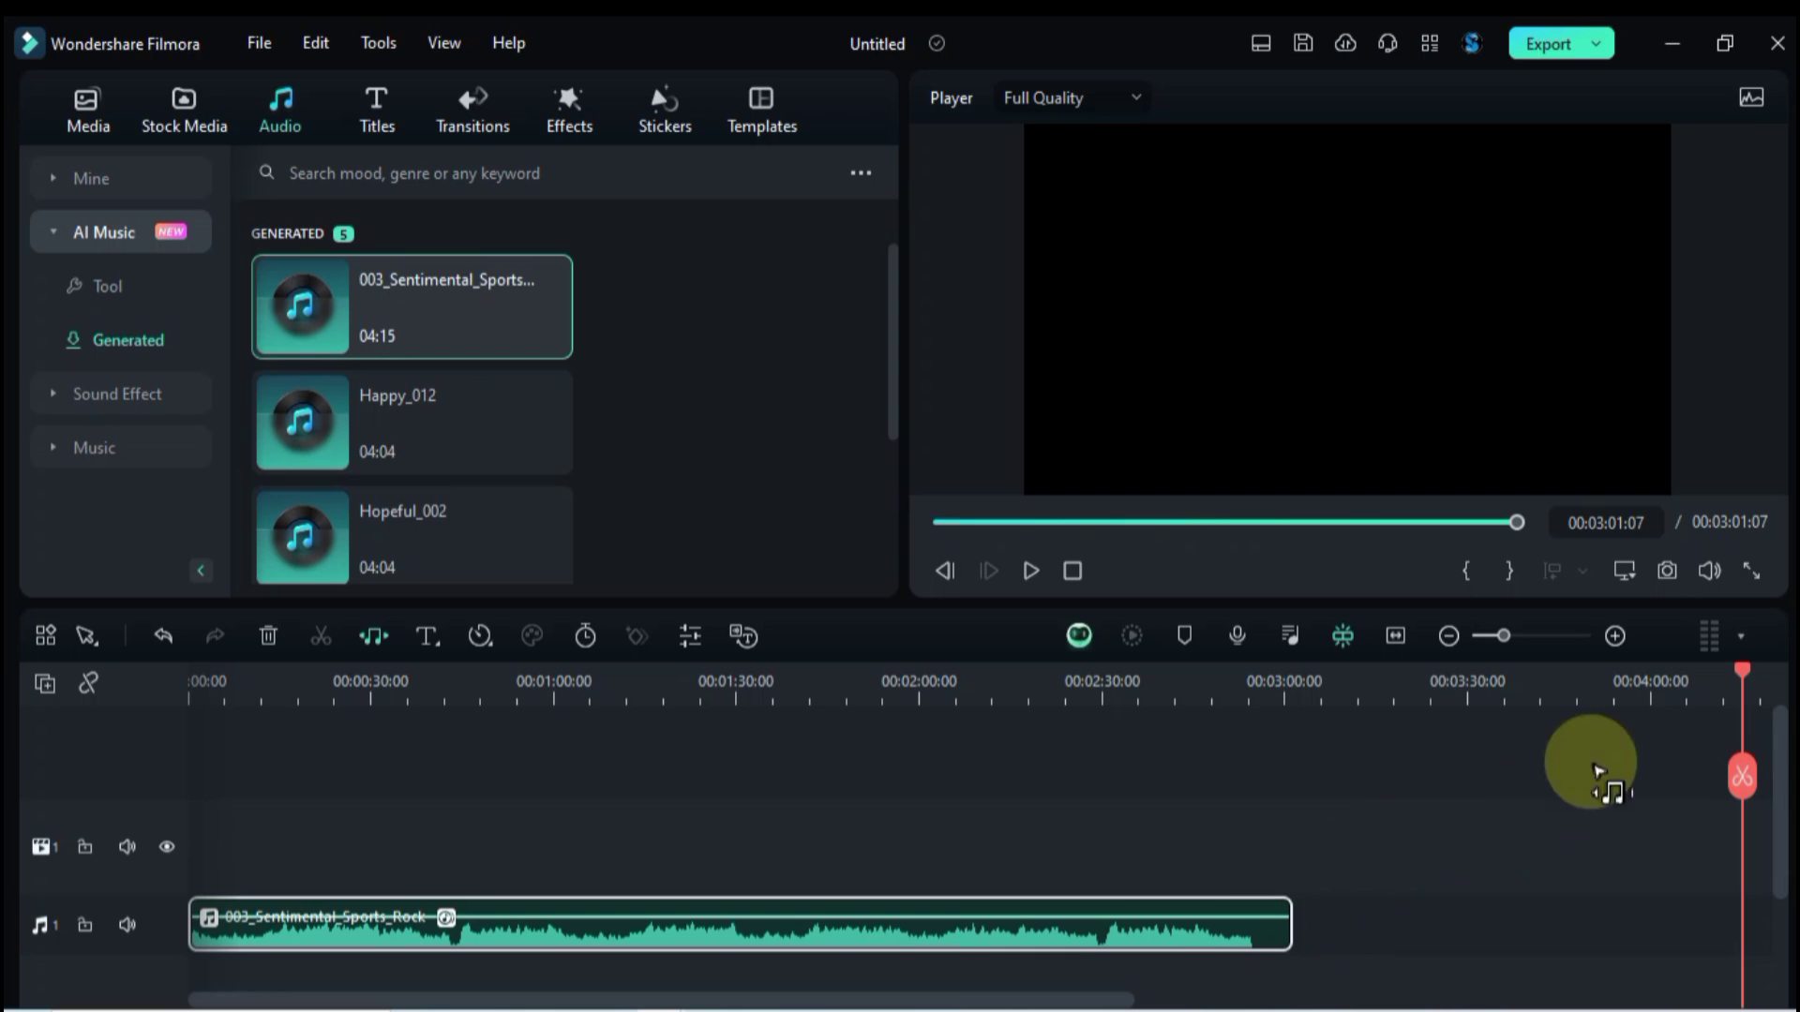
left_click_drag(1742, 671, 618, 694)
left_click(193, 763)
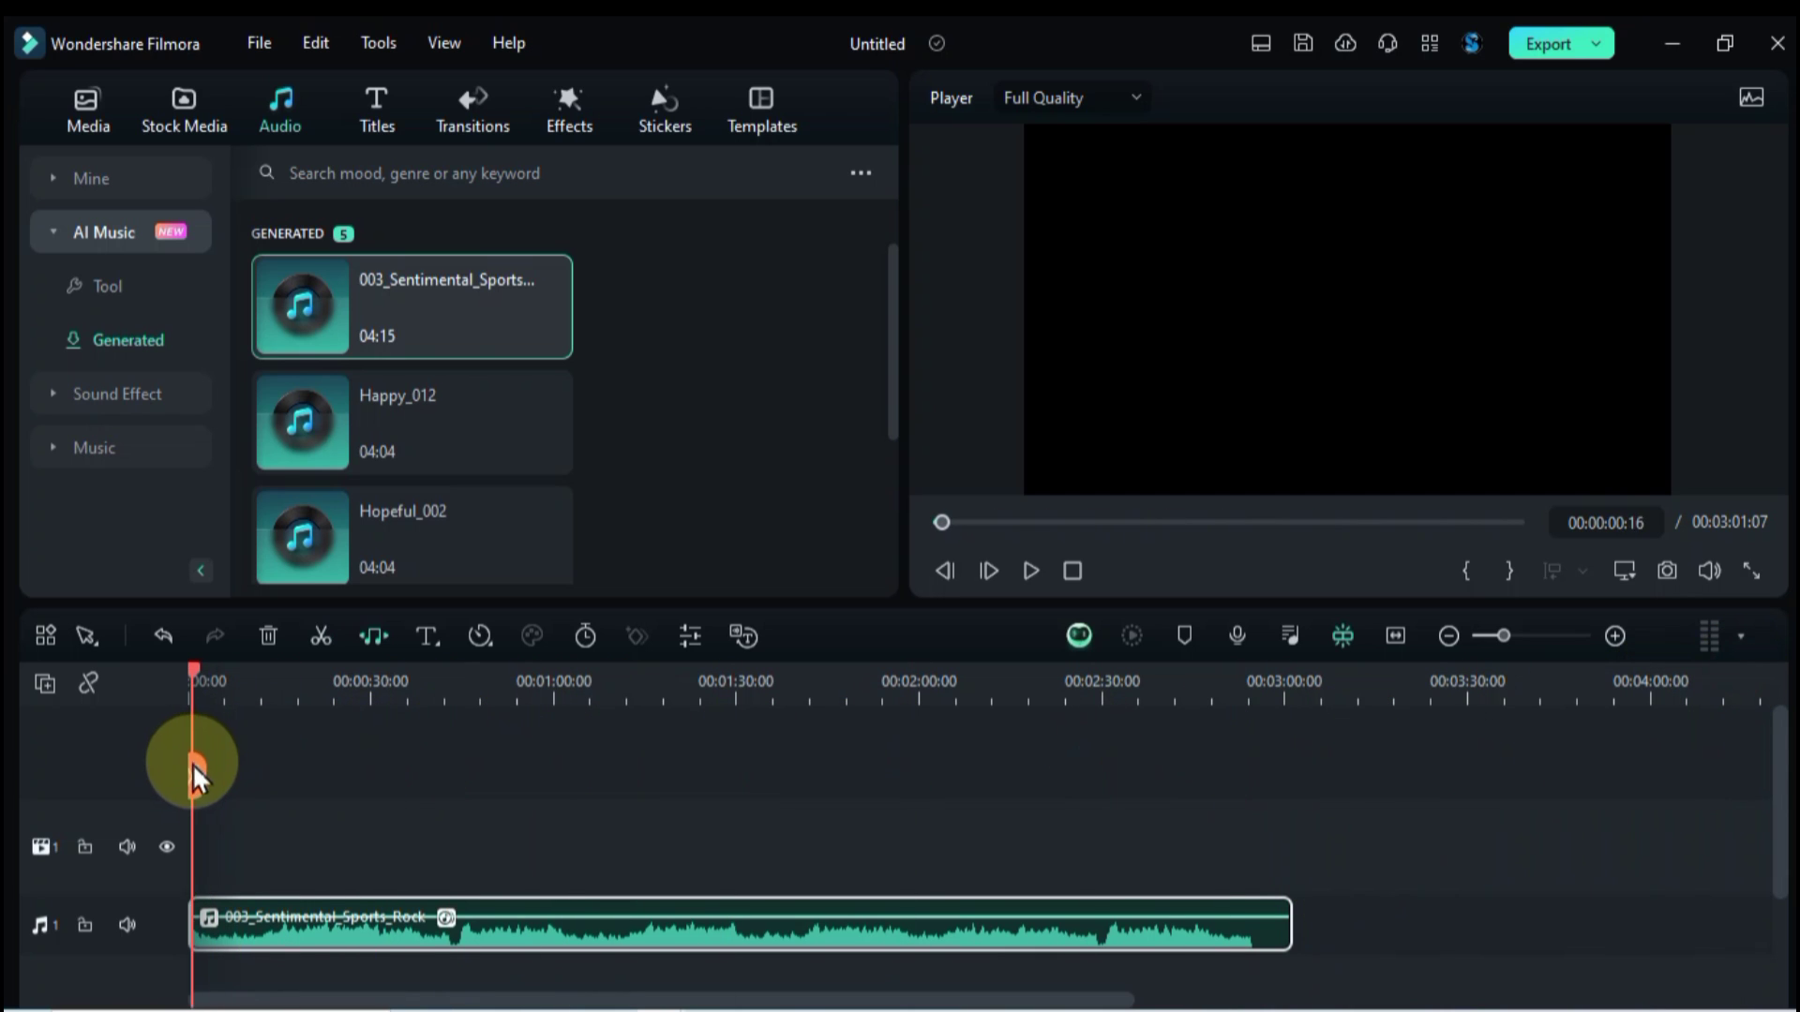
key("space")
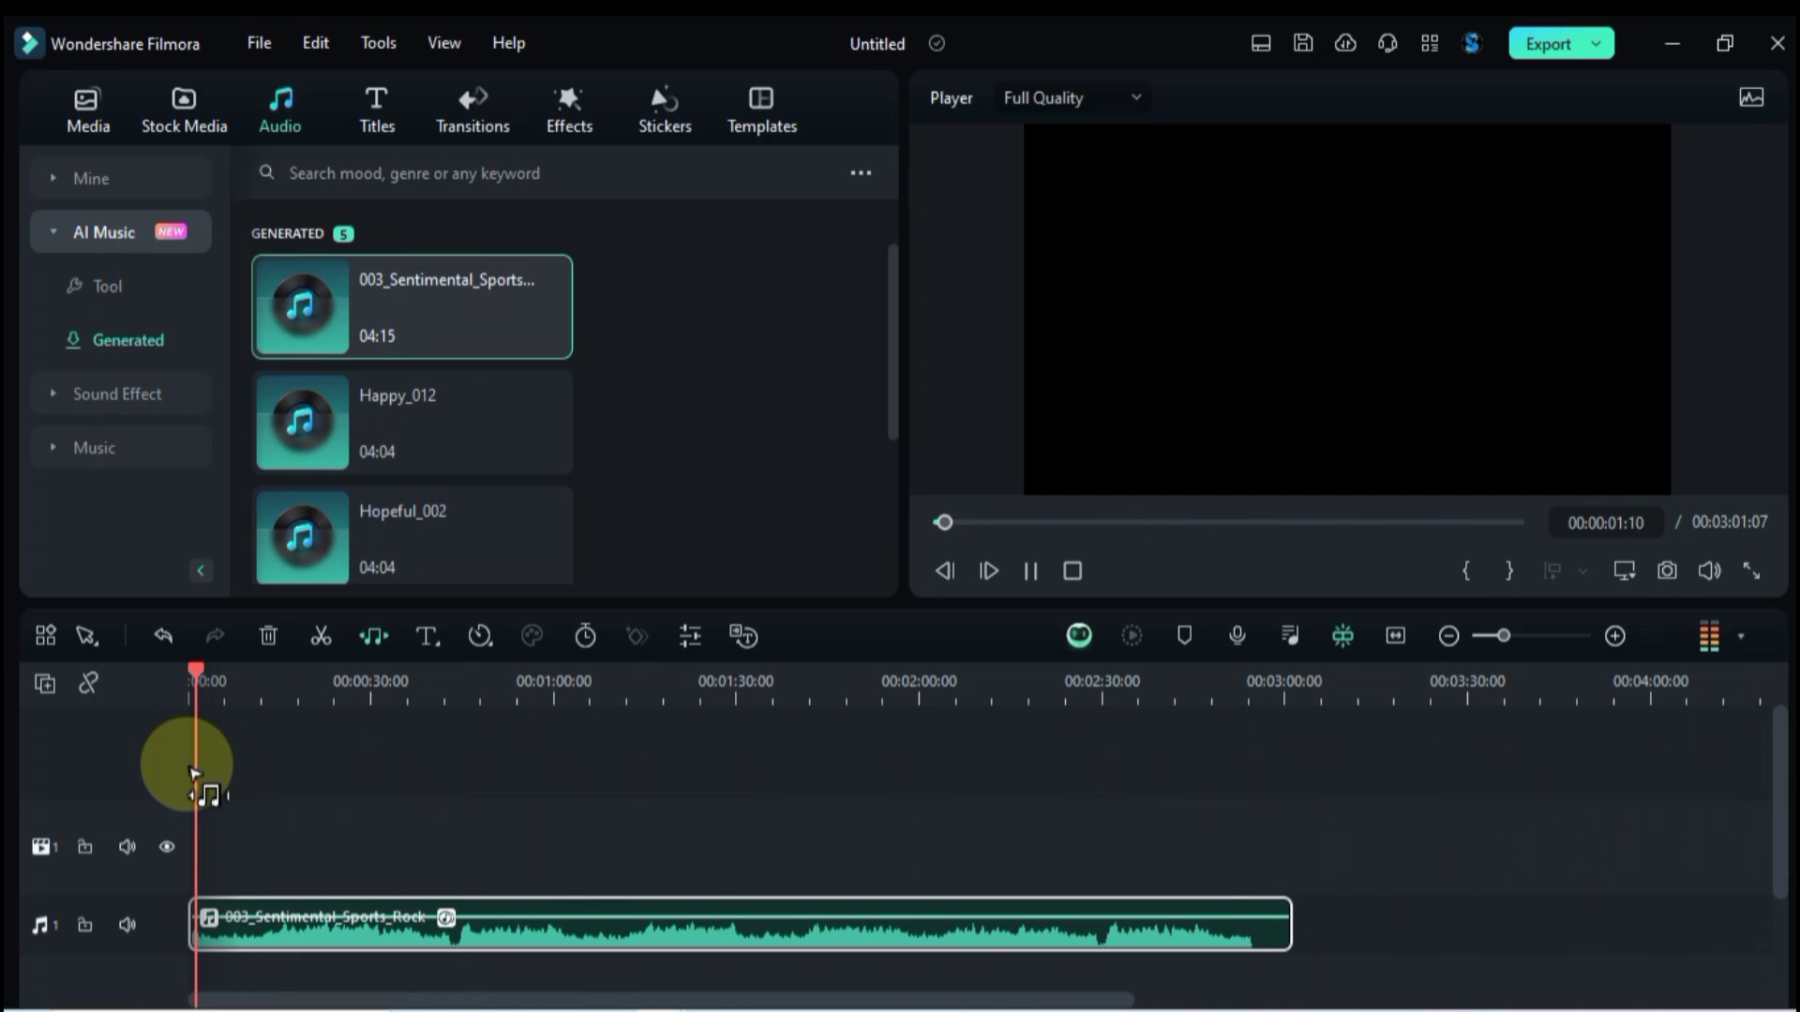
left_click(322, 683)
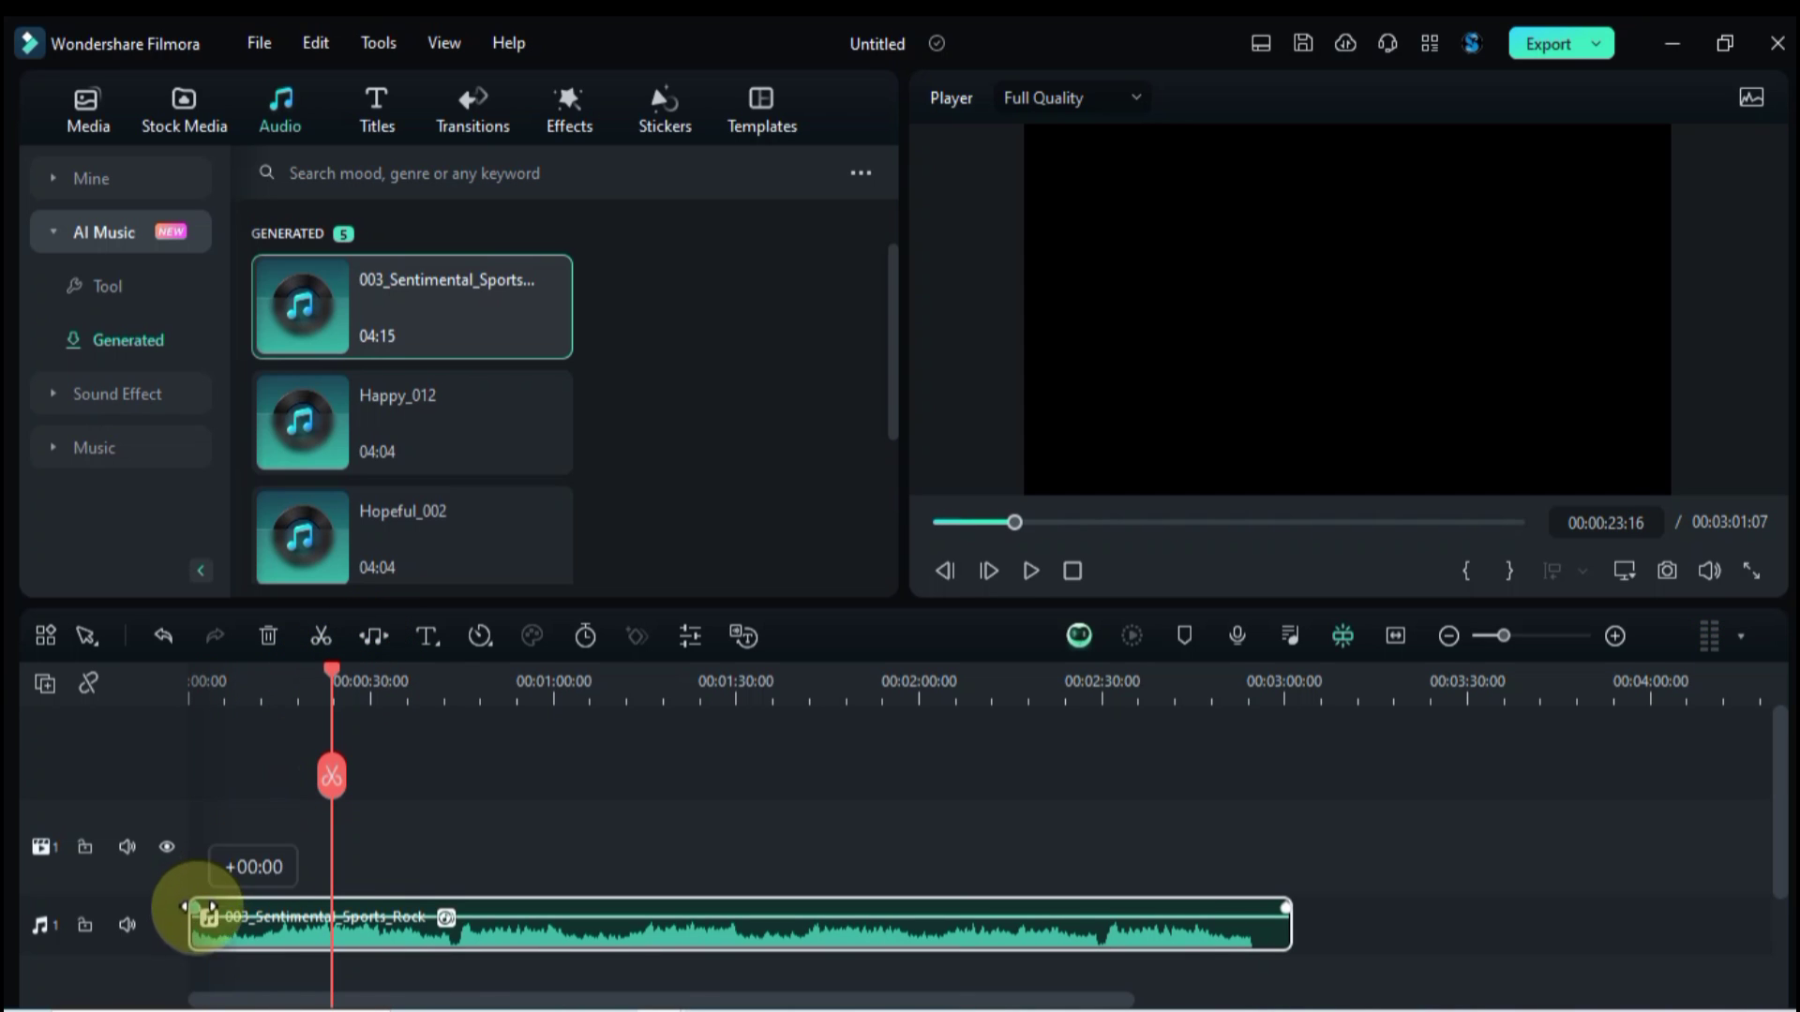
left_click_drag(195, 907, 346, 903)
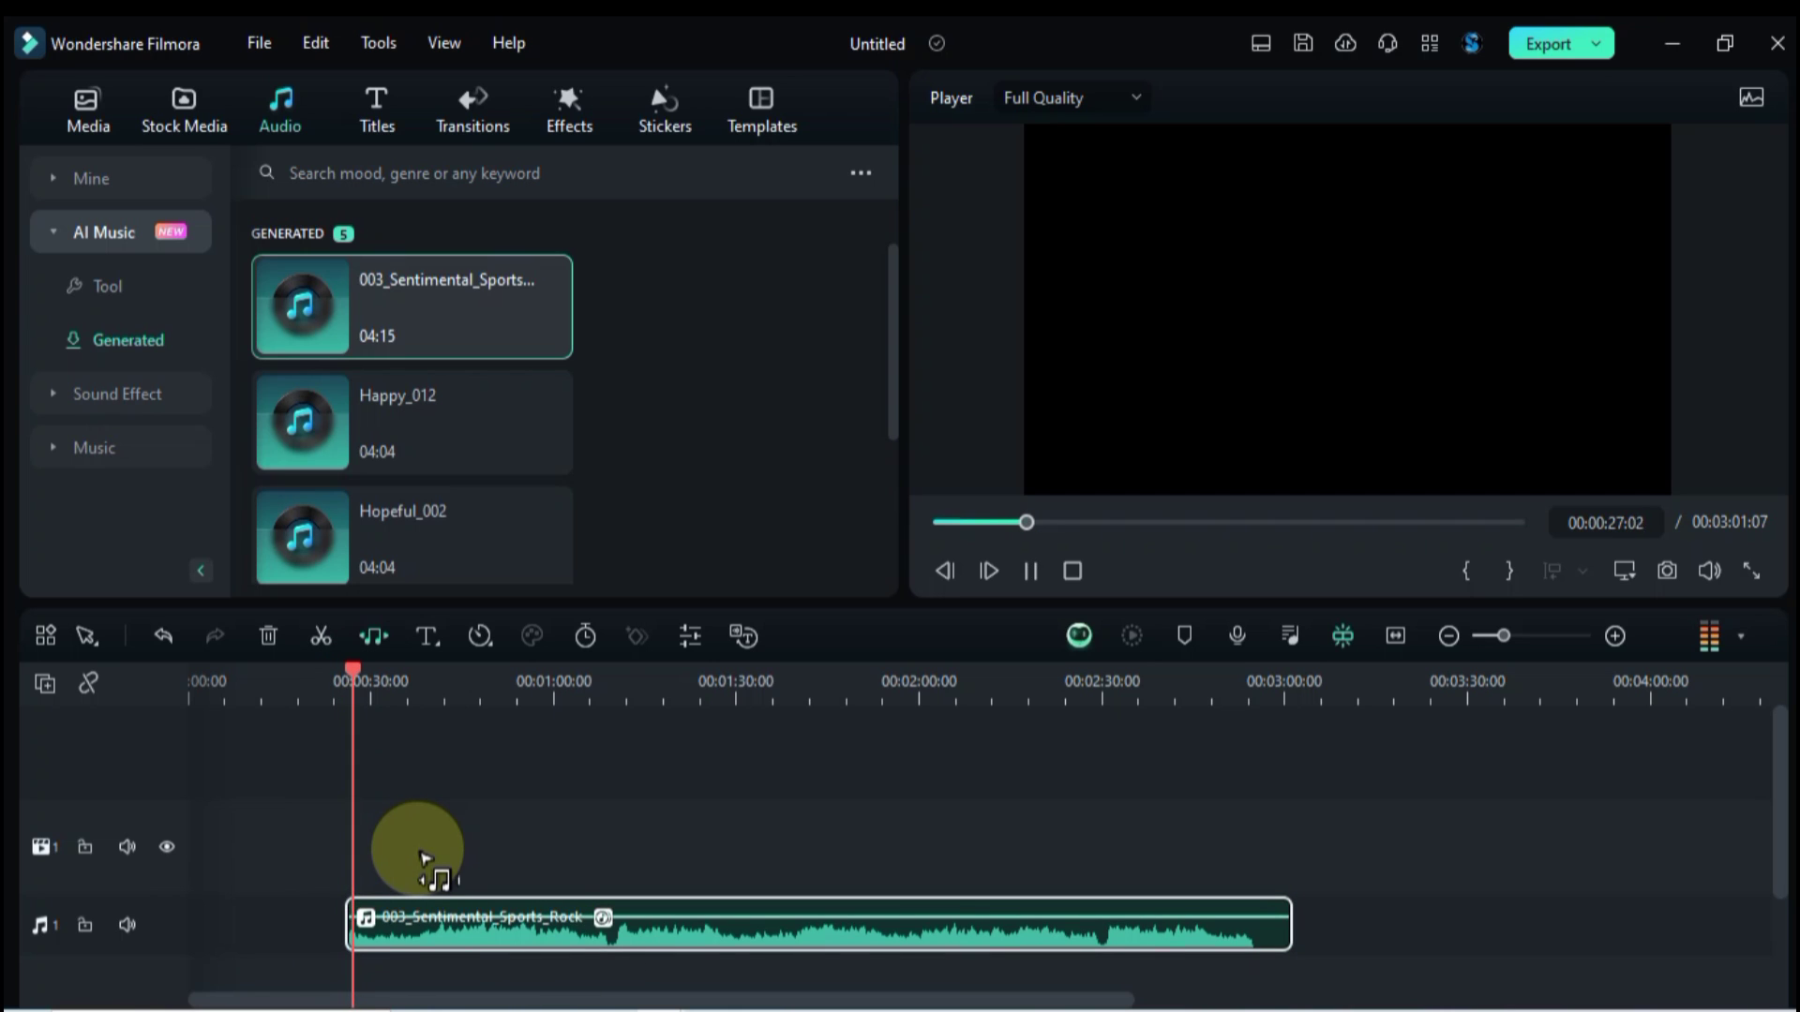
left_click(949, 682)
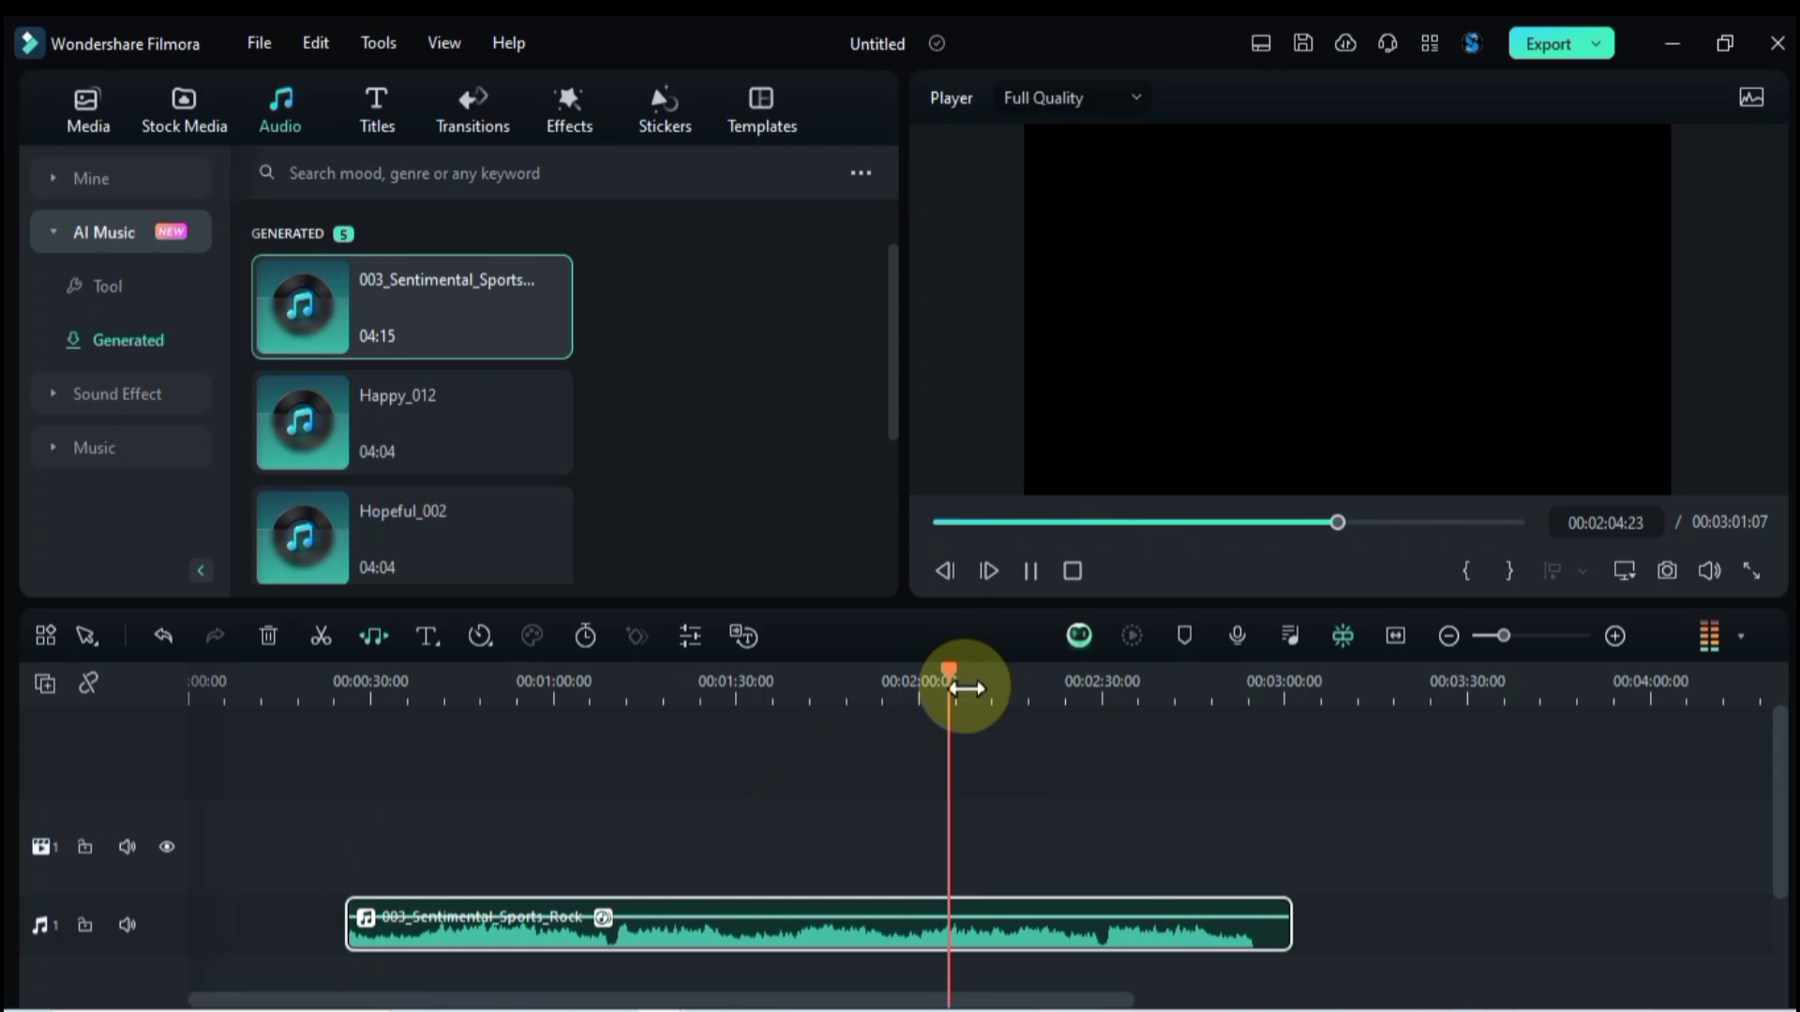
left_click(1448, 636)
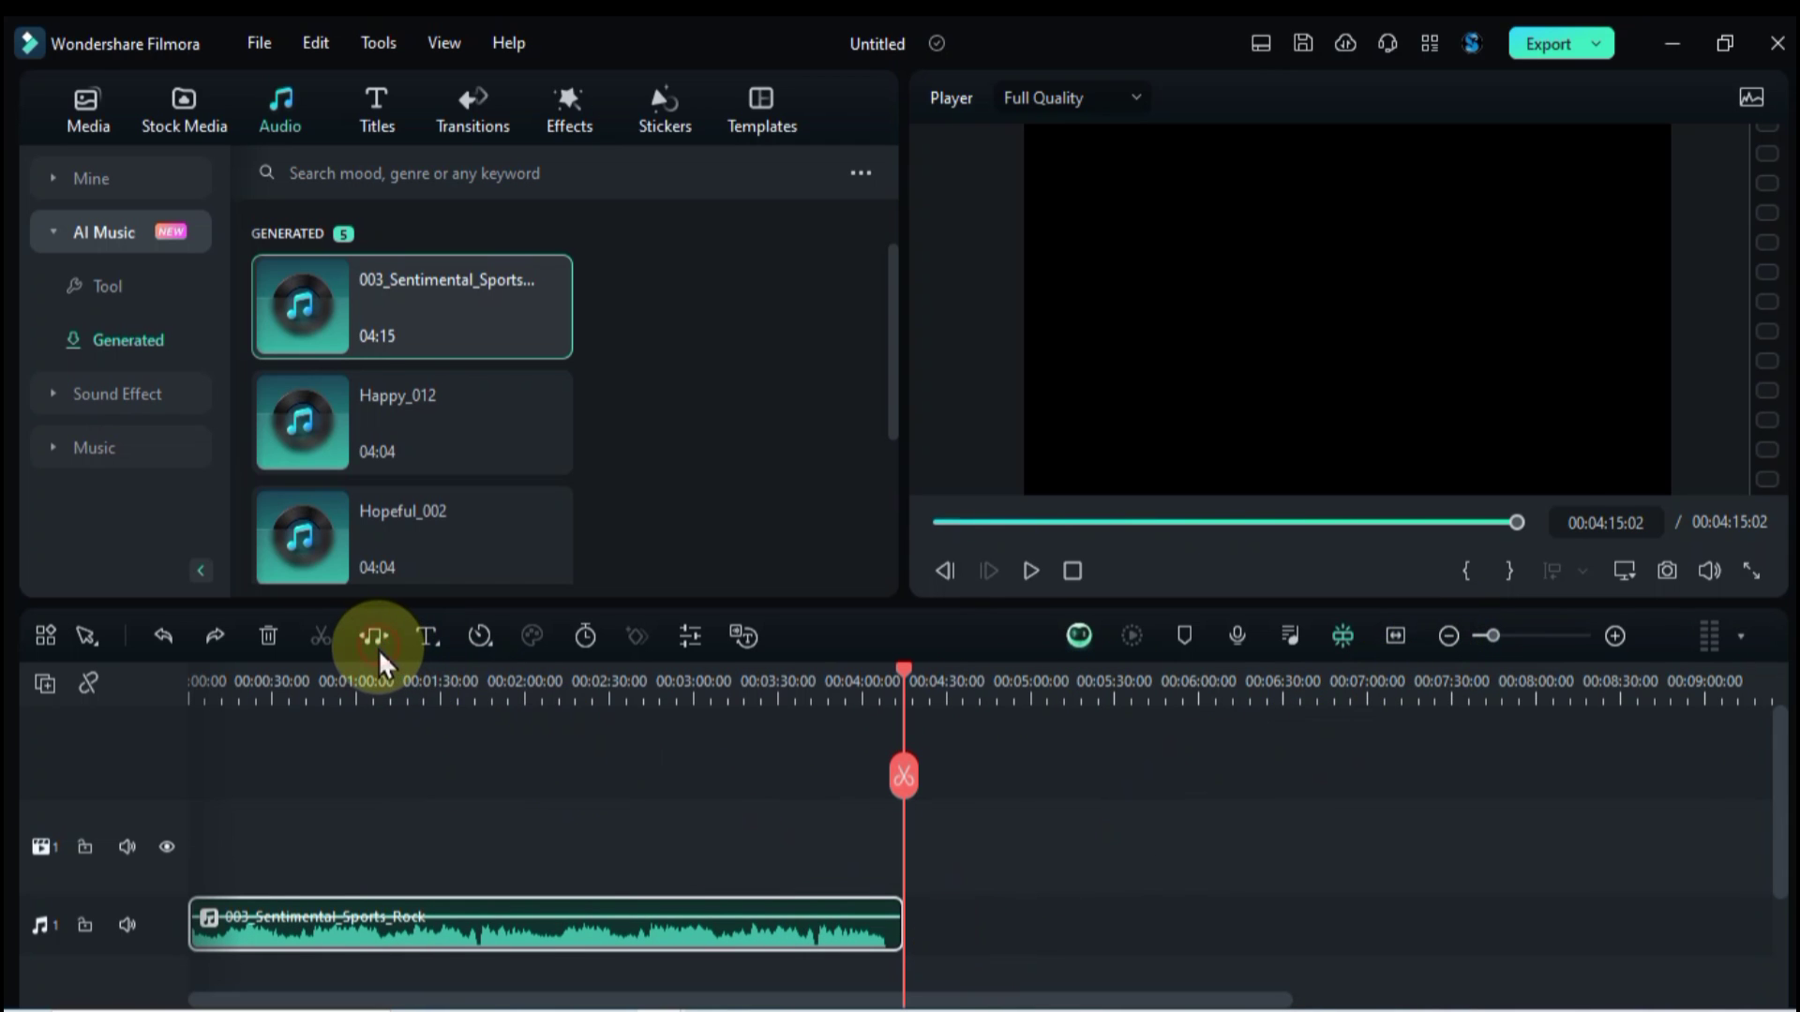
Step: Stretch the music clip to about 9:14 and check playback through to near the end
left_click_drag(899, 917, 1734, 898)
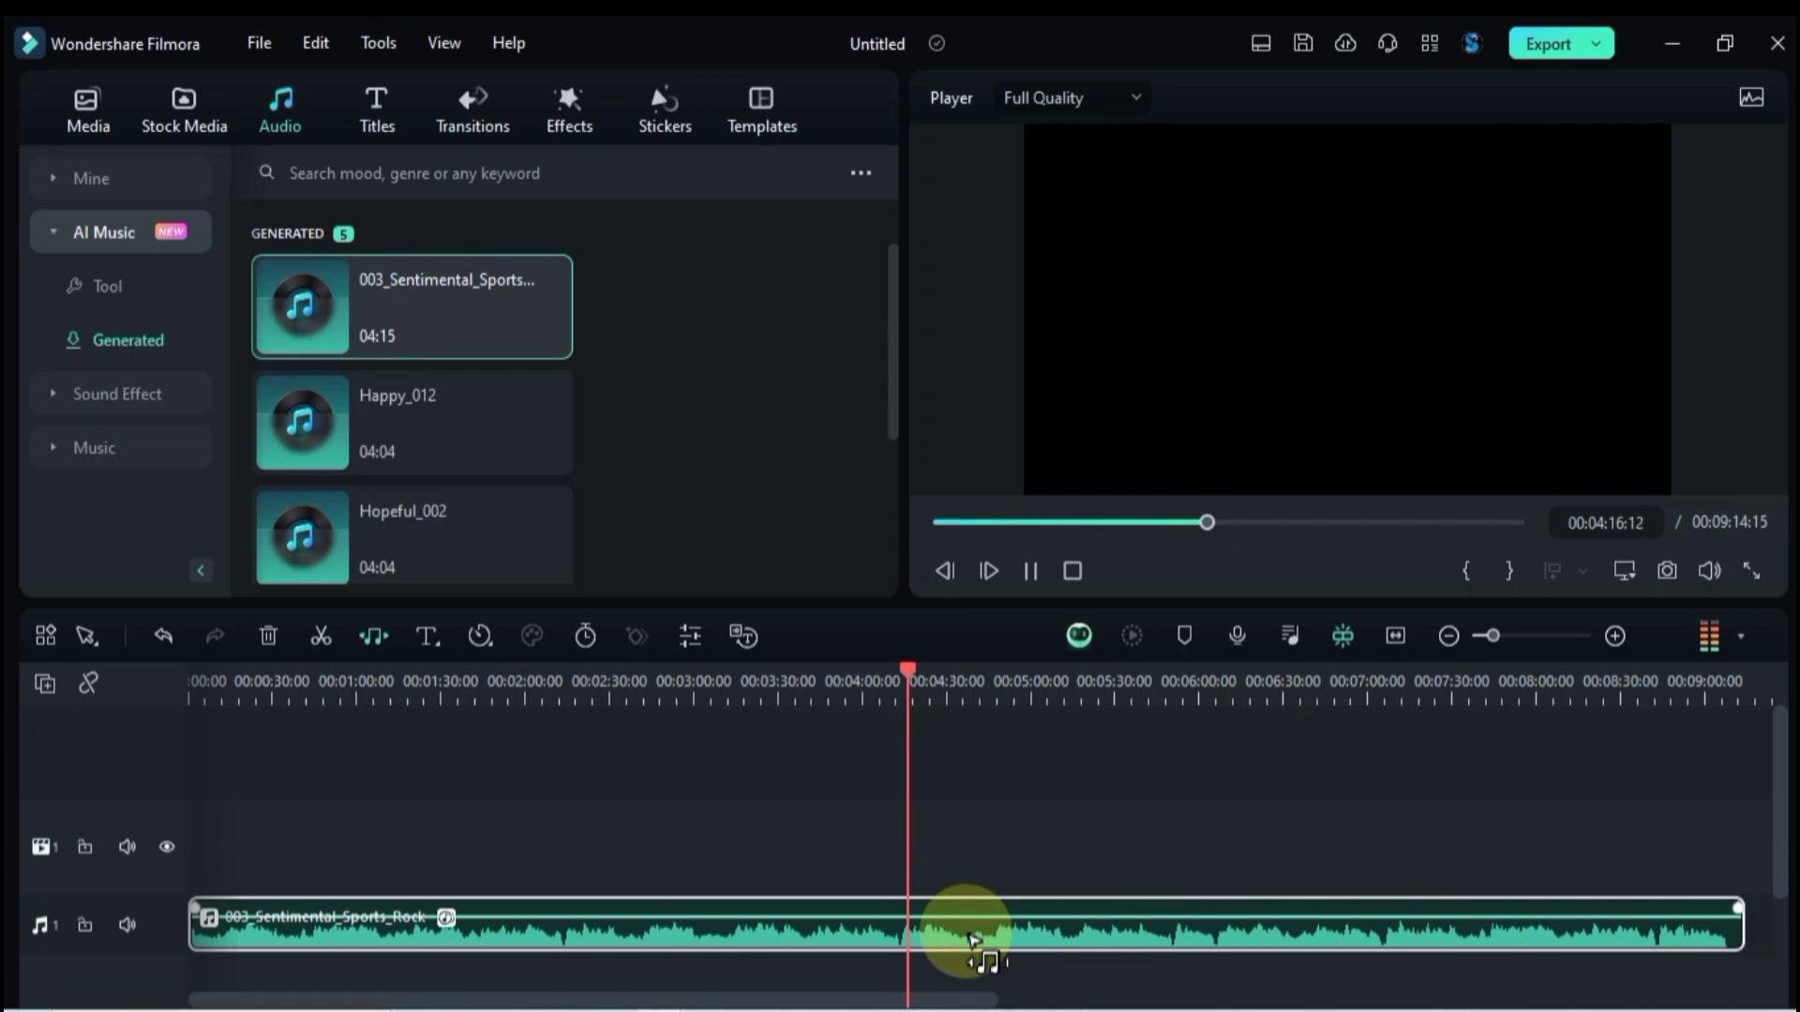
left_click(1006, 682)
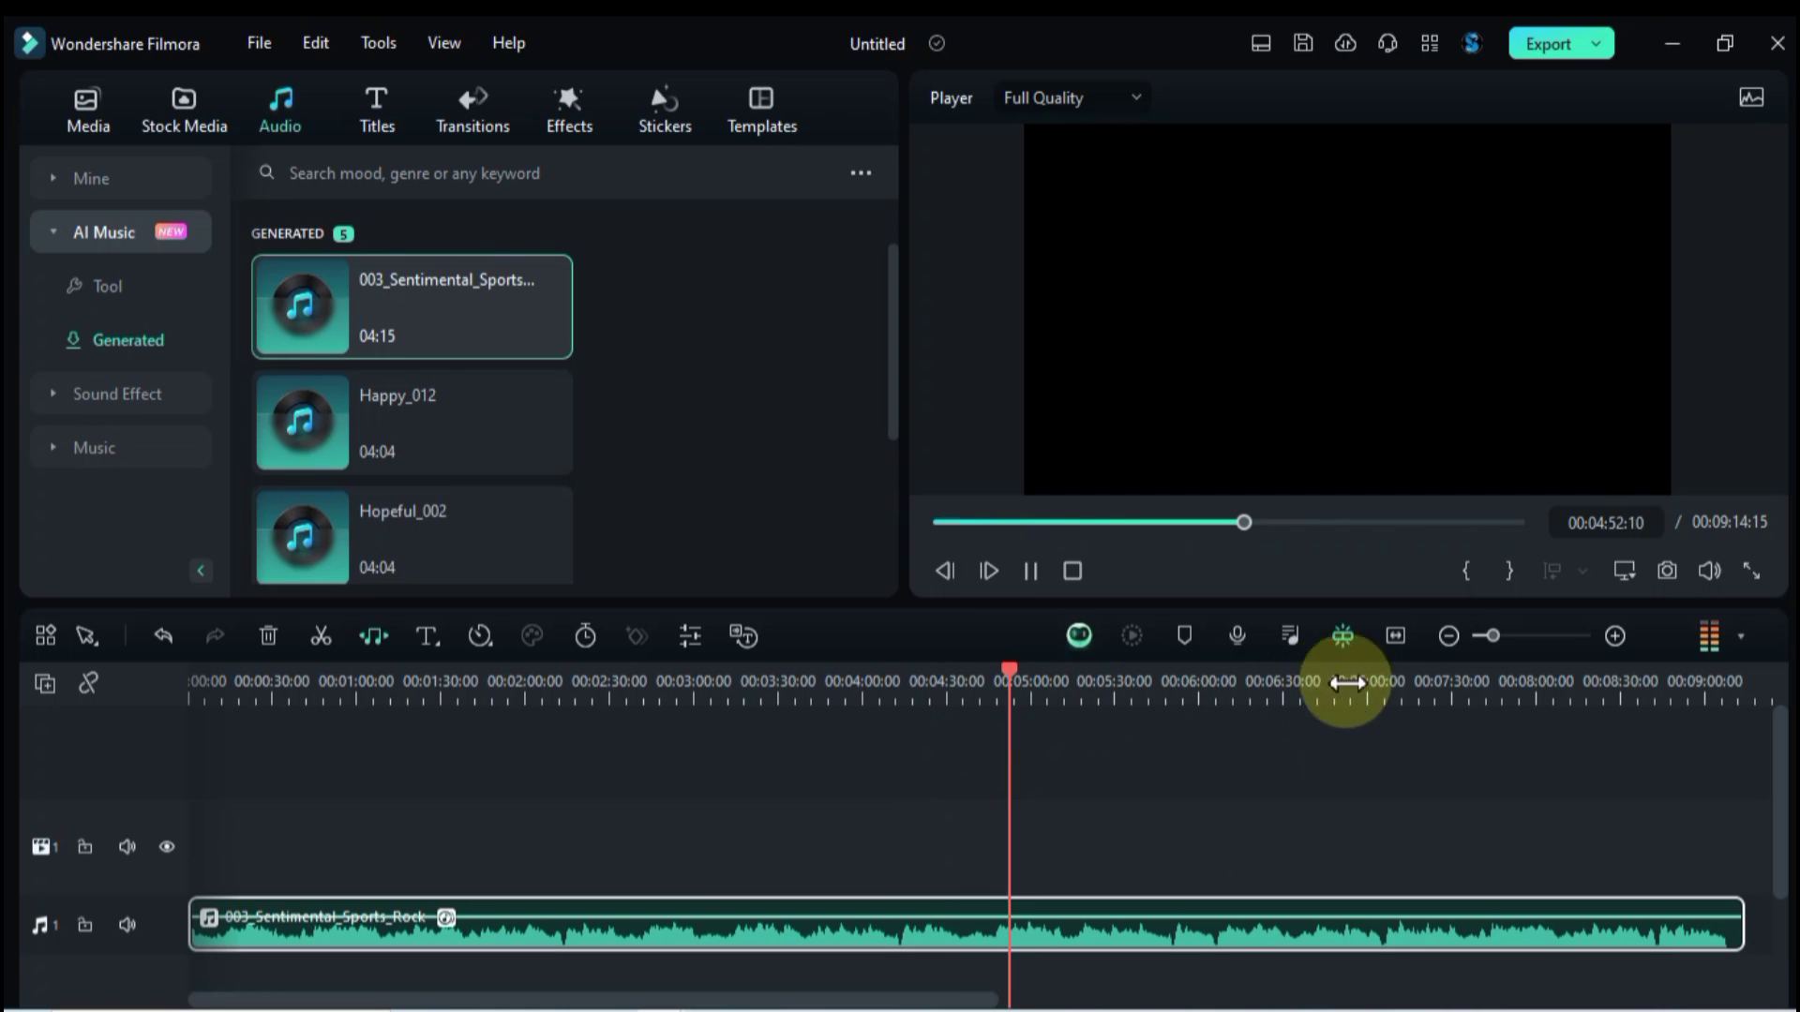
left_click(1489, 679)
left_click(1675, 677)
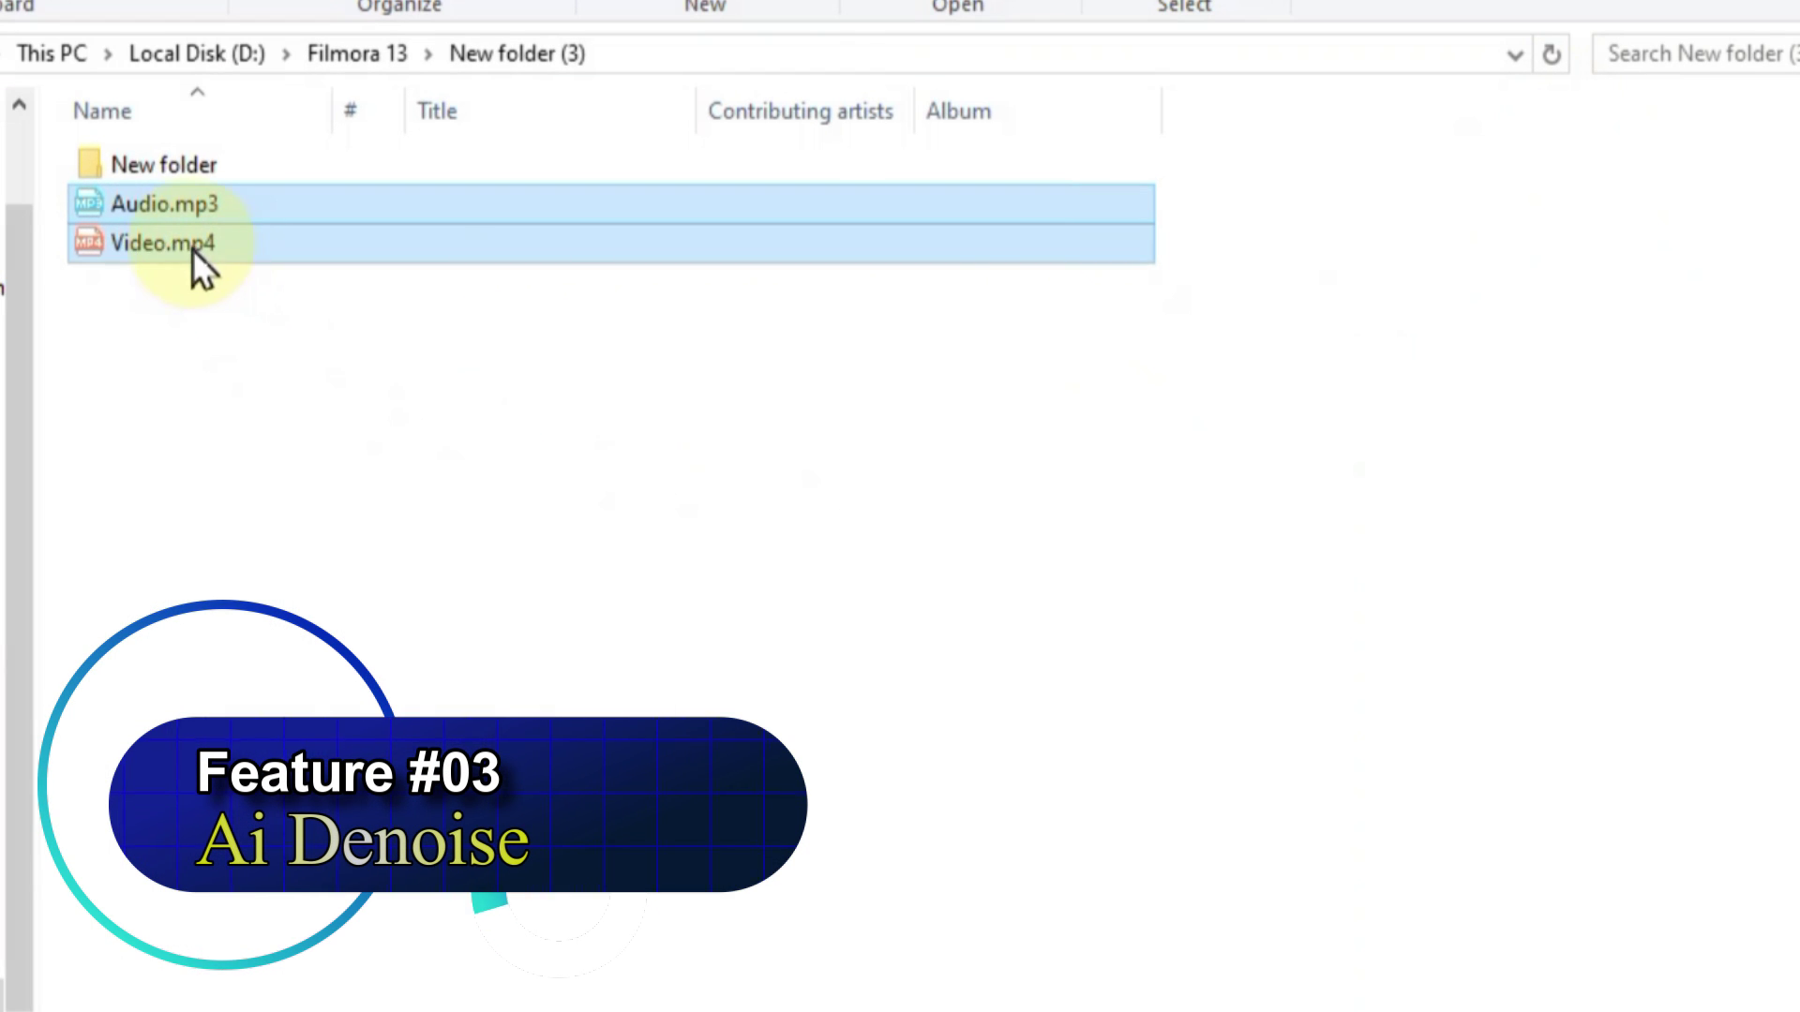
Step: Import Video.mp4 and Audio.mp3, place the Video clip on the timeline and play its noisy sound
left_click_drag(165, 246, 825, 1011)
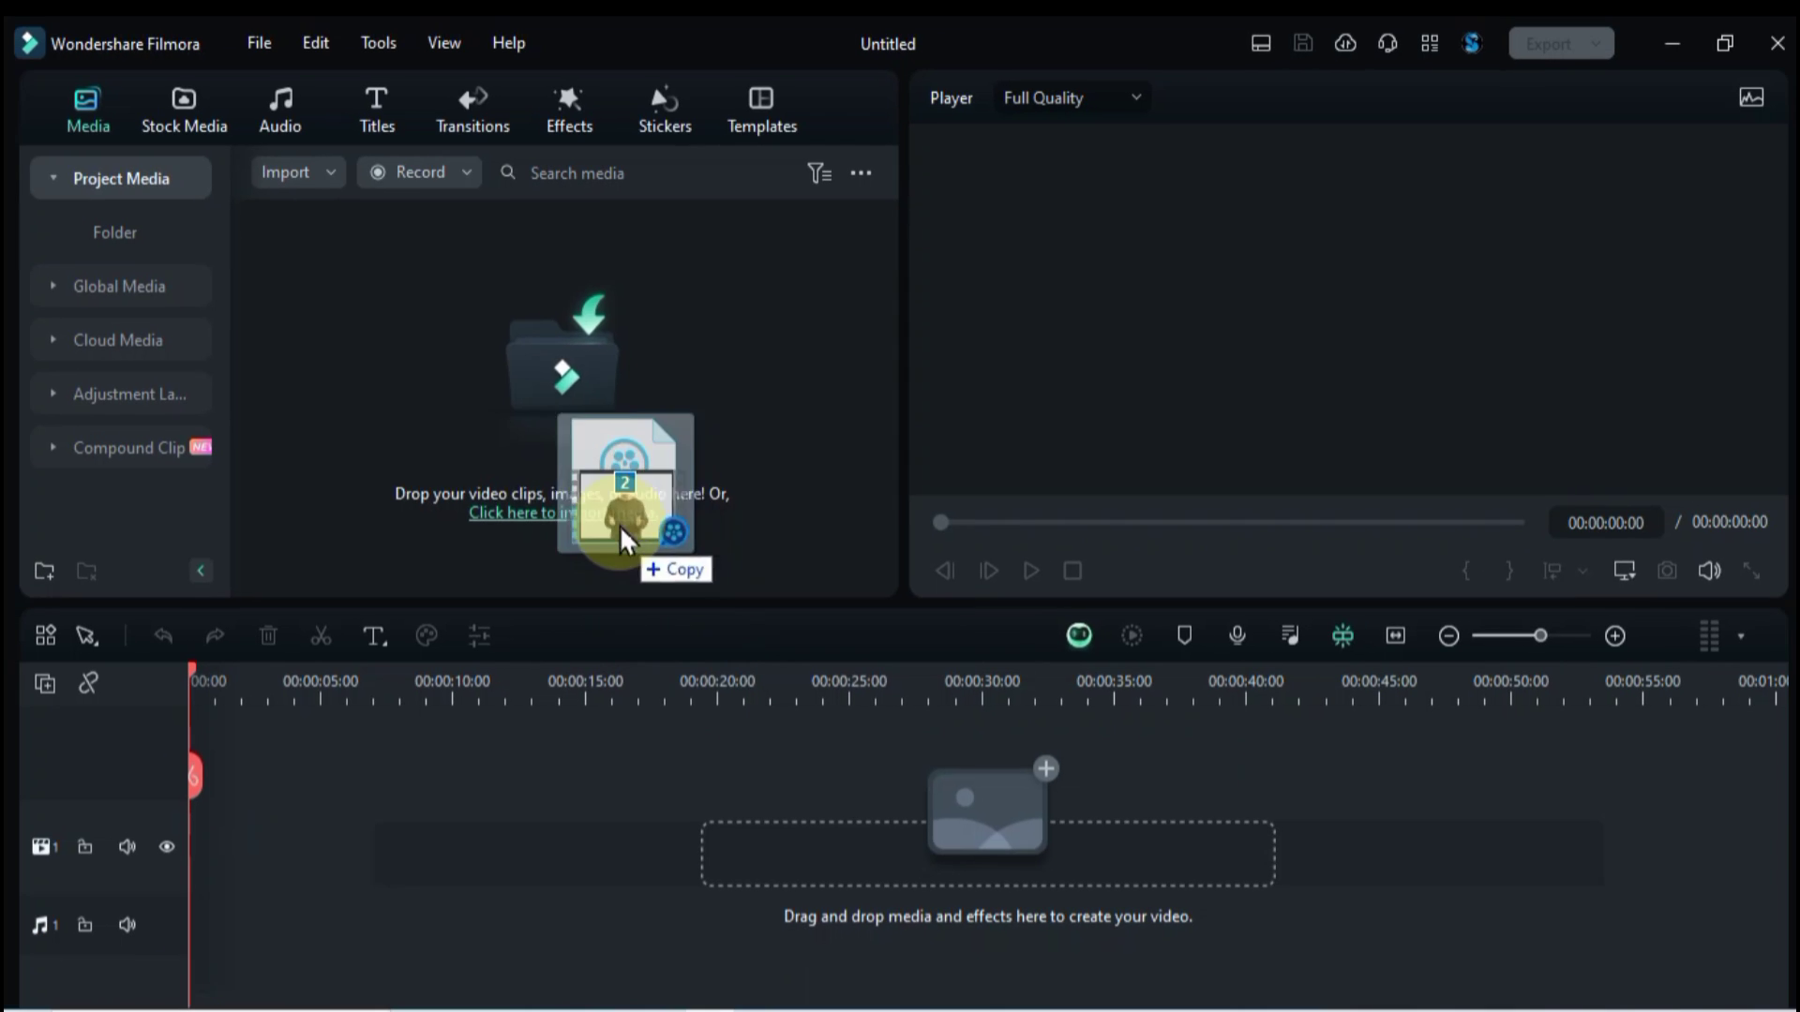
left_click_drag(611, 510, 602, 485)
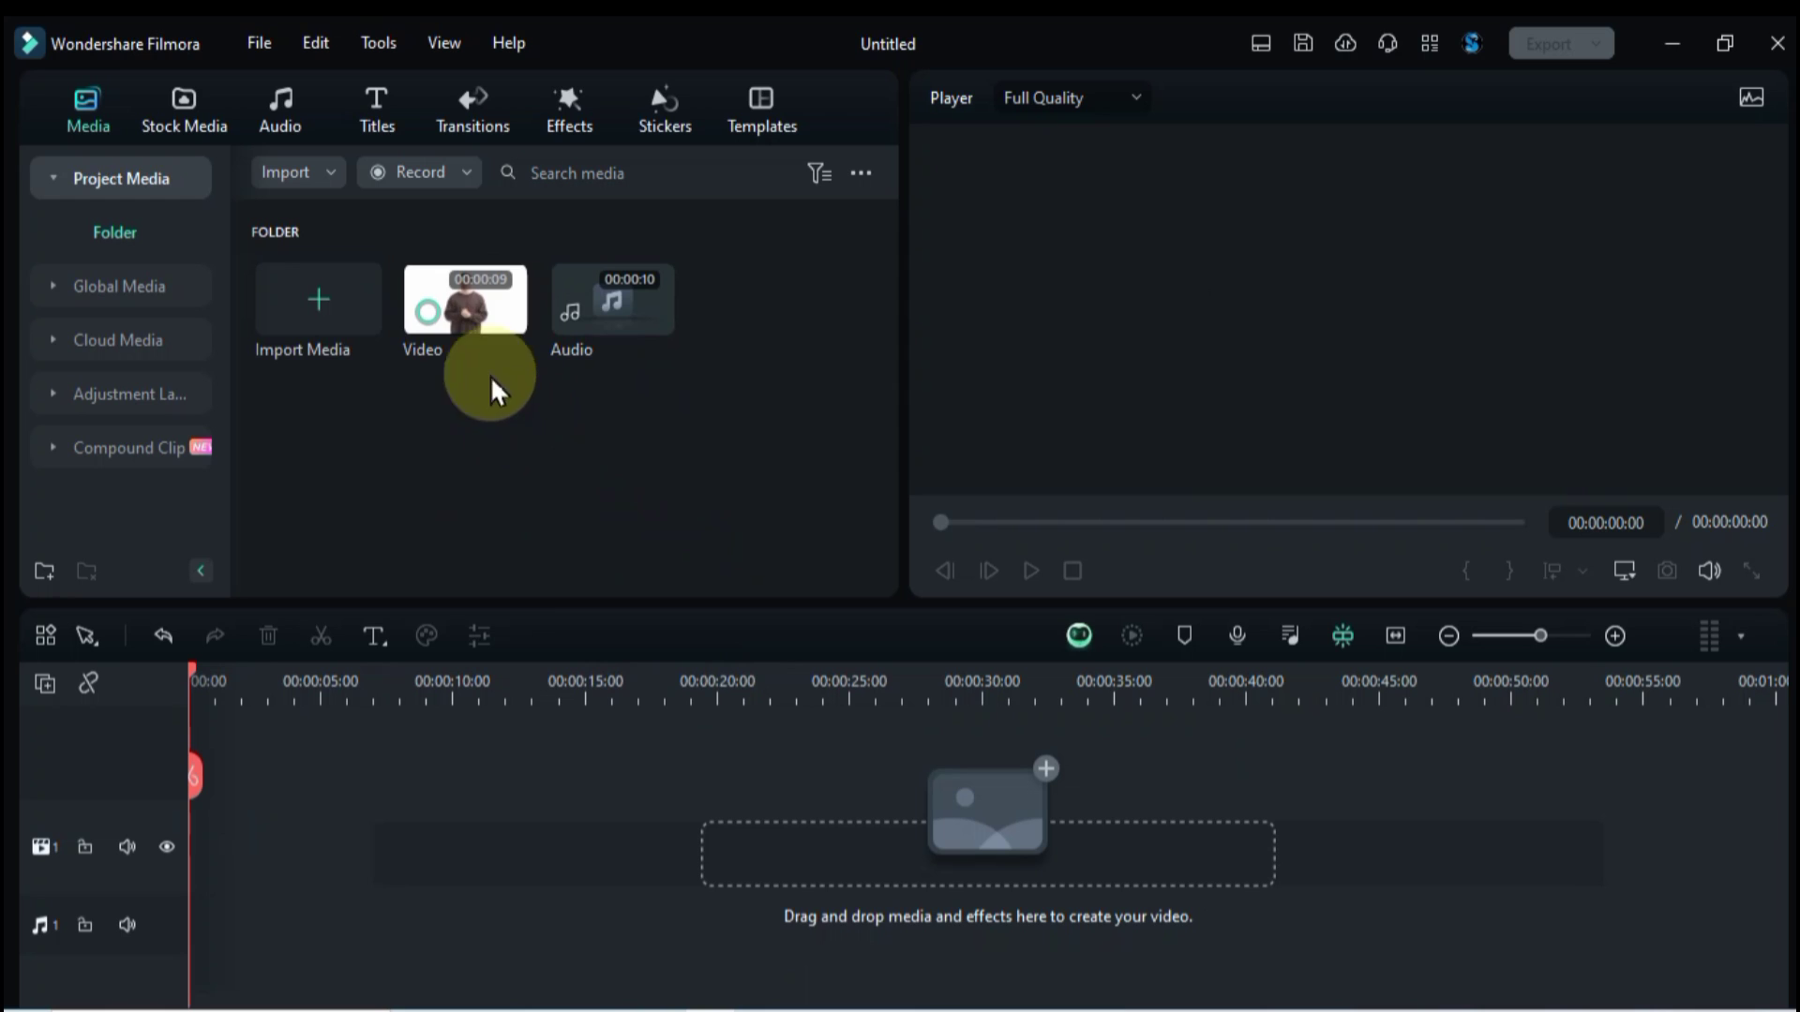
left_click_drag(450, 306, 178, 855)
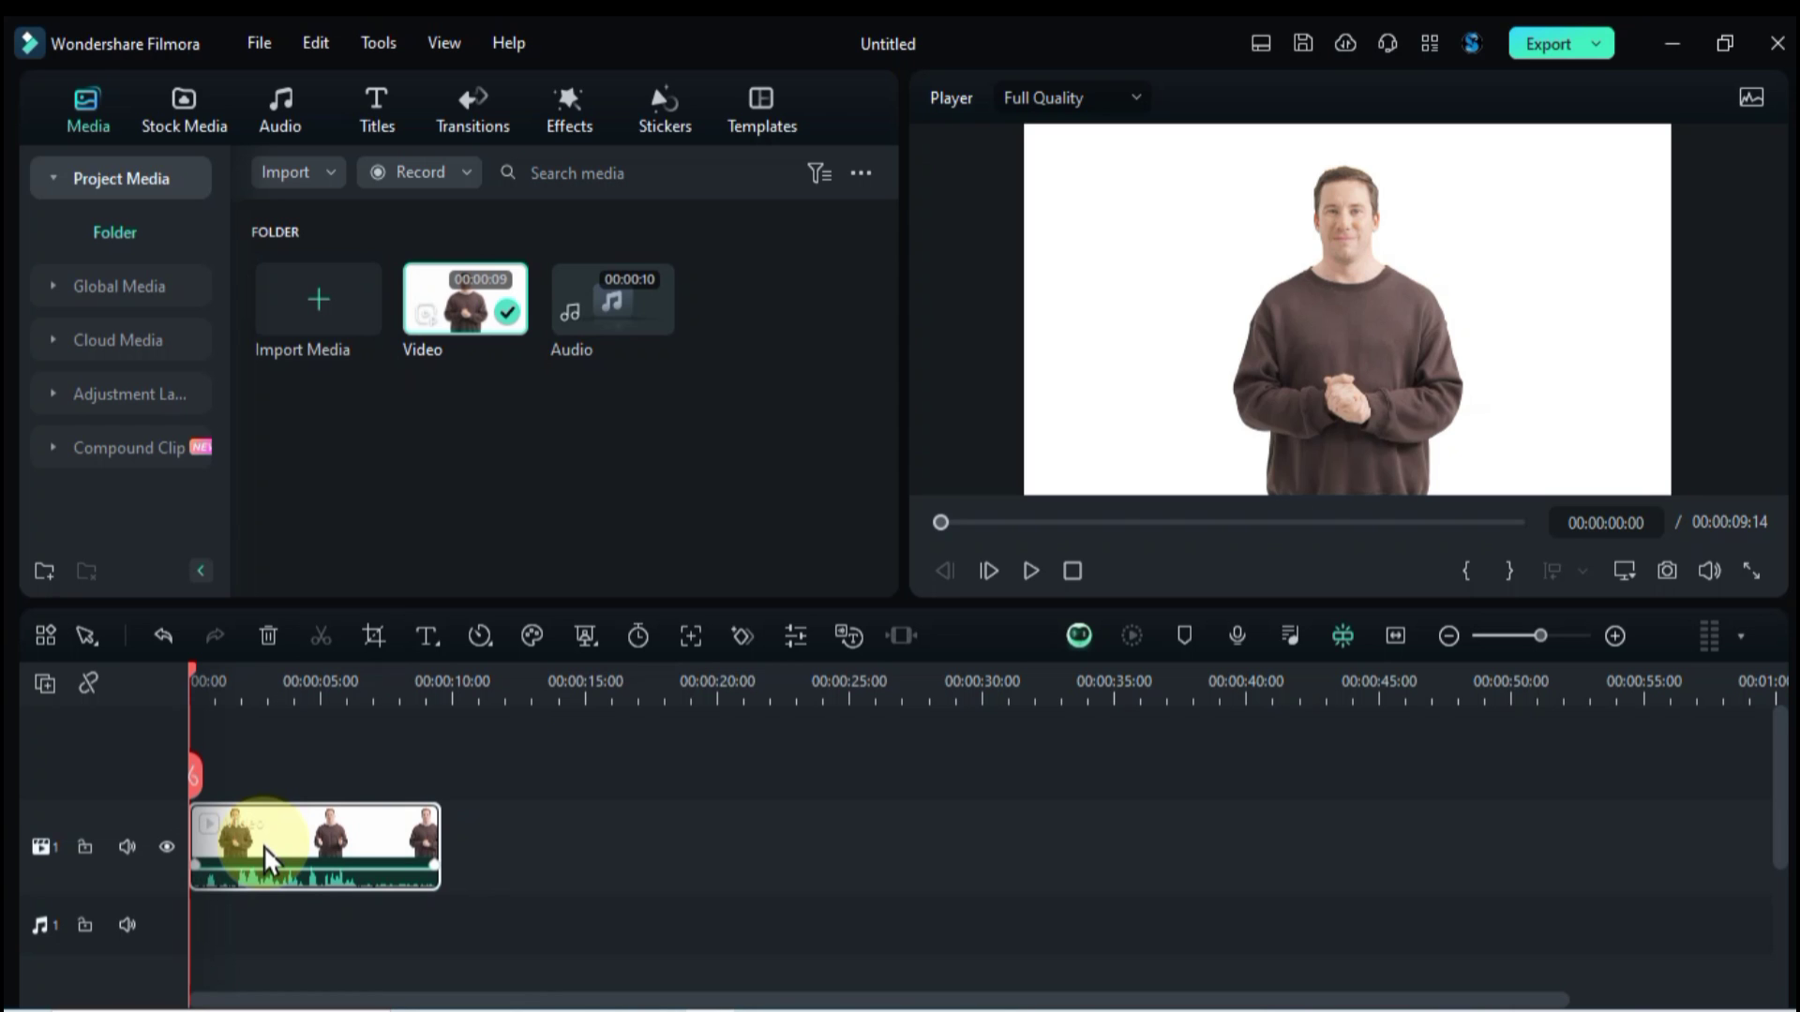
key("space")
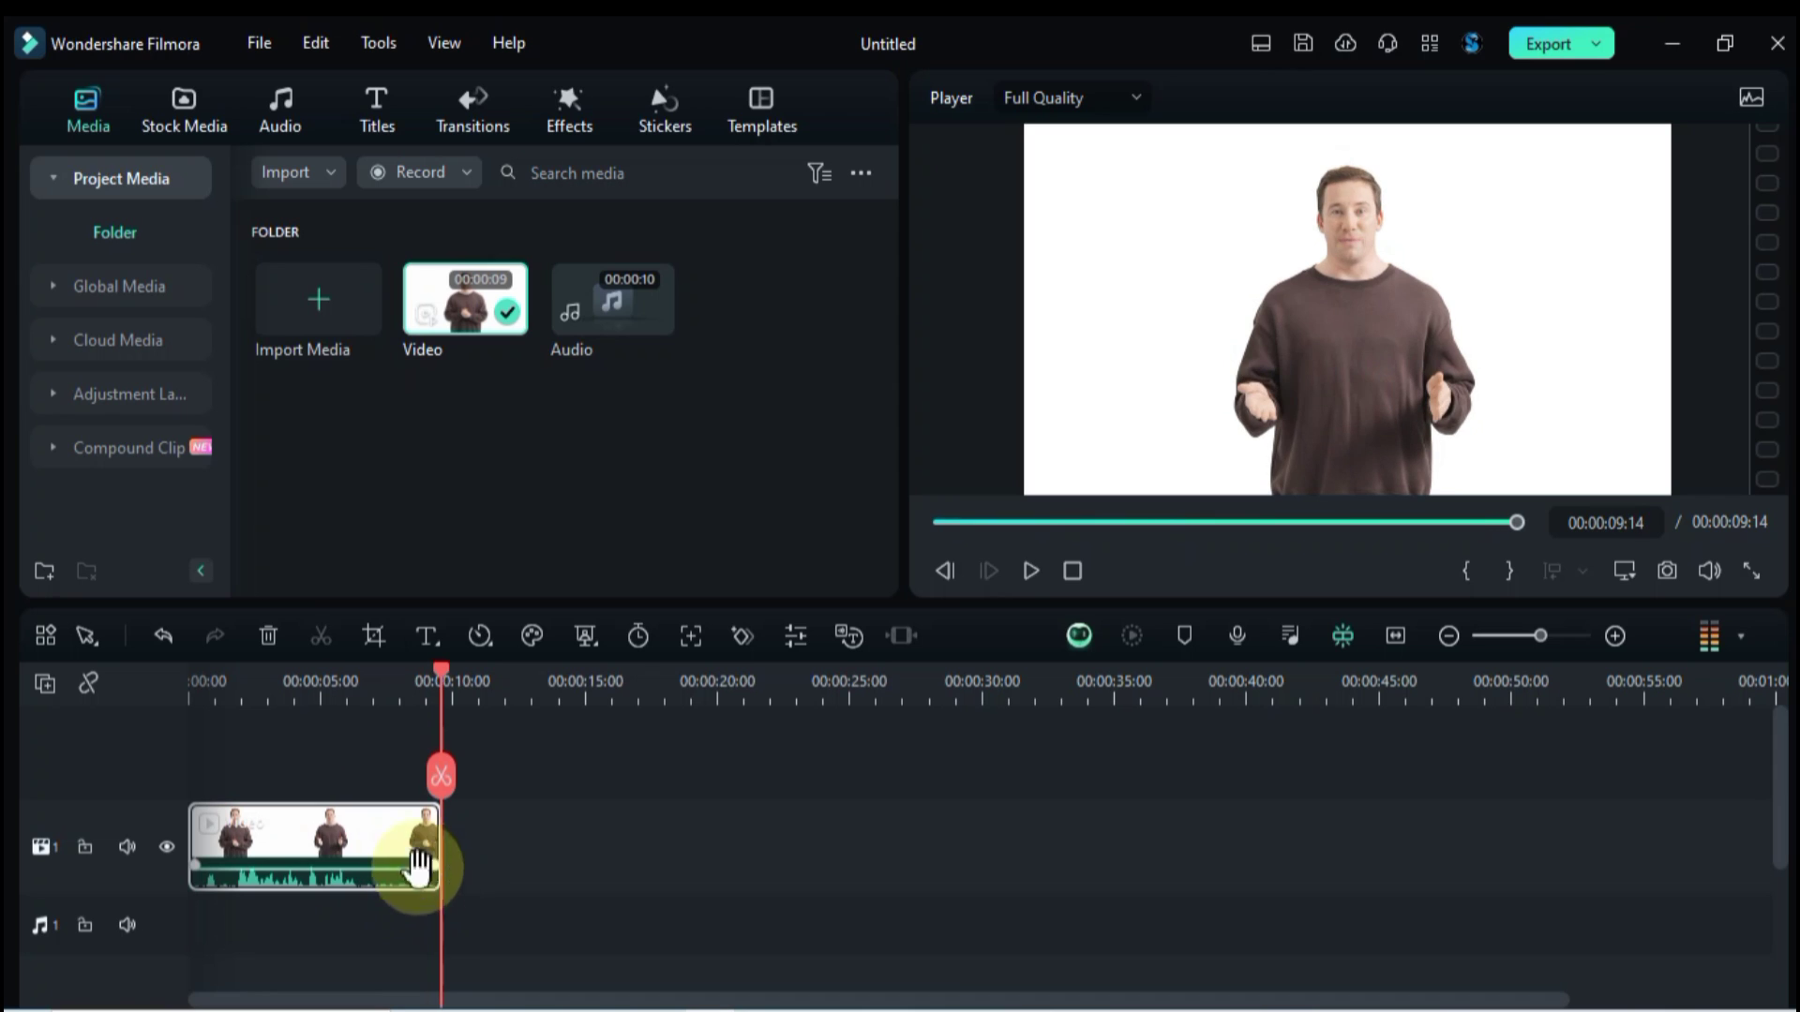
Step: Enable AI Speech Enhancement in the Video clip's Audio Denoise settings and preview the cleaned speech
double_click(357, 860)
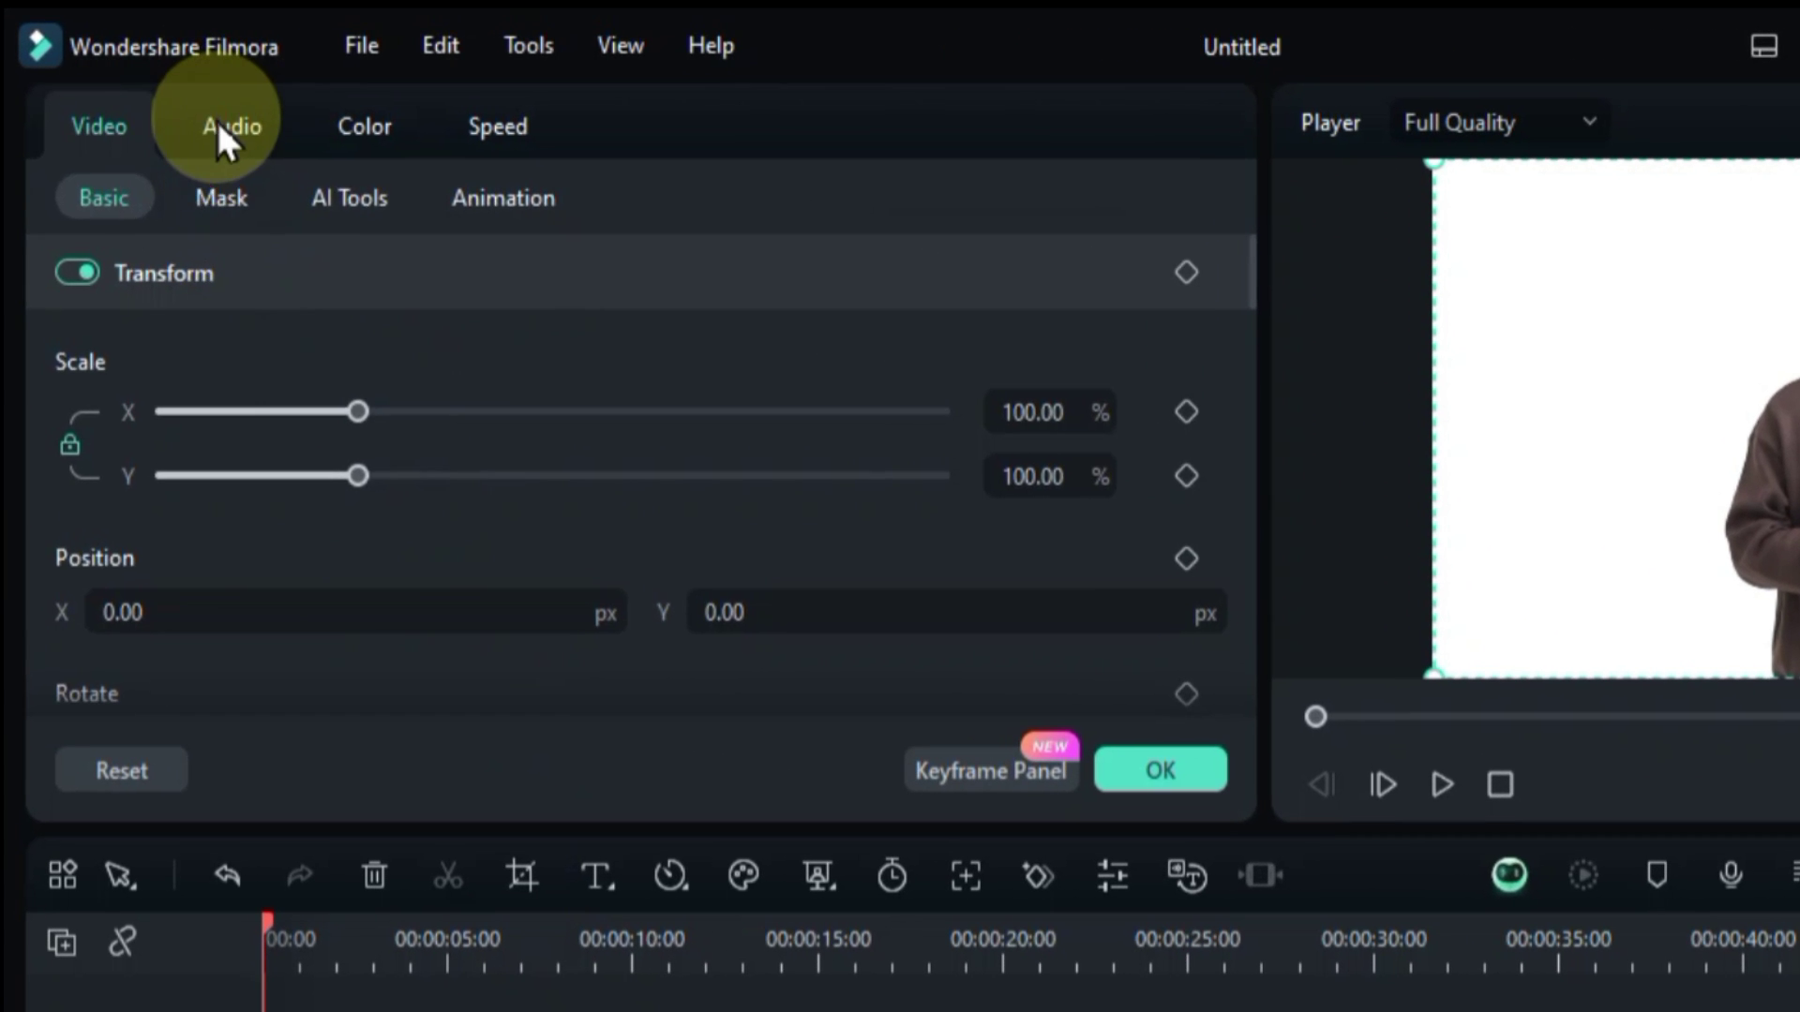
left_click(218, 131)
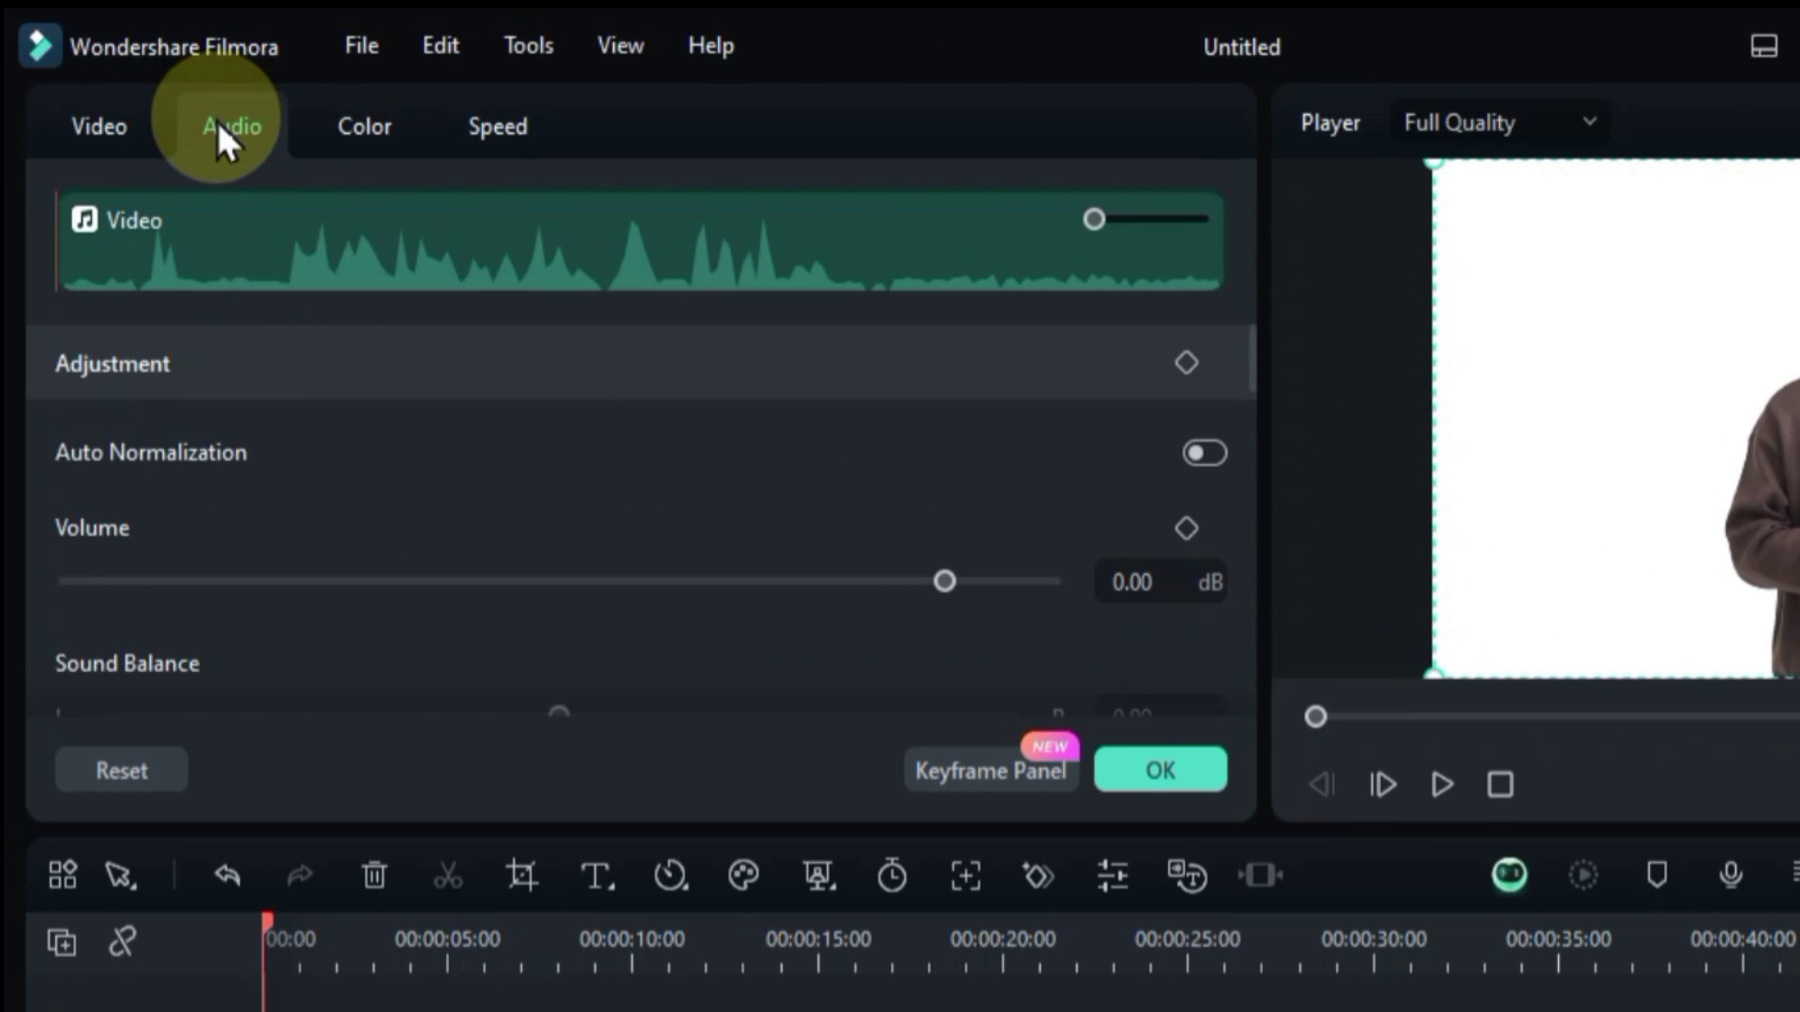
scroll(434, 486, "down", 6)
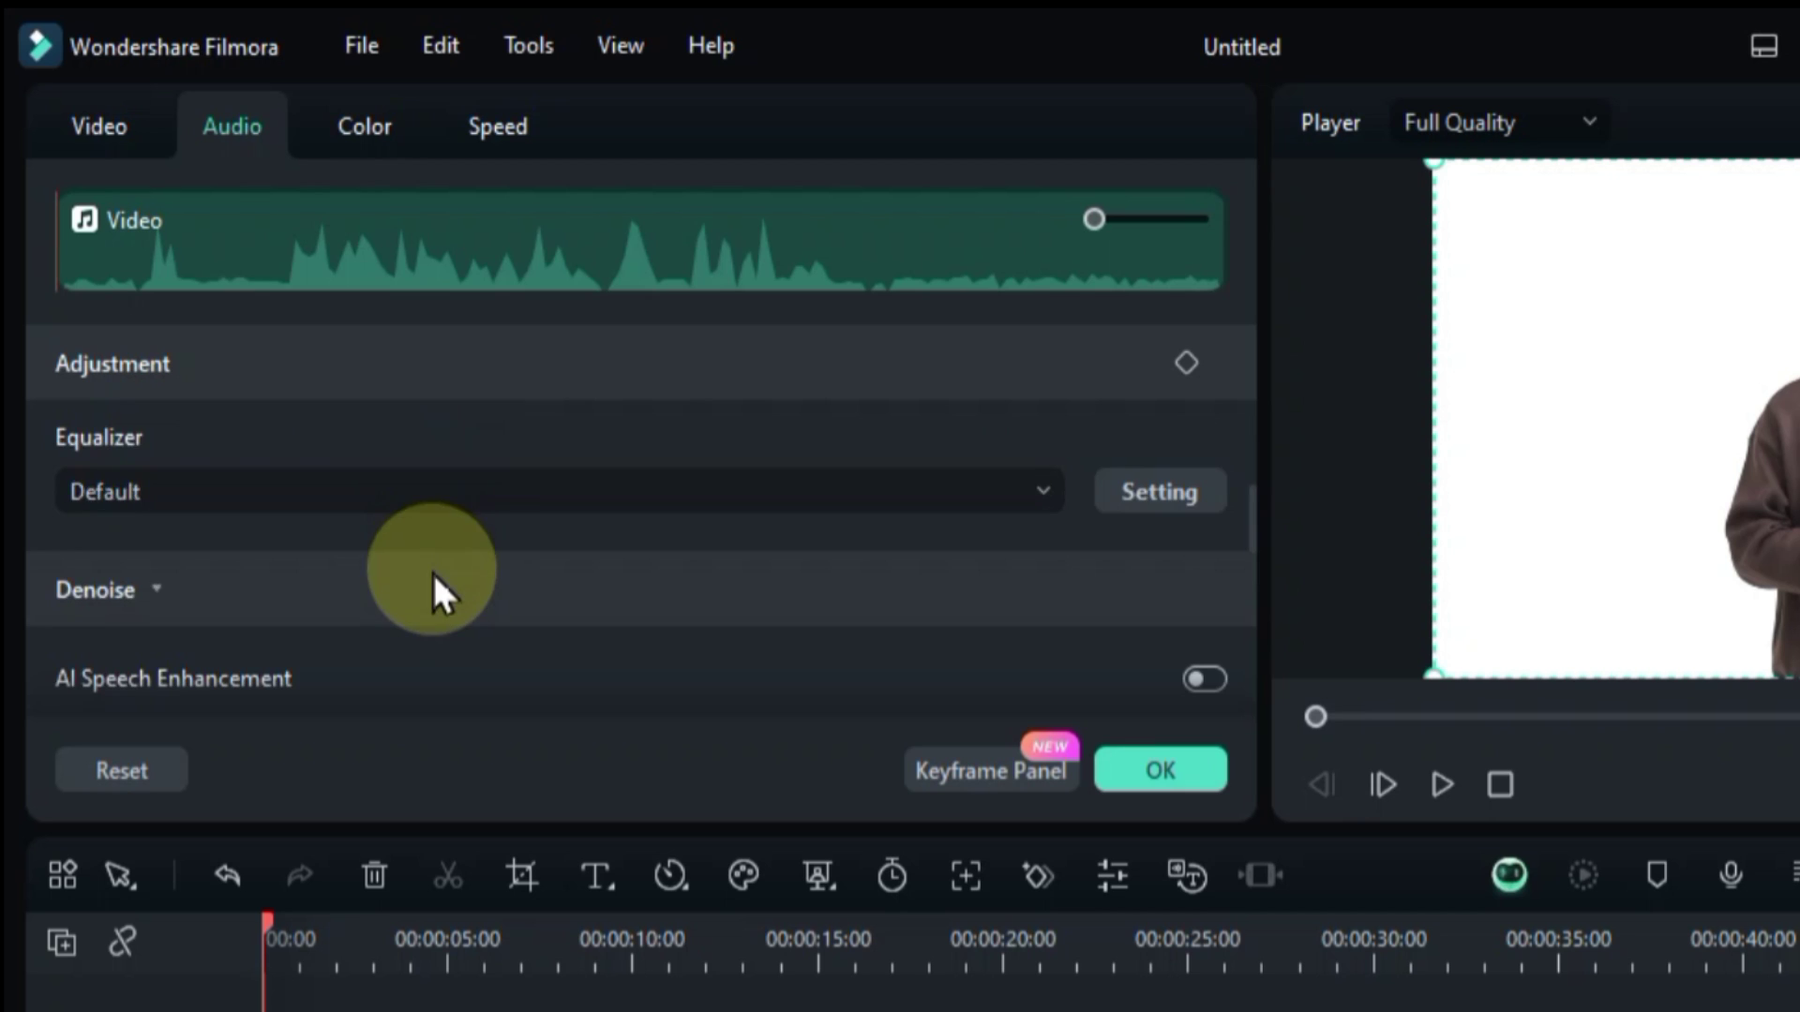
scroll(433, 574, "down", 2)
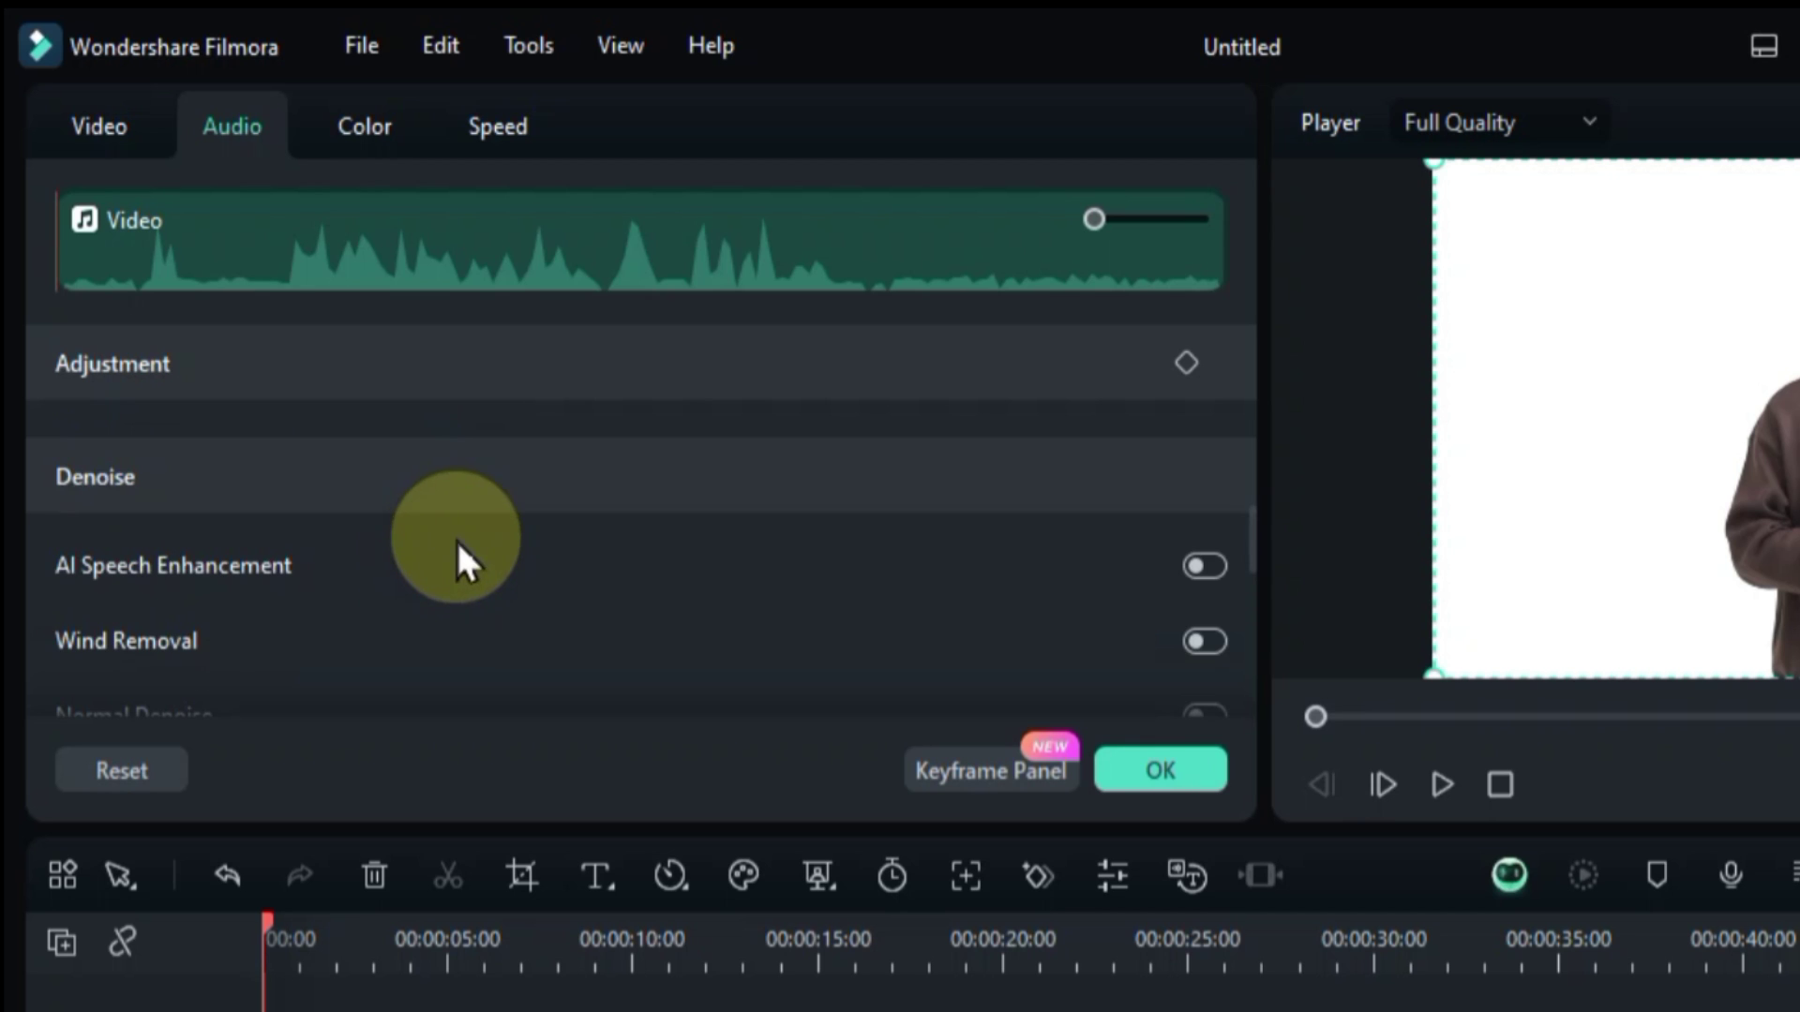
scroll(785, 563, "down", 2)
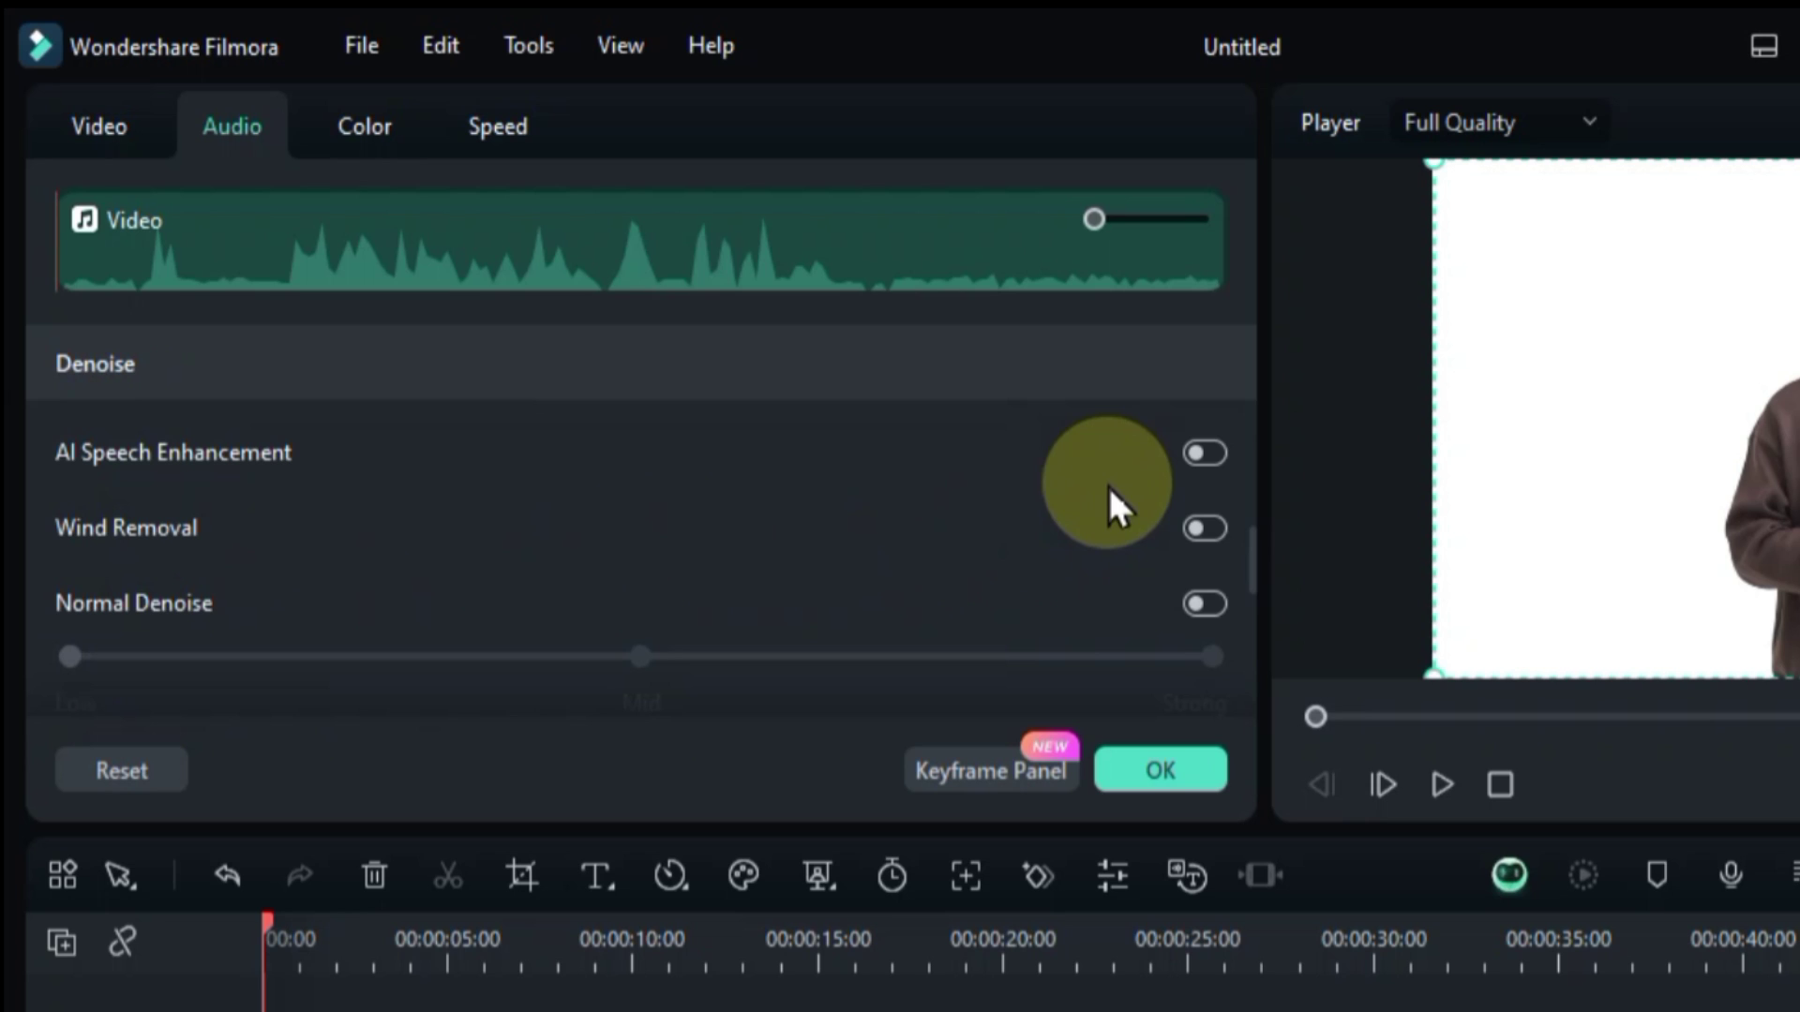
left_click(1204, 454)
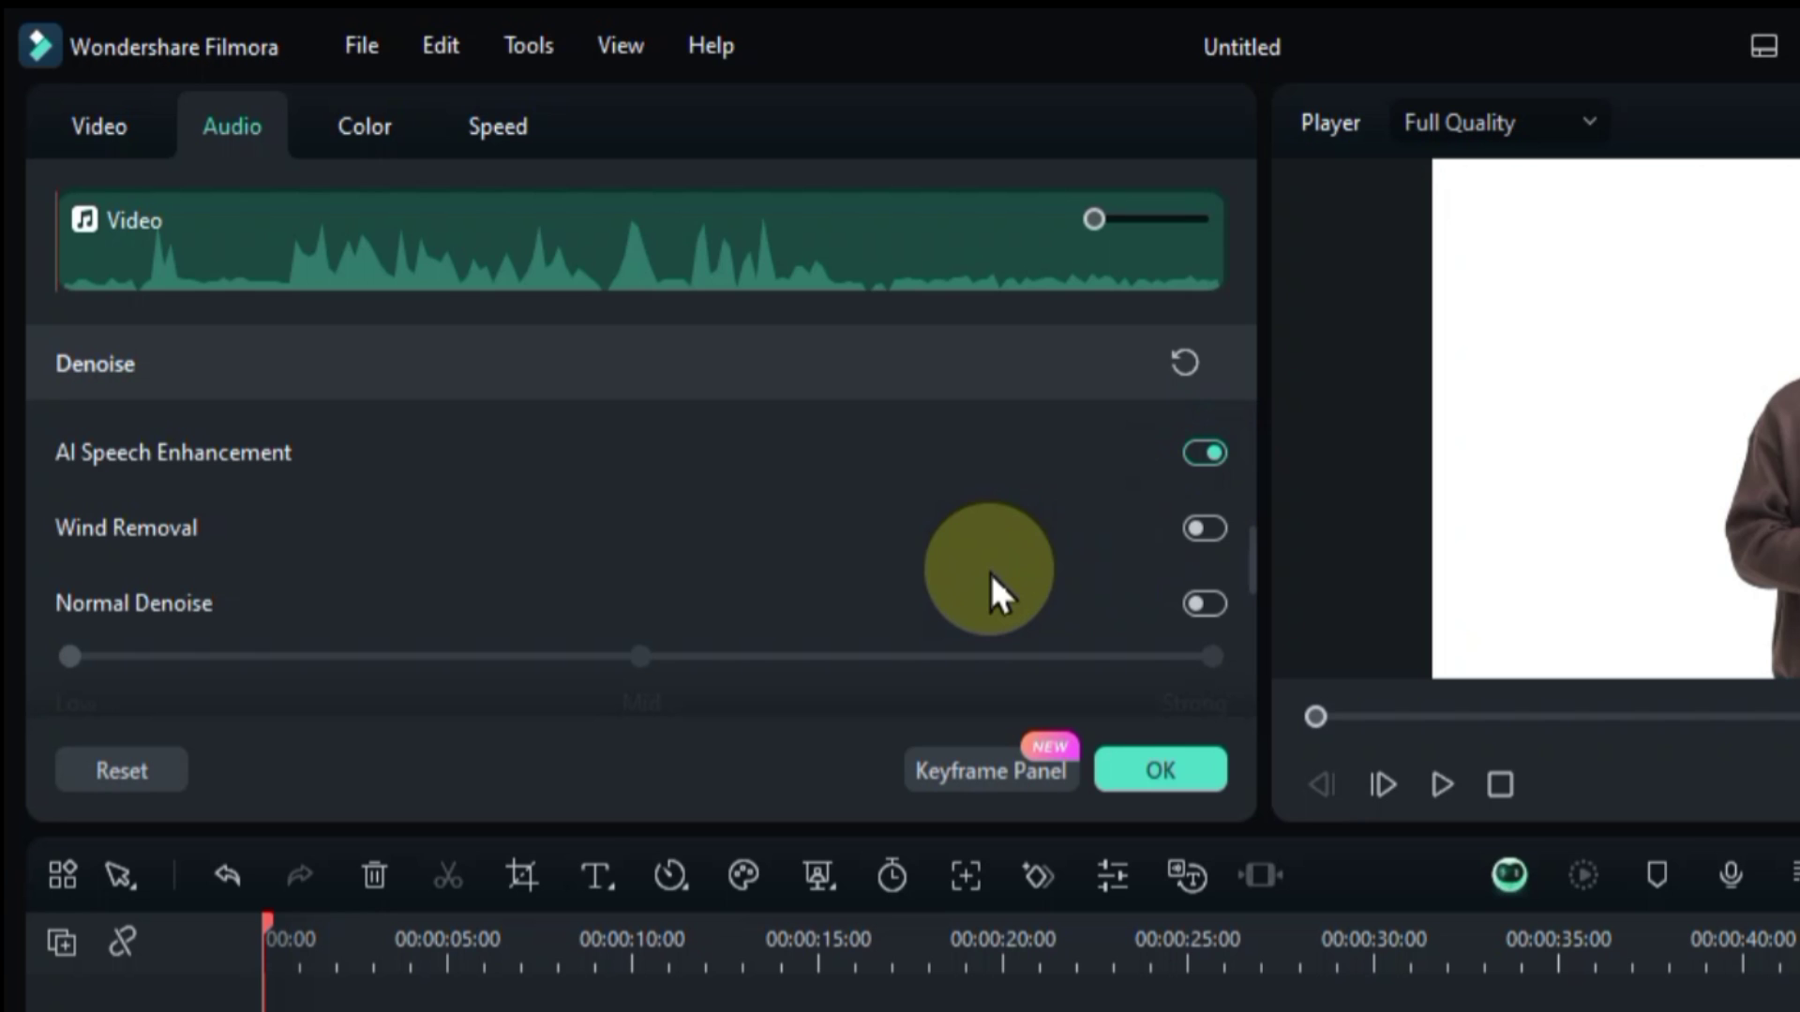
key("space")
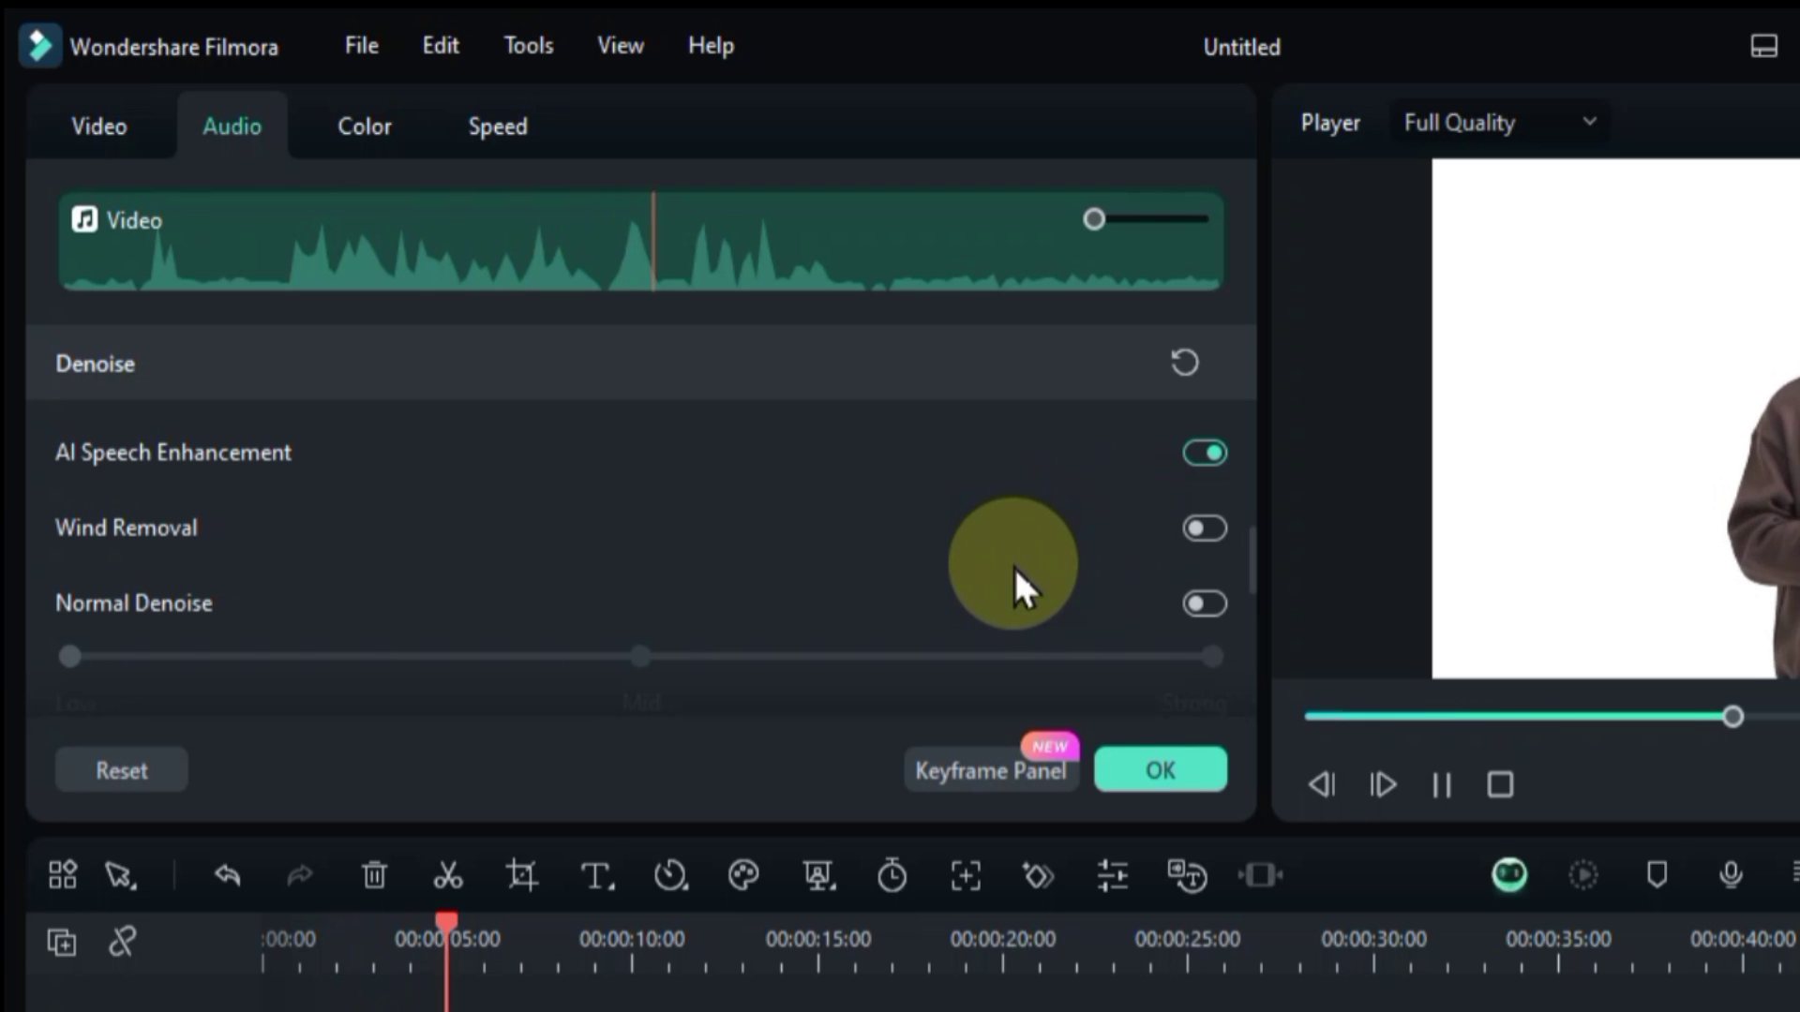
Step: Turn on Normal Denoise at Mid strength and Wind Removal
left_click(1204, 603)
scroll(626, 549, "down", 1)
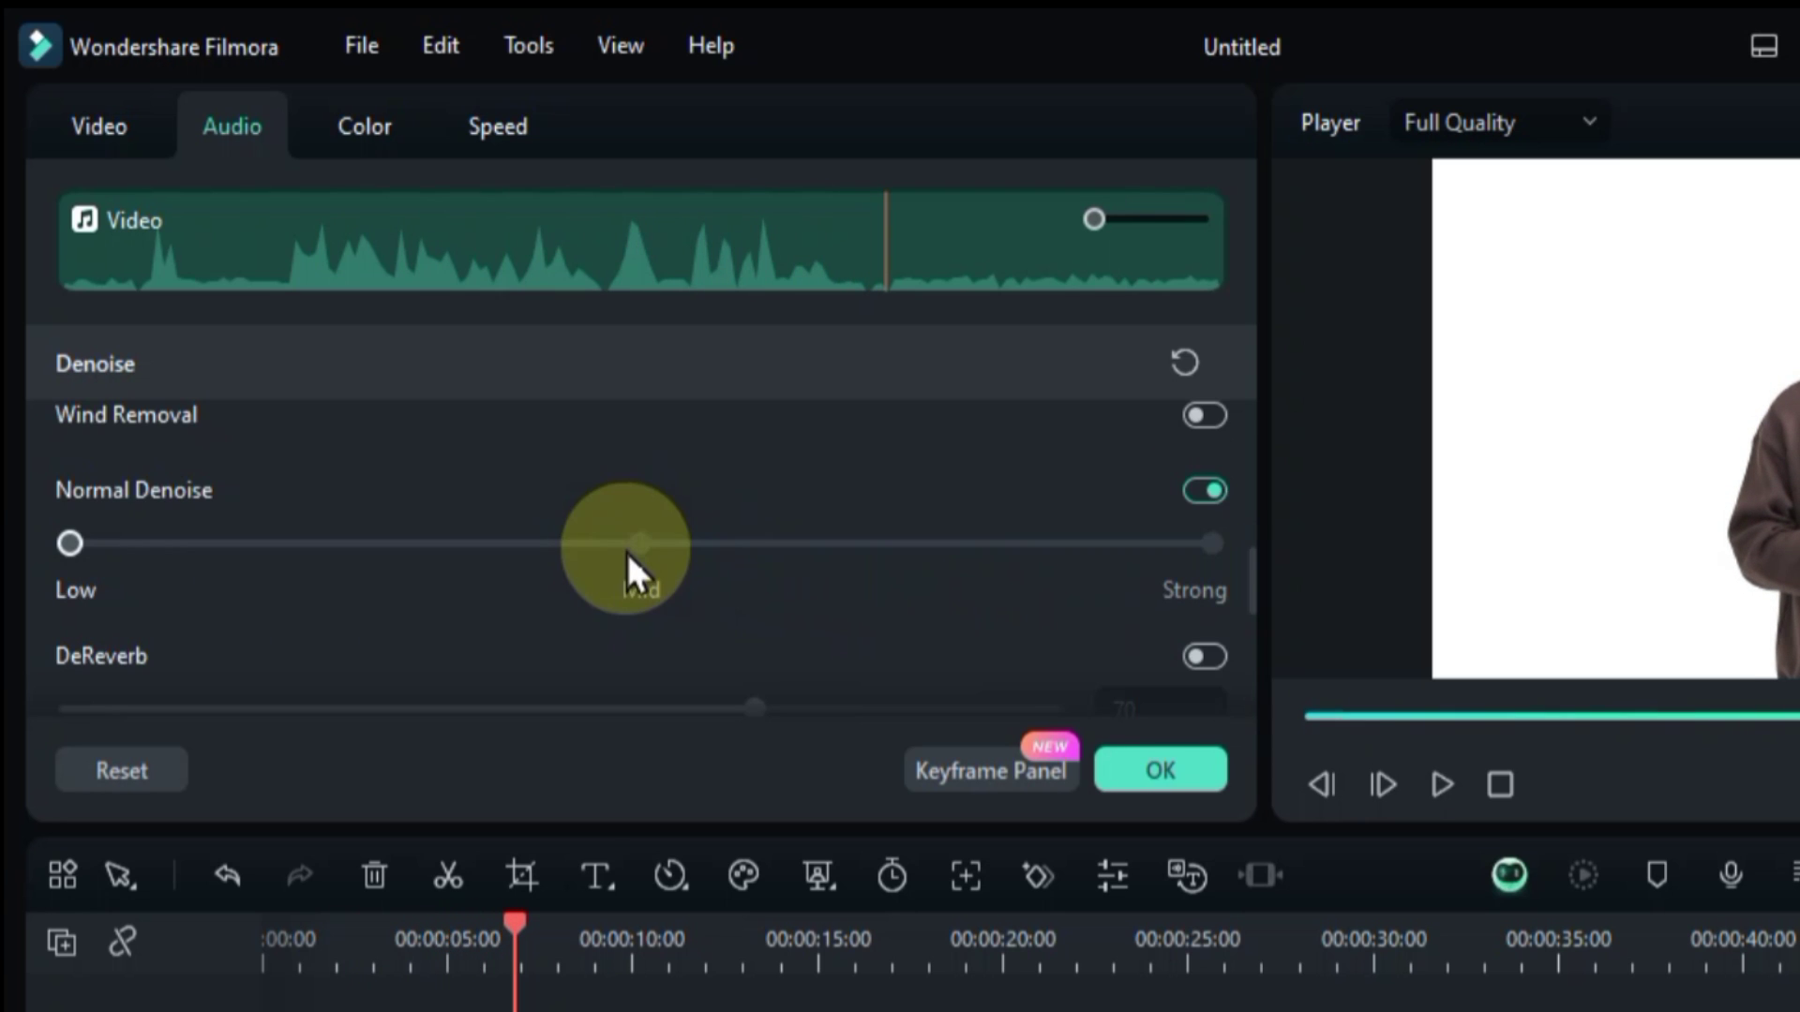
left_click(629, 549)
scroll(1112, 480, "up", 1)
left_click(1217, 527)
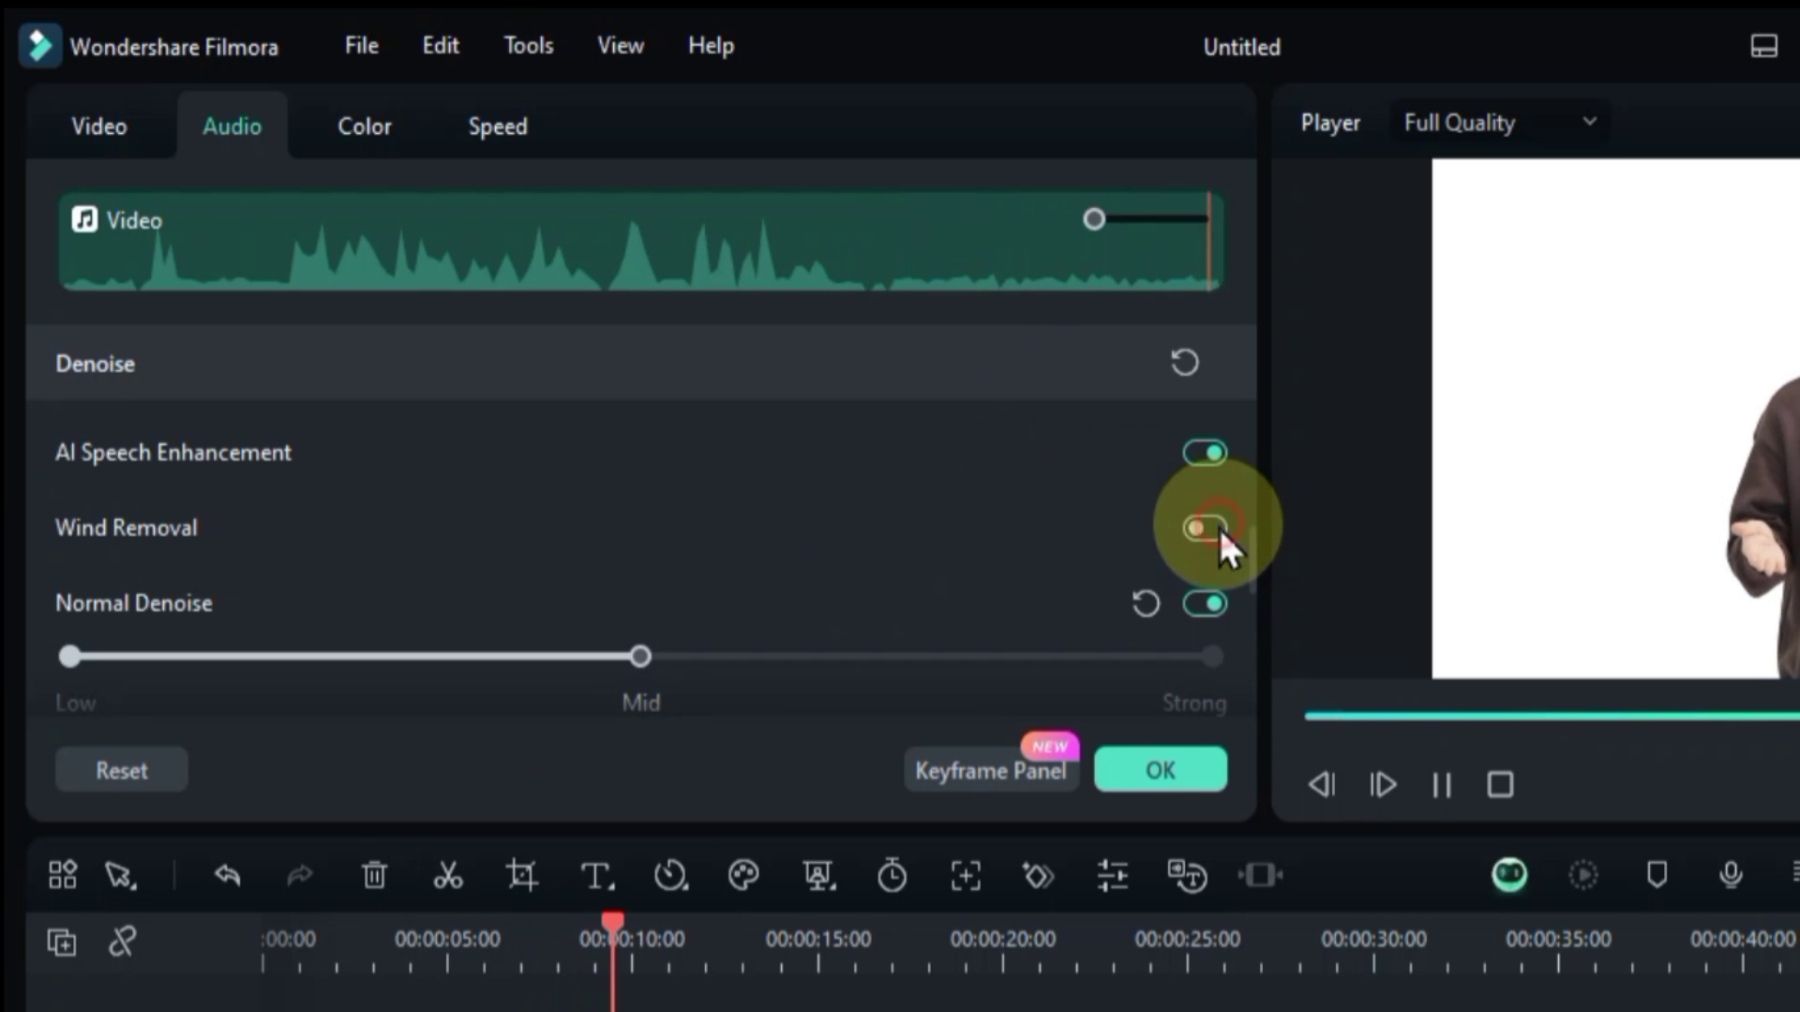
Step: Turn on DeReverb at 70 and Hum Removal at -28 dB
scroll(876, 497, "down", 2)
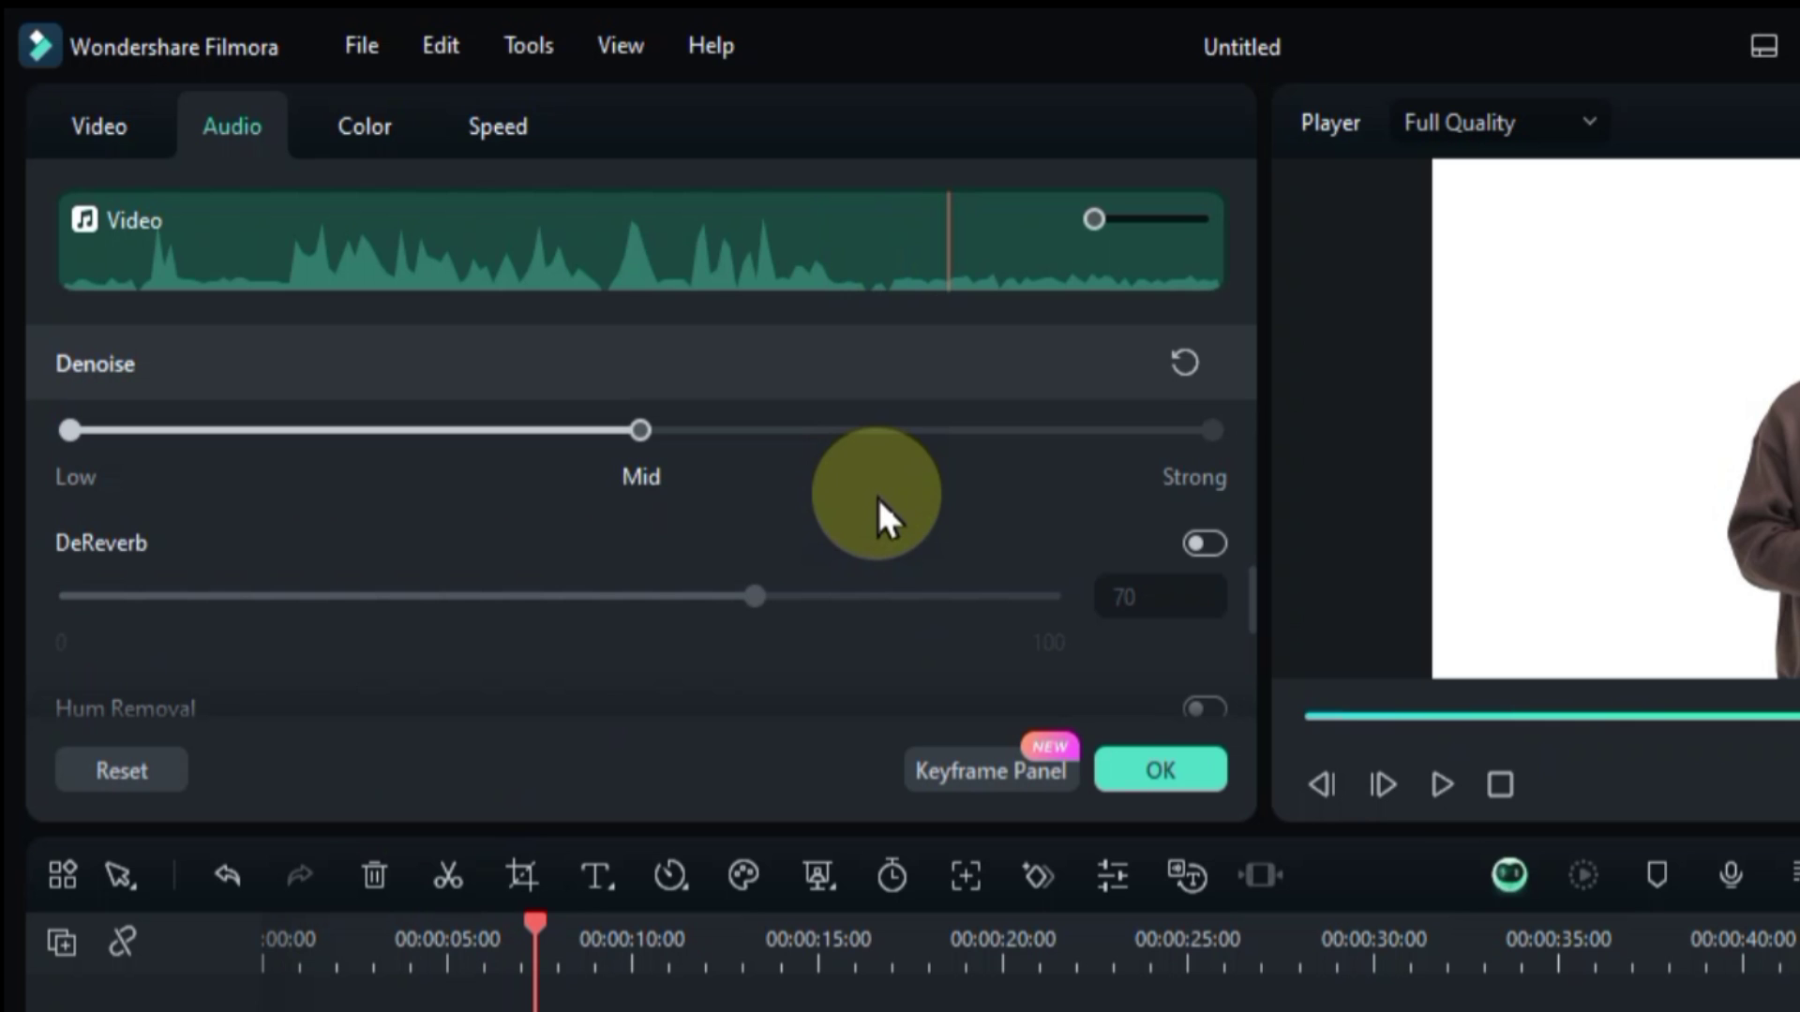
left_click(1211, 544)
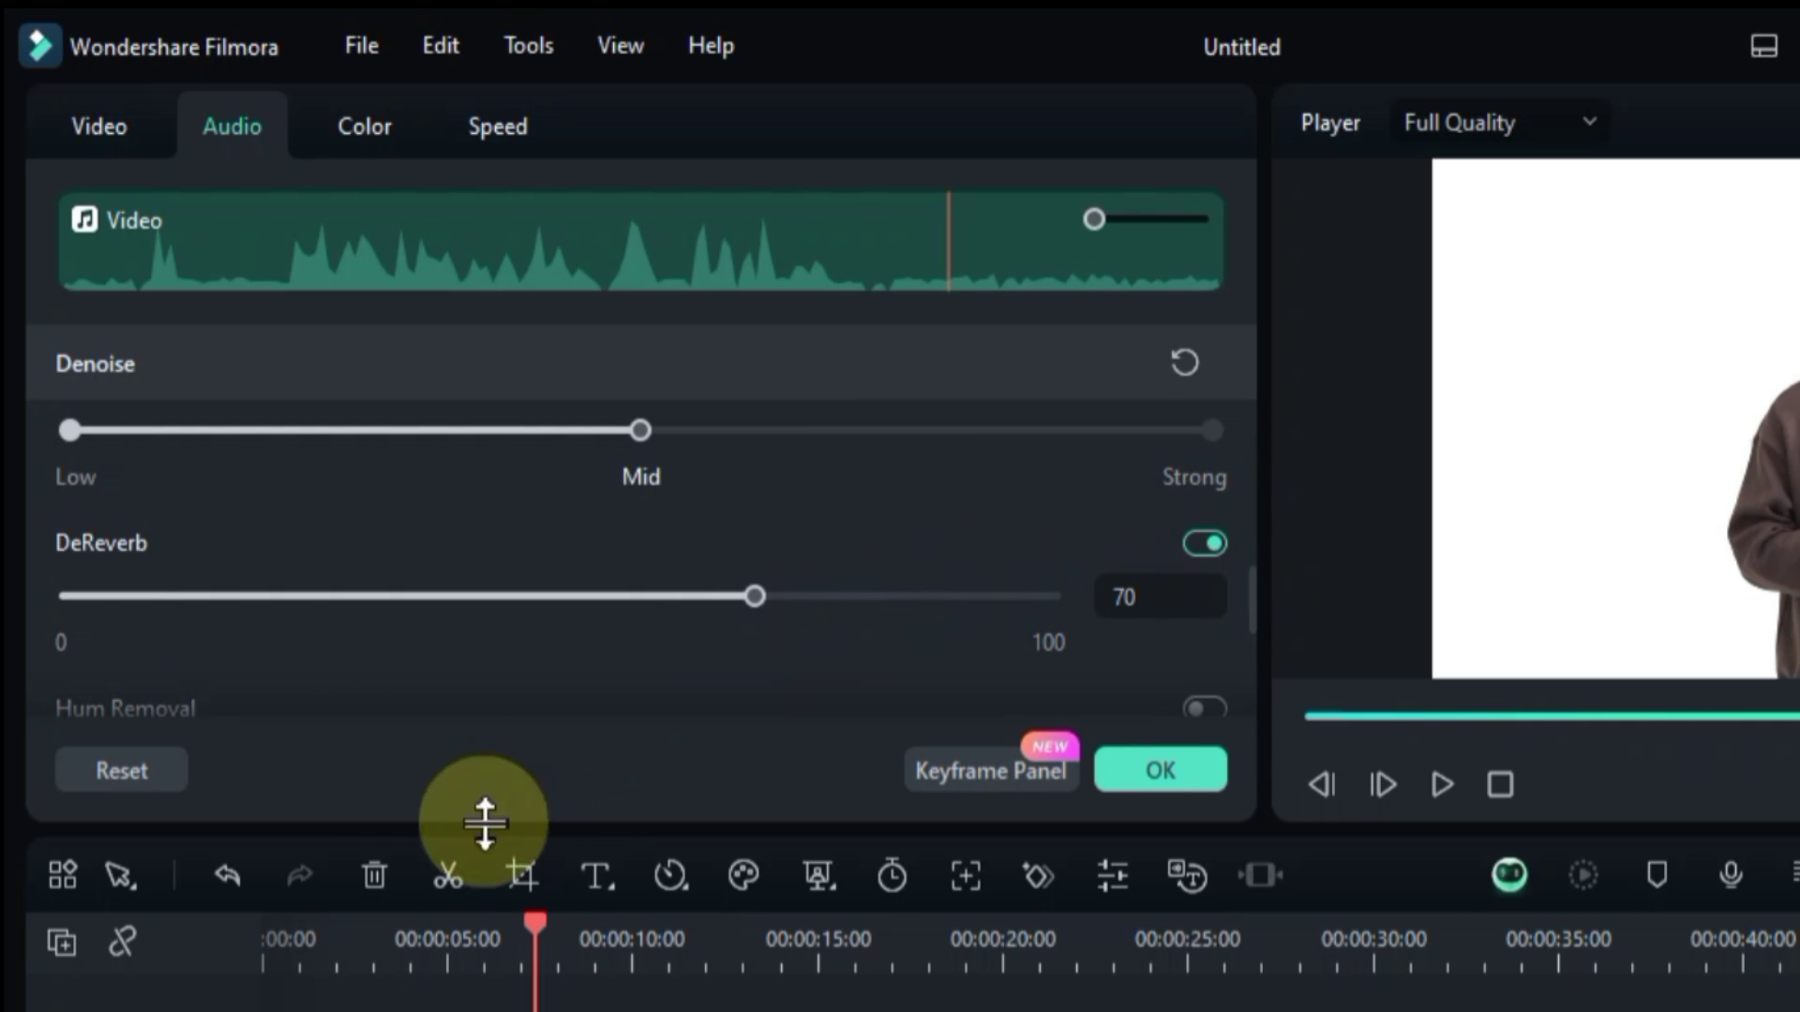
scroll(735, 575, "down", 1)
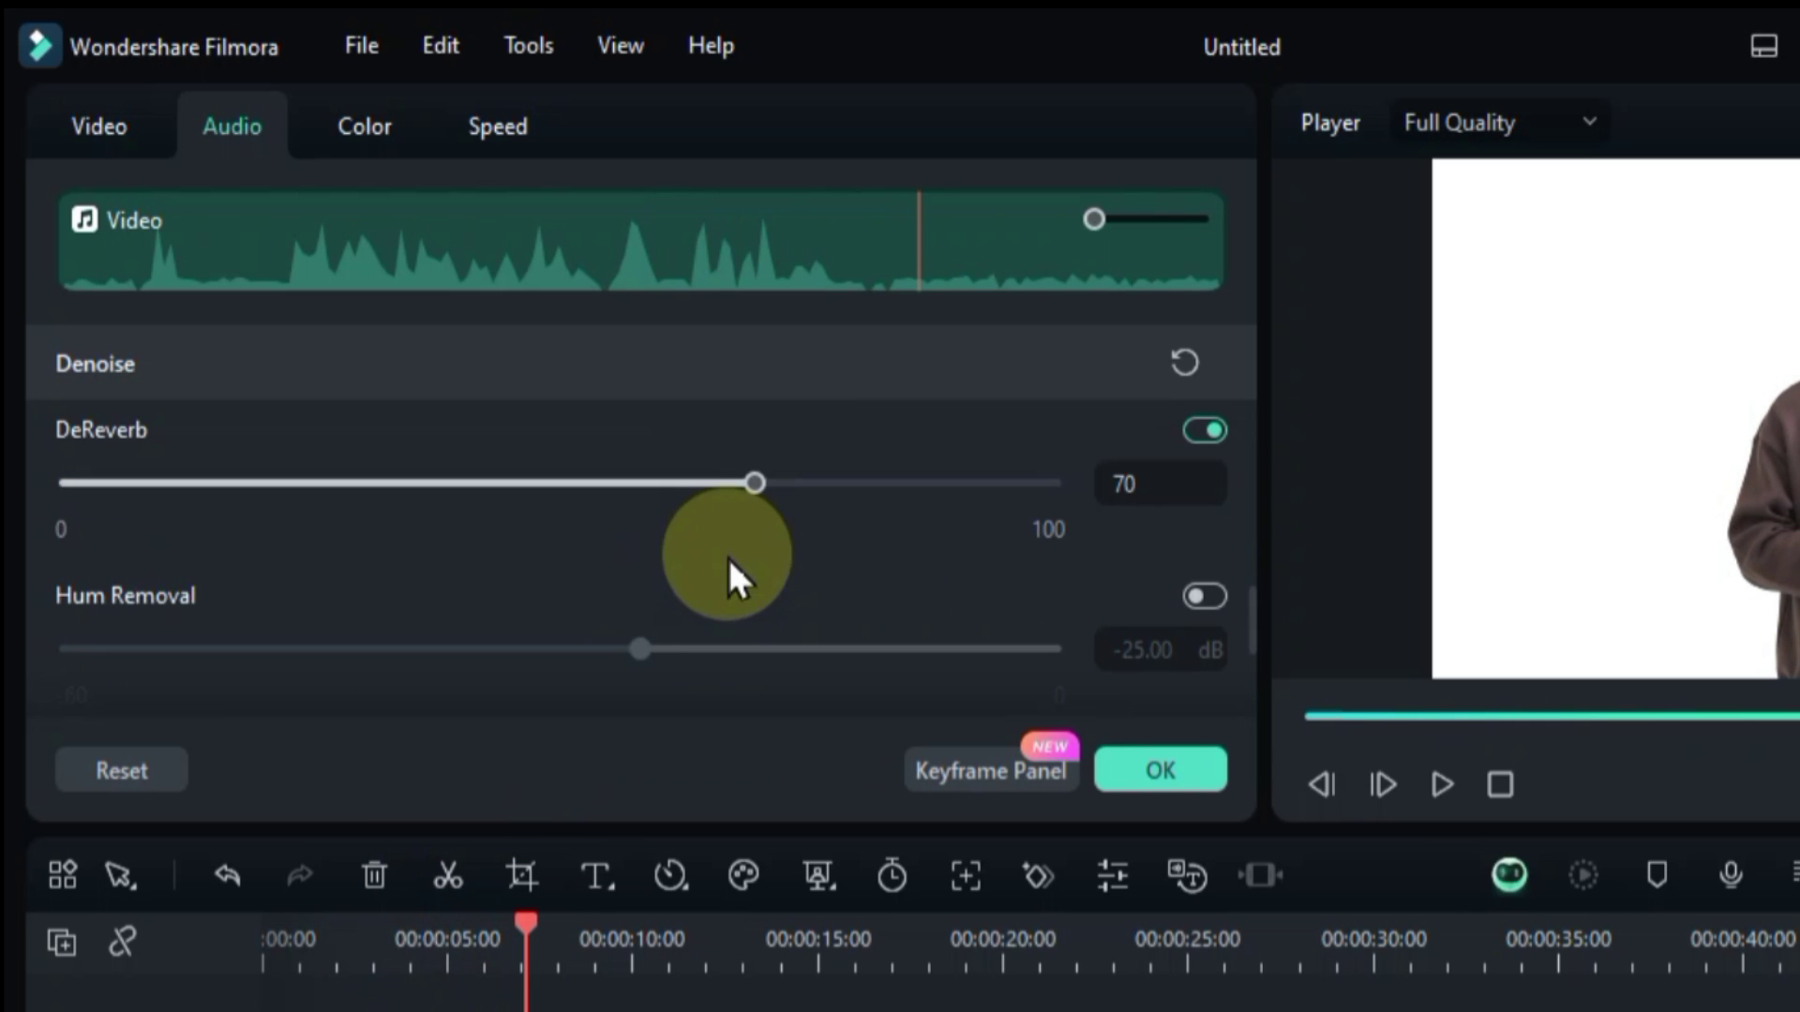
left_click(1209, 597)
left_click_drag(641, 649, 591, 649)
Step: Turn on Hiss Removal with Denoise Level 2.00 and rewind the play position
scroll(939, 571, "down", 2)
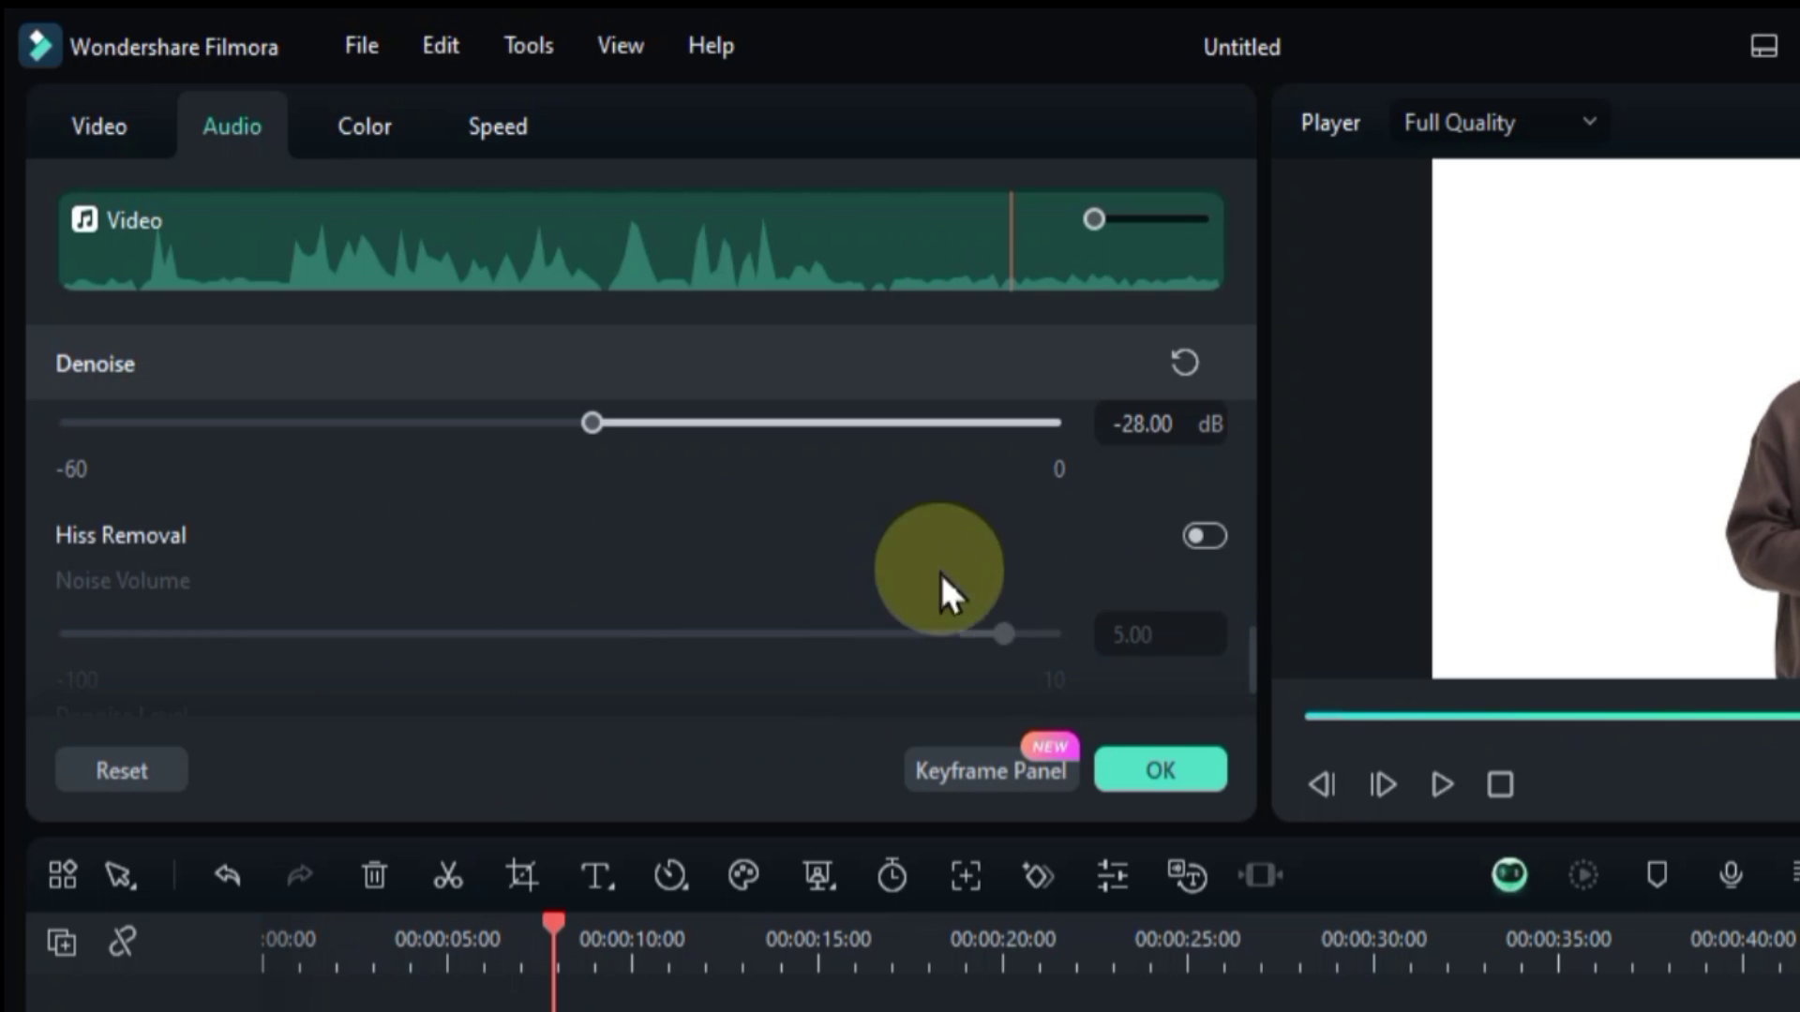
left_click(1209, 537)
scroll(551, 637, "down", 2)
left_click_drag(463, 647, 911, 651)
left_click(375, 953)
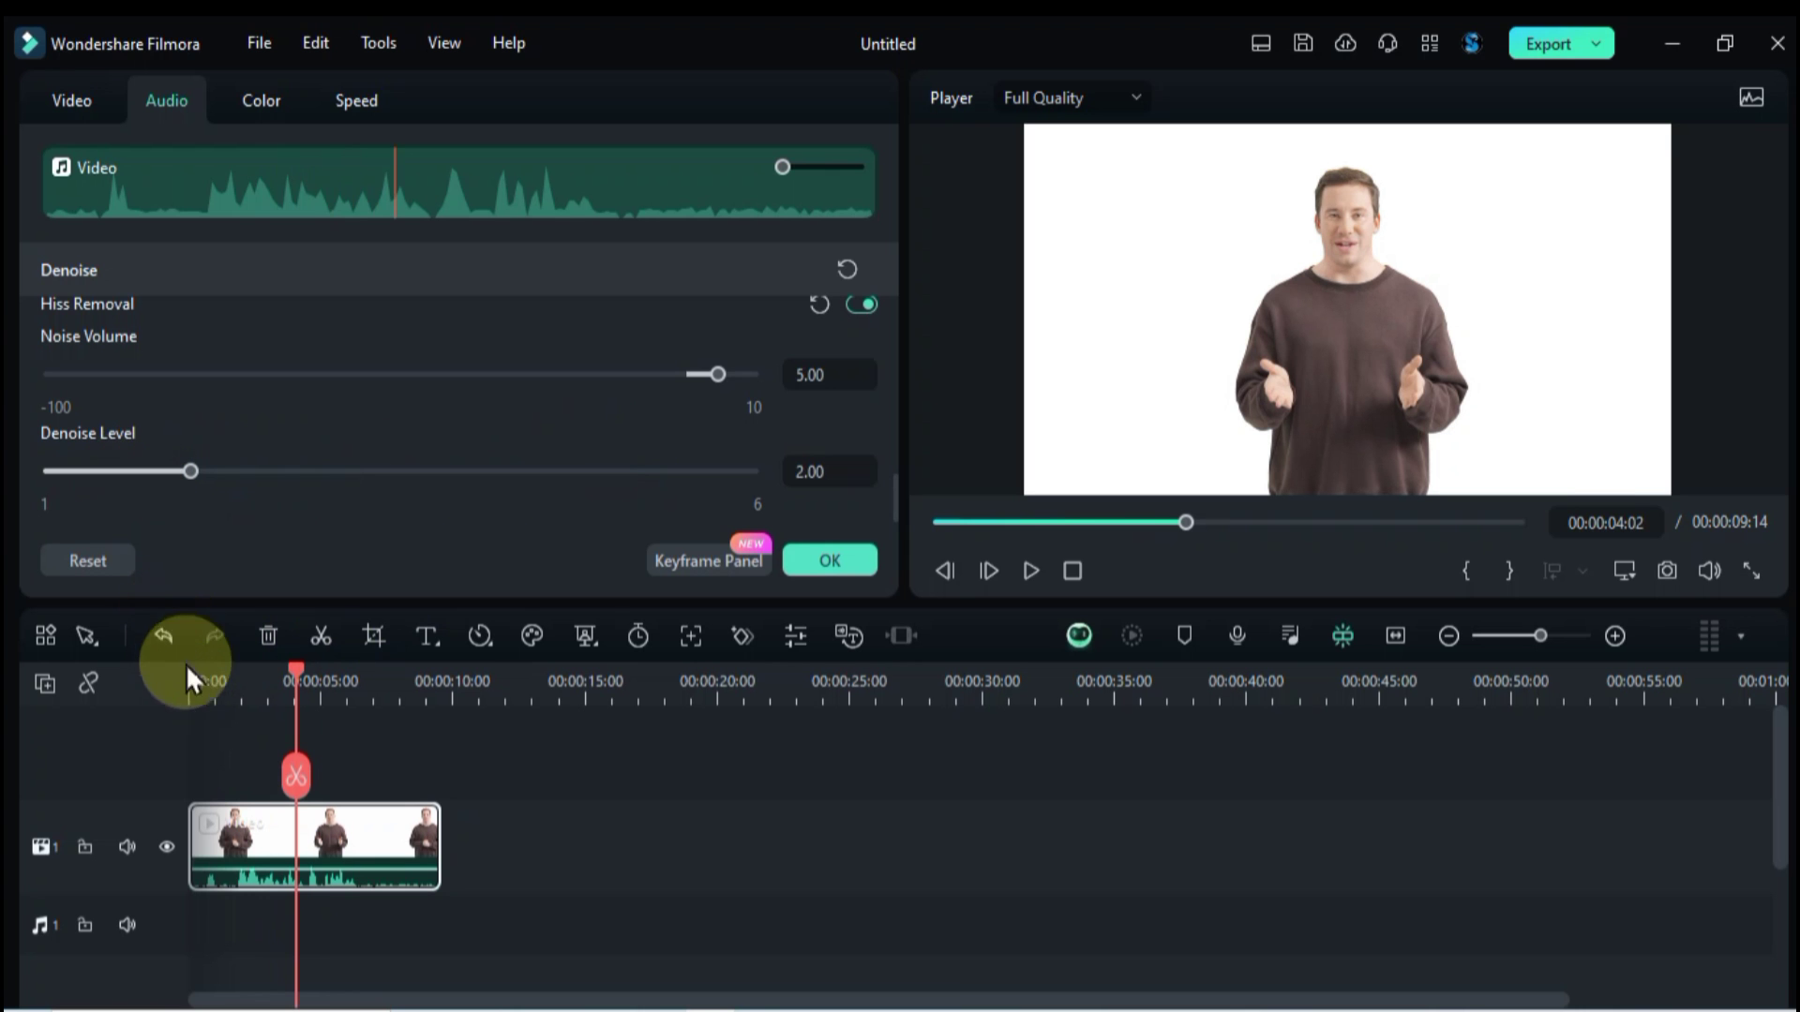
Step: Replay the clip to check the denoised audio, then confirm the settings with OK
left_click(230, 681)
key("space")
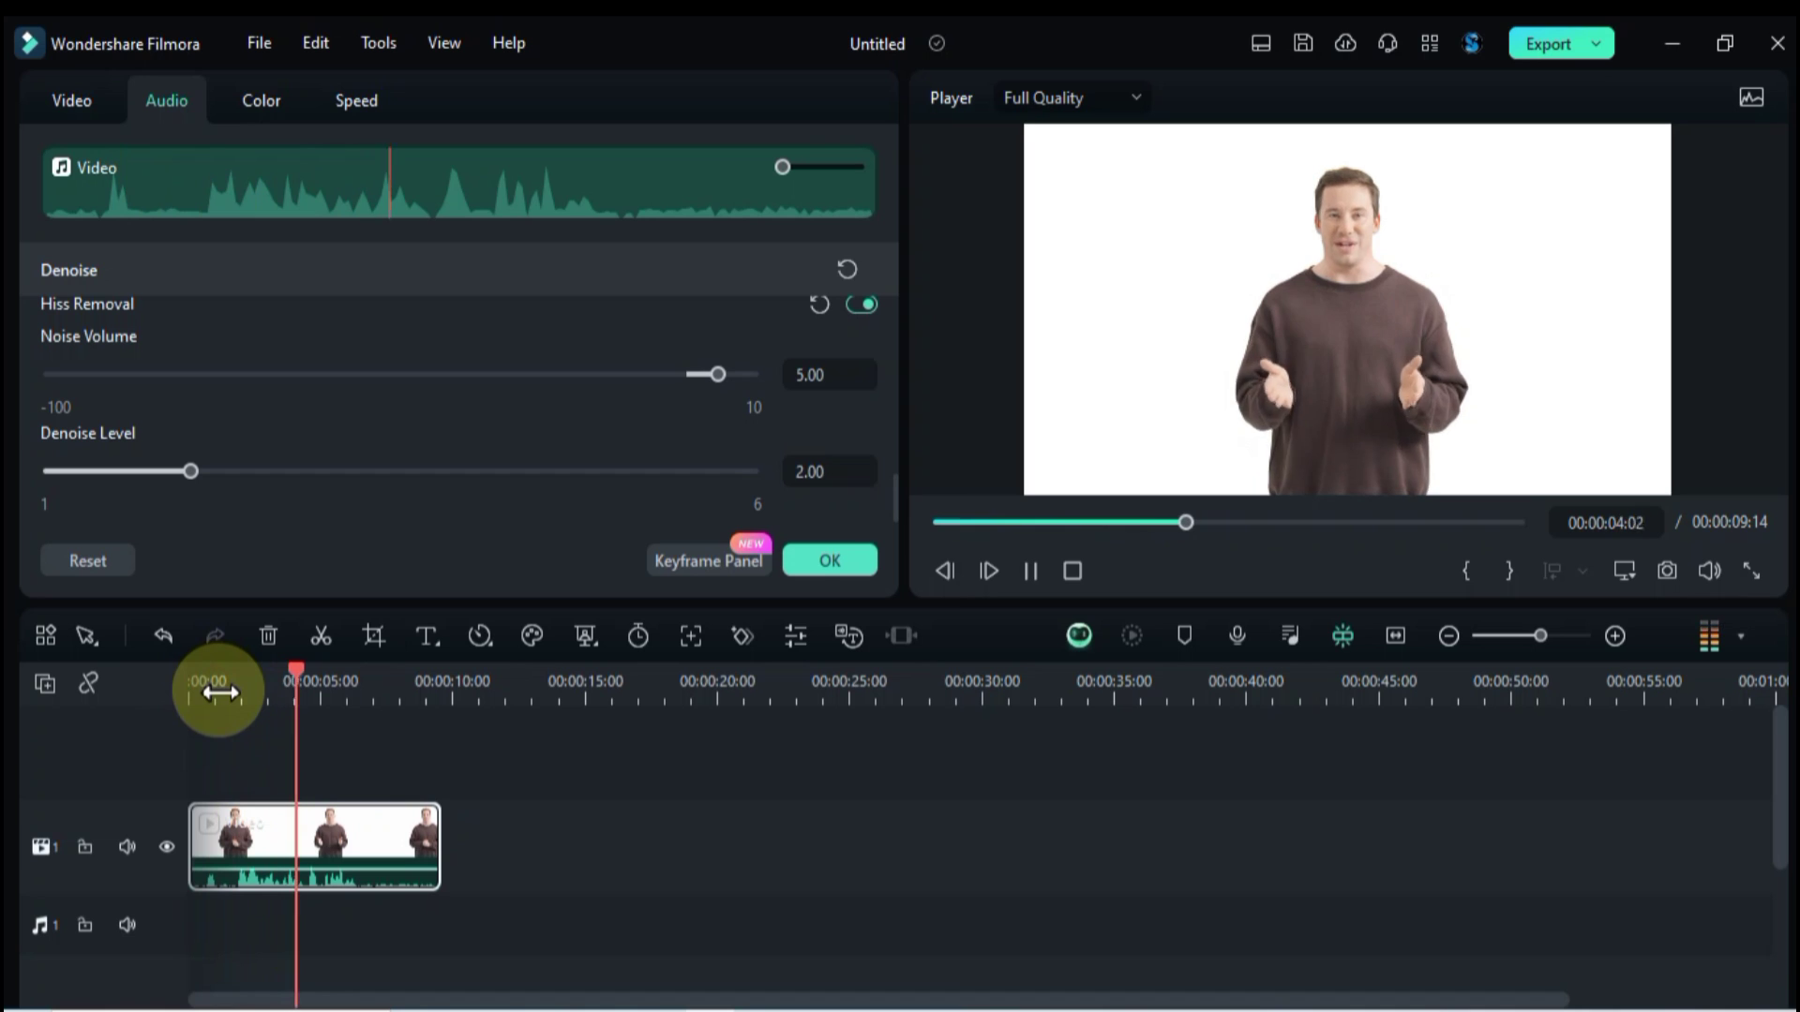
key("space")
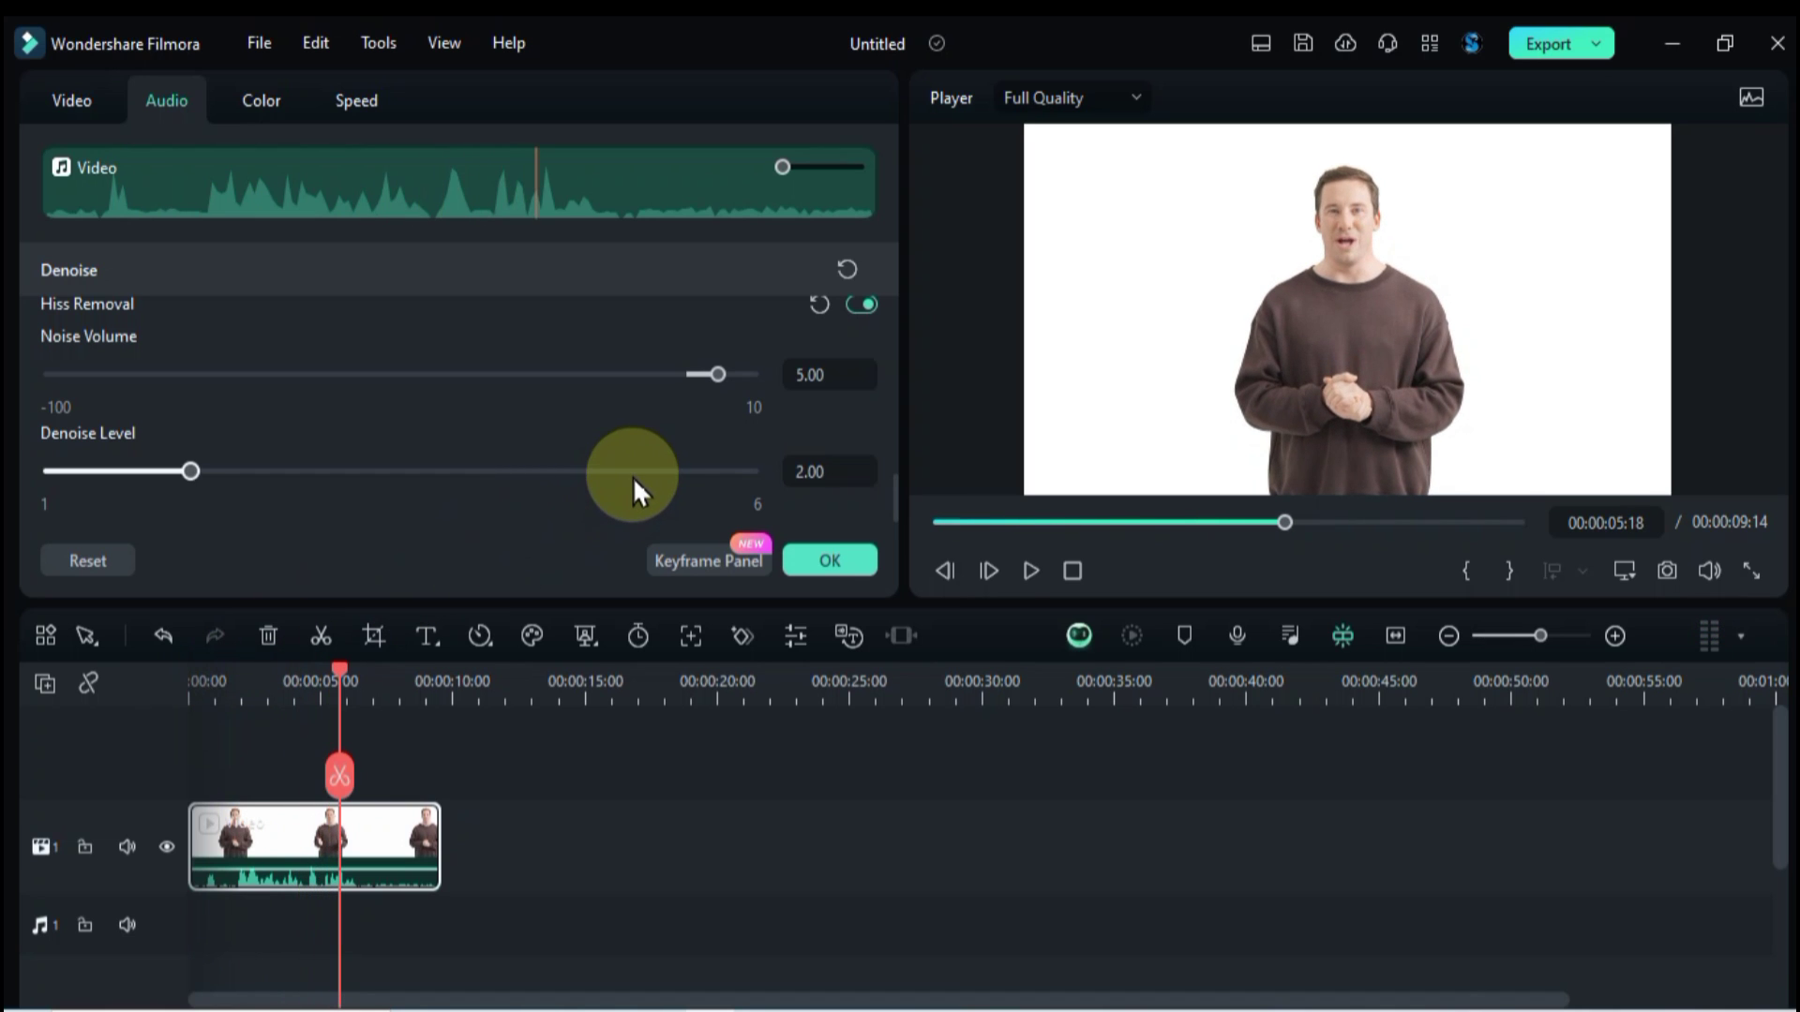
scroll(633, 476, "up", 5)
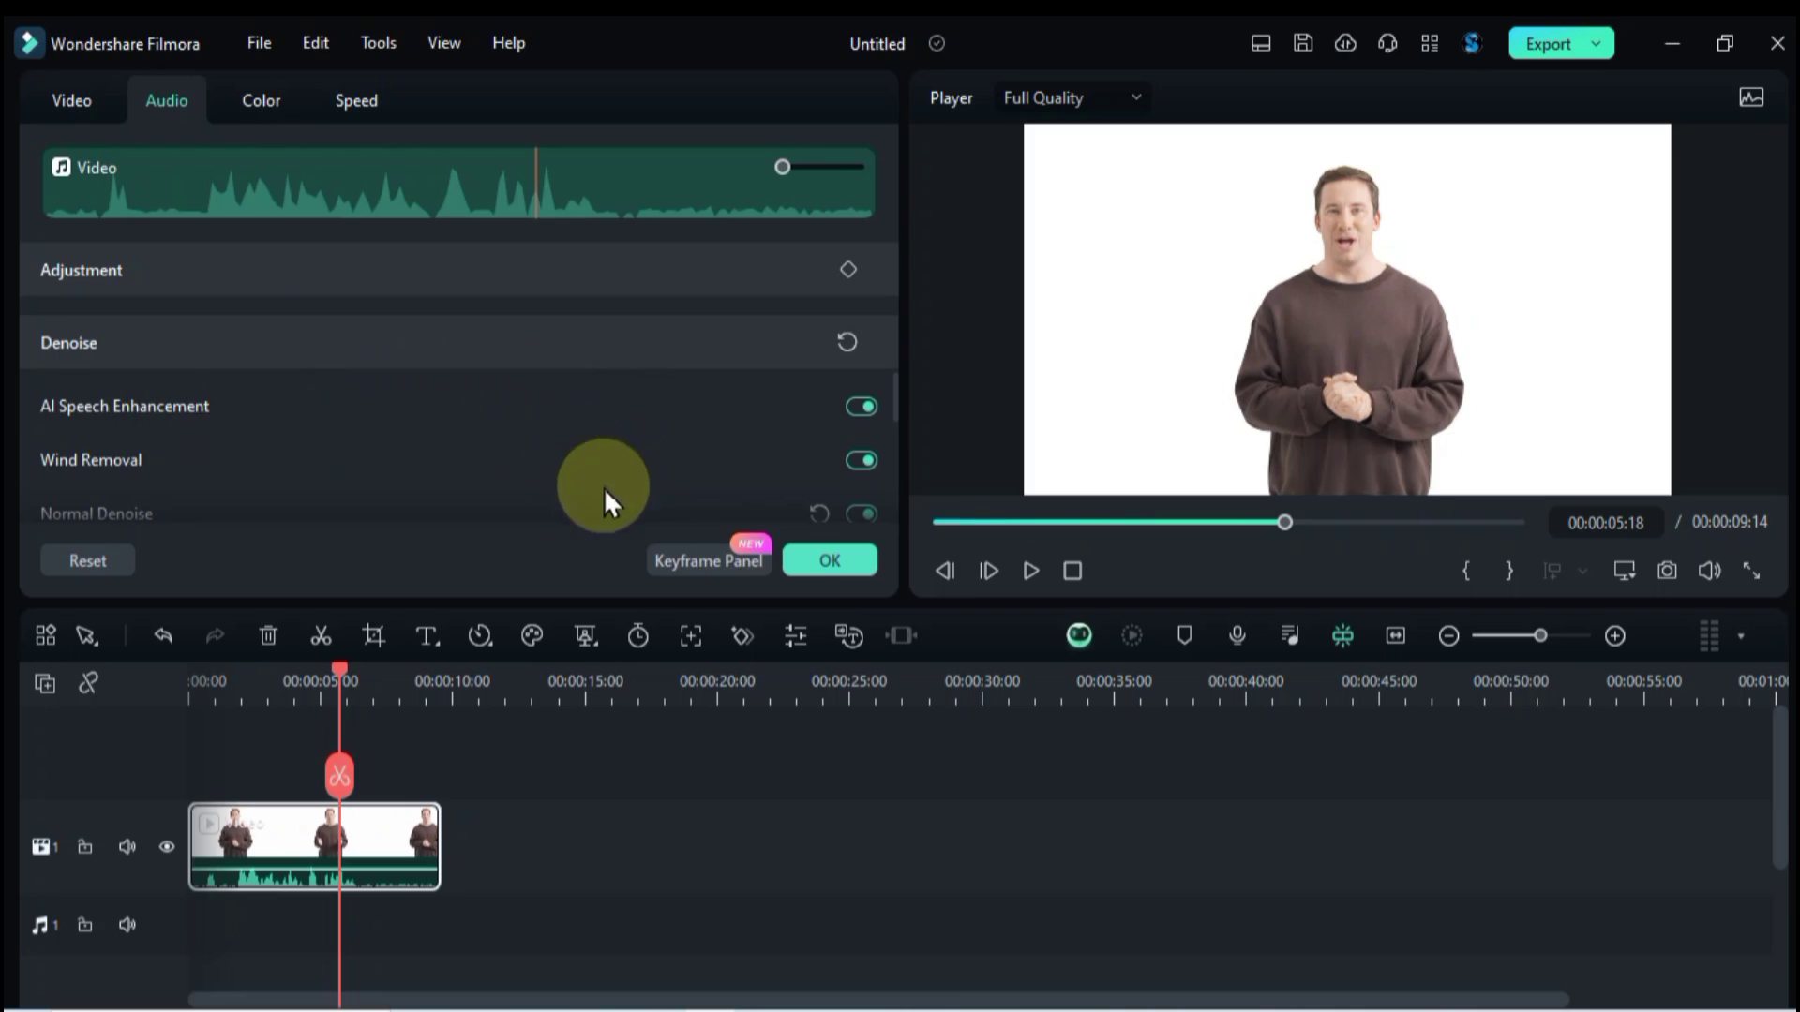
left_click(830, 563)
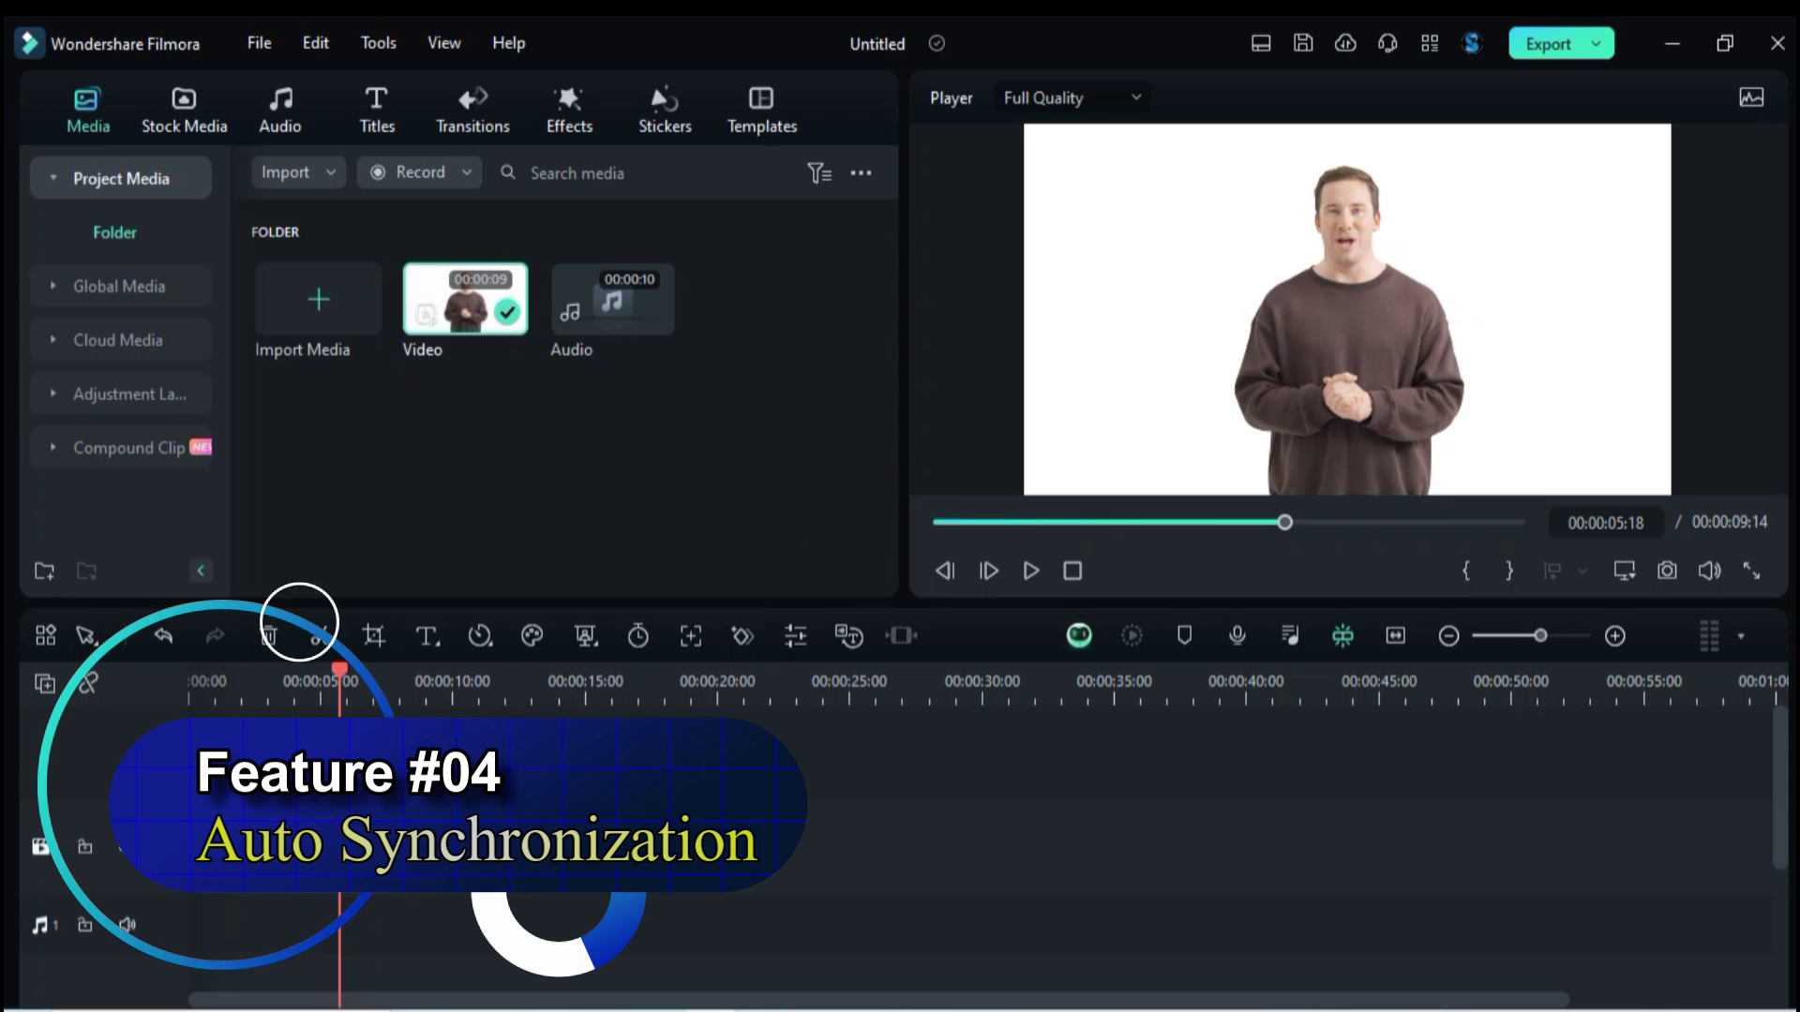
Step: Drag the Audio file from Project Media onto the timeline's audio track
left_click(305, 839)
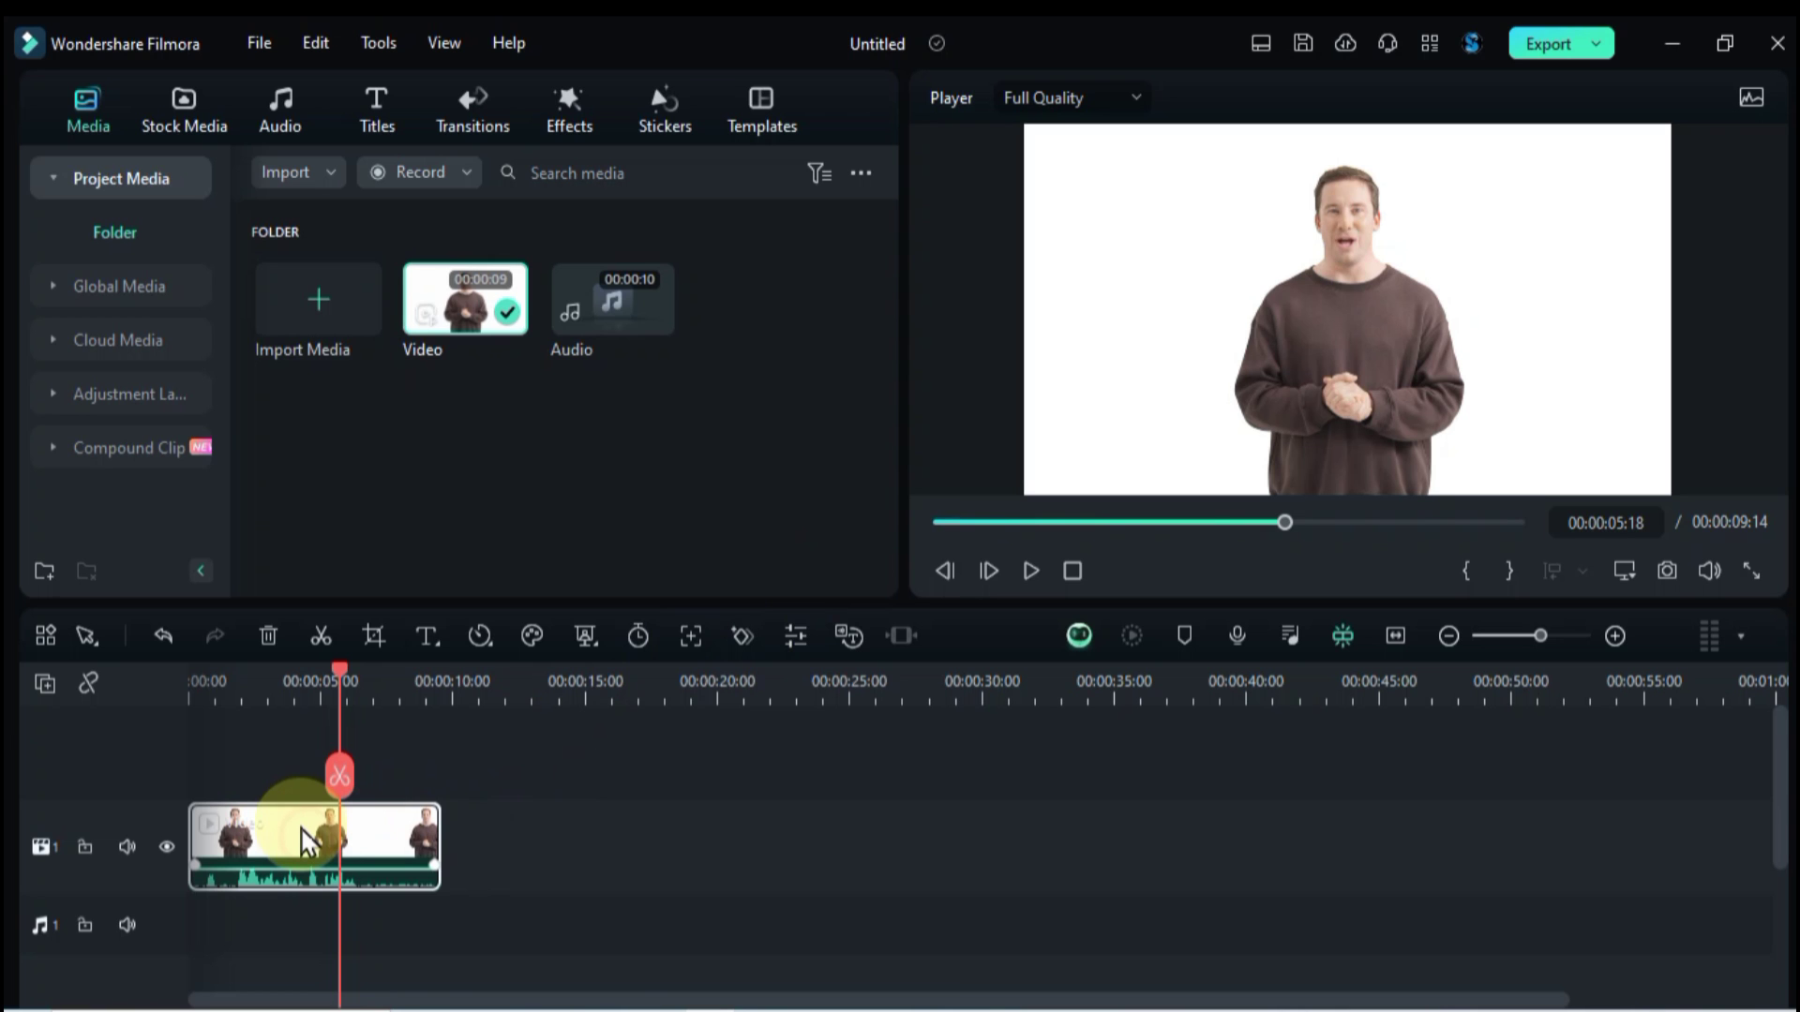
left_click(664, 551)
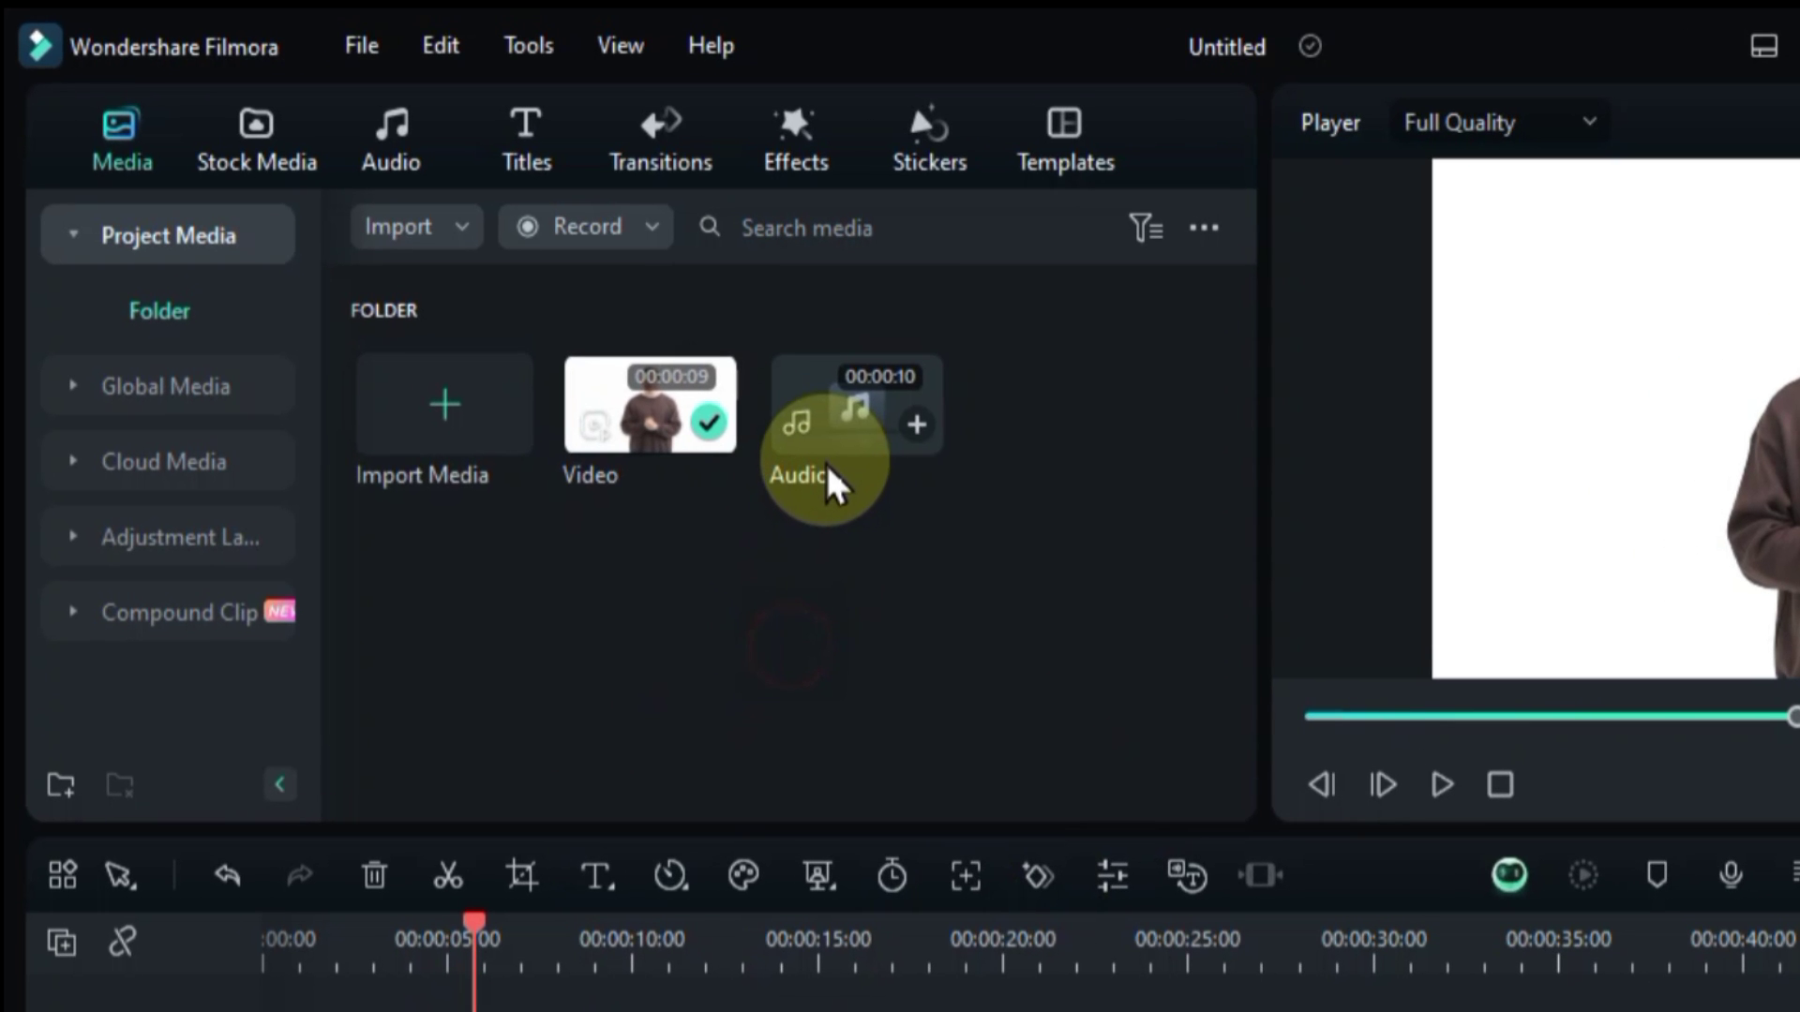
left_click_drag(844, 441, 769, 1011)
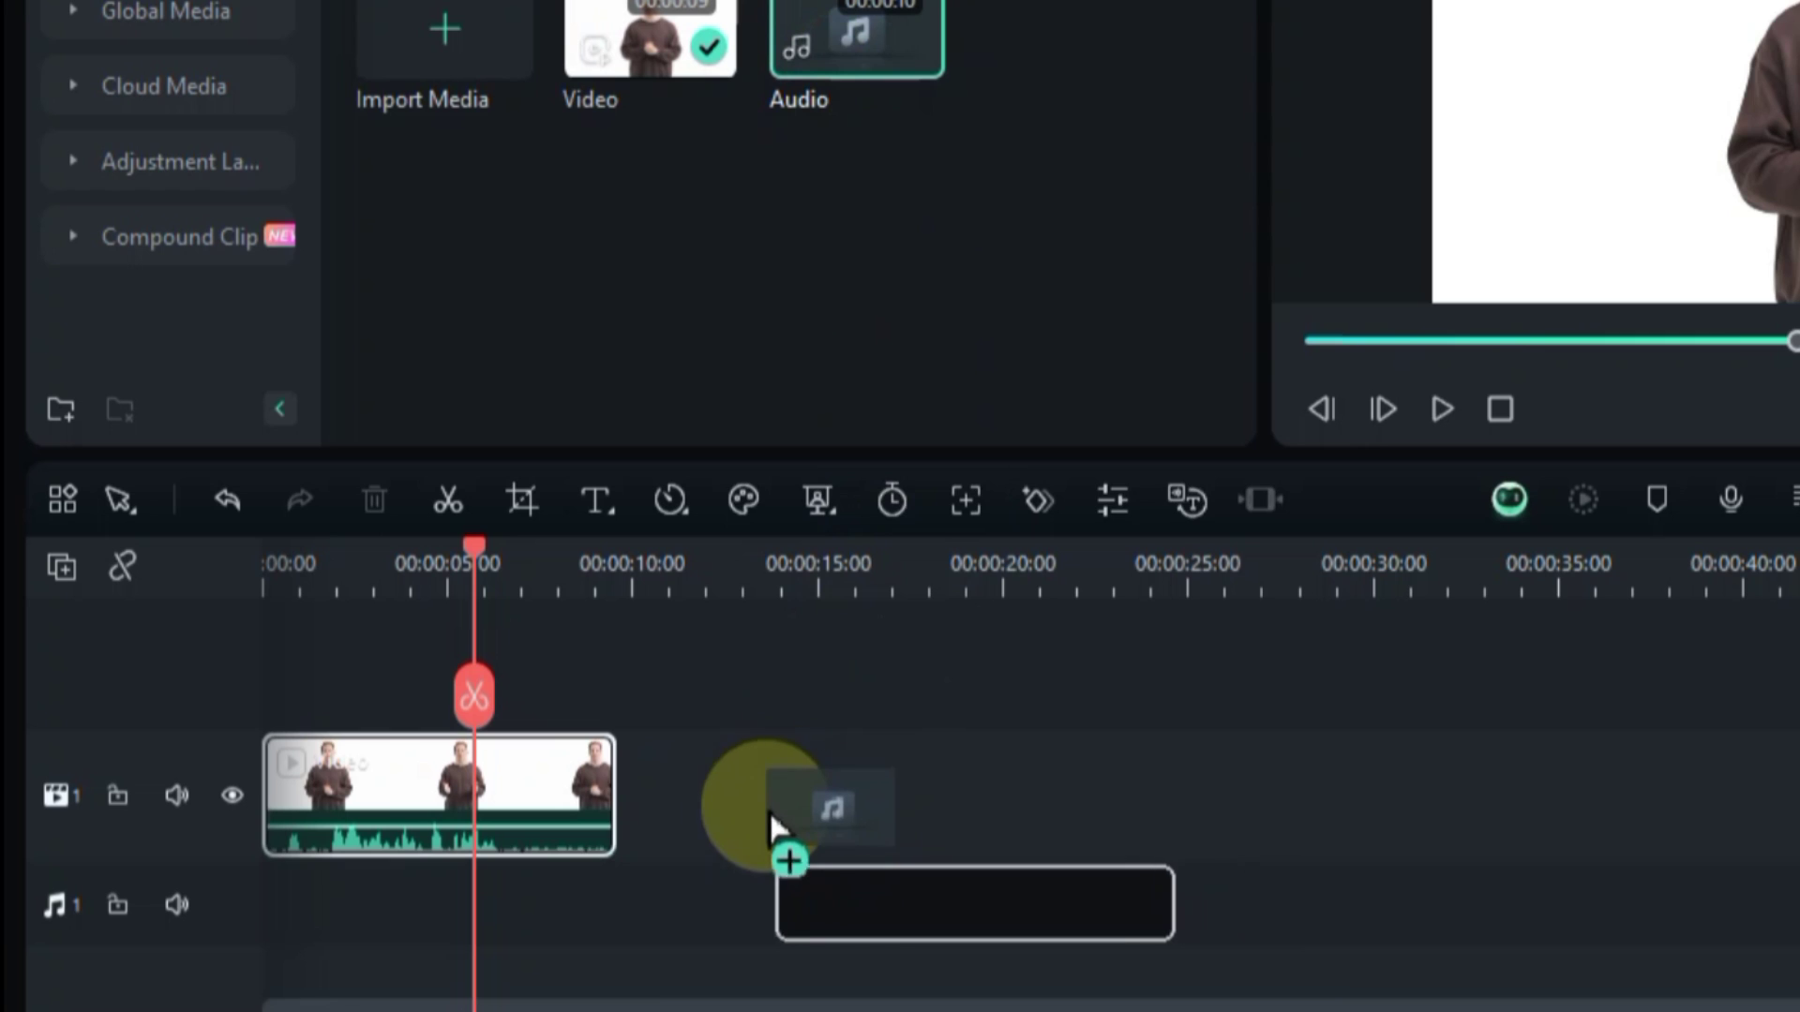
left_click_drag(769, 812, 803, 825)
Step: Preview playback, then slide the Audio clip to 00:00 beneath the Video clip
left_click(711, 567)
key("space")
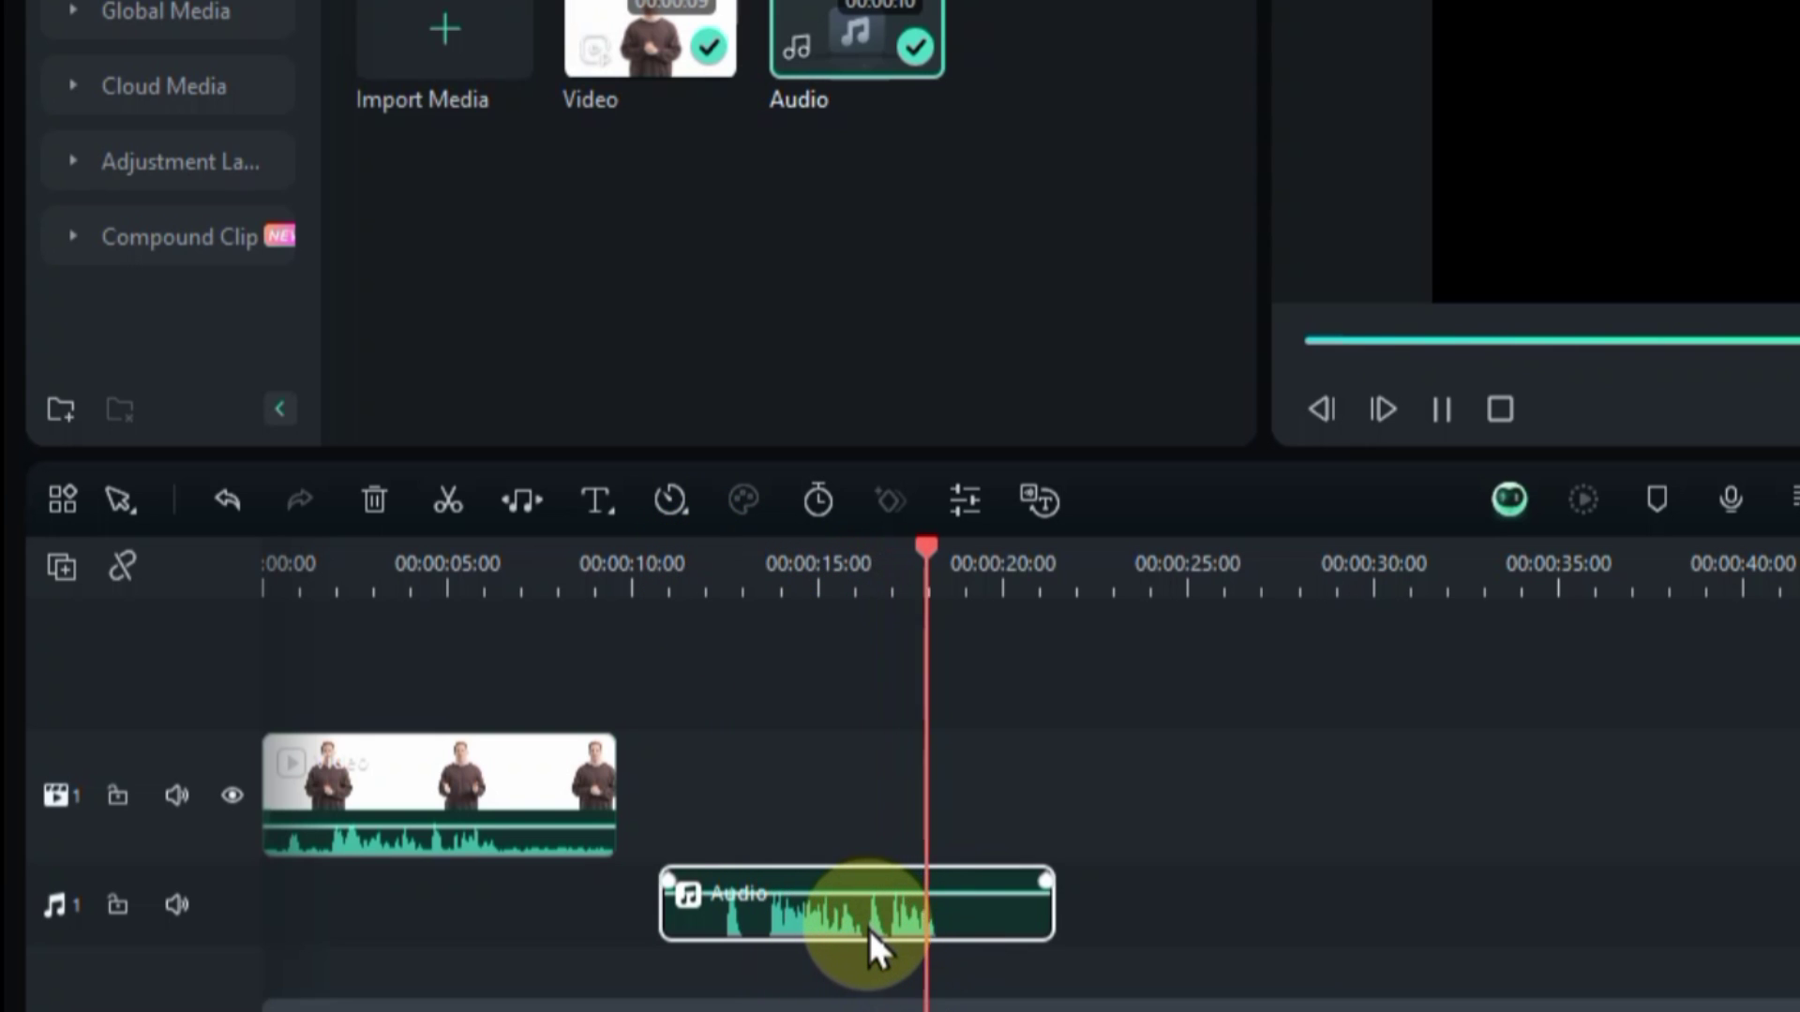
key("space")
left_click_drag(861, 936, 640, 928)
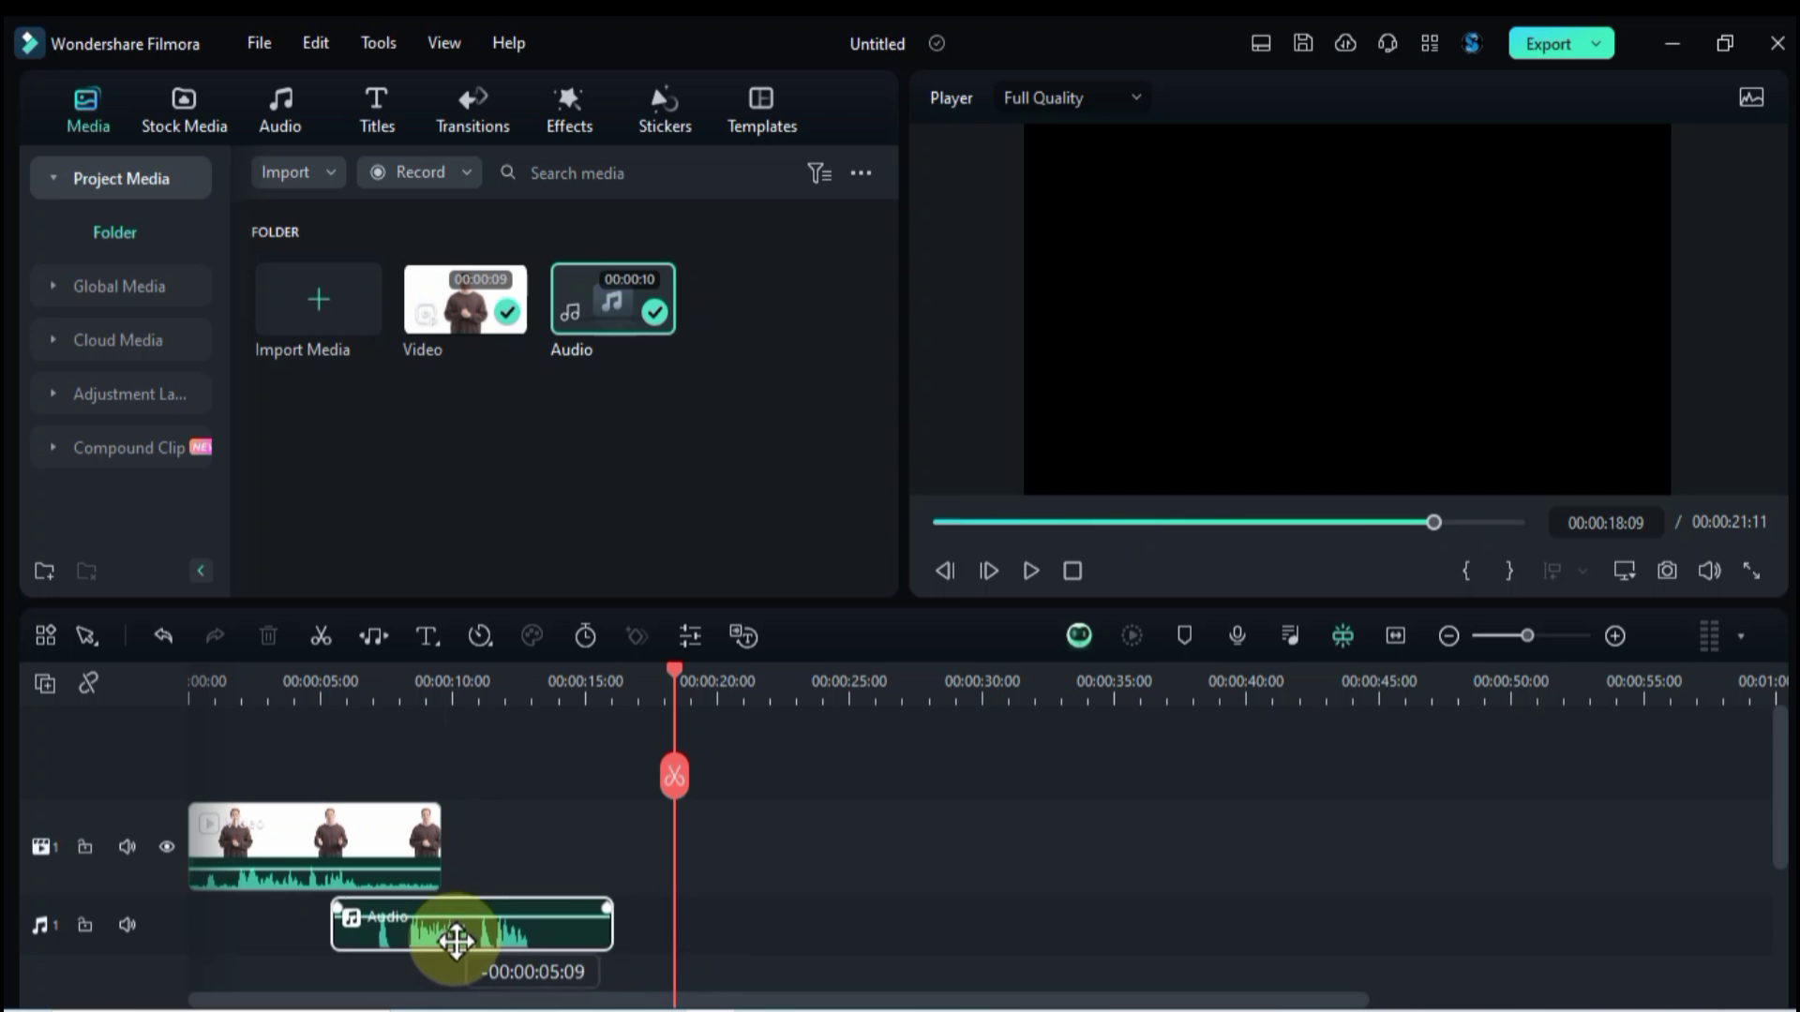
left_click_drag(457, 941, 310, 938)
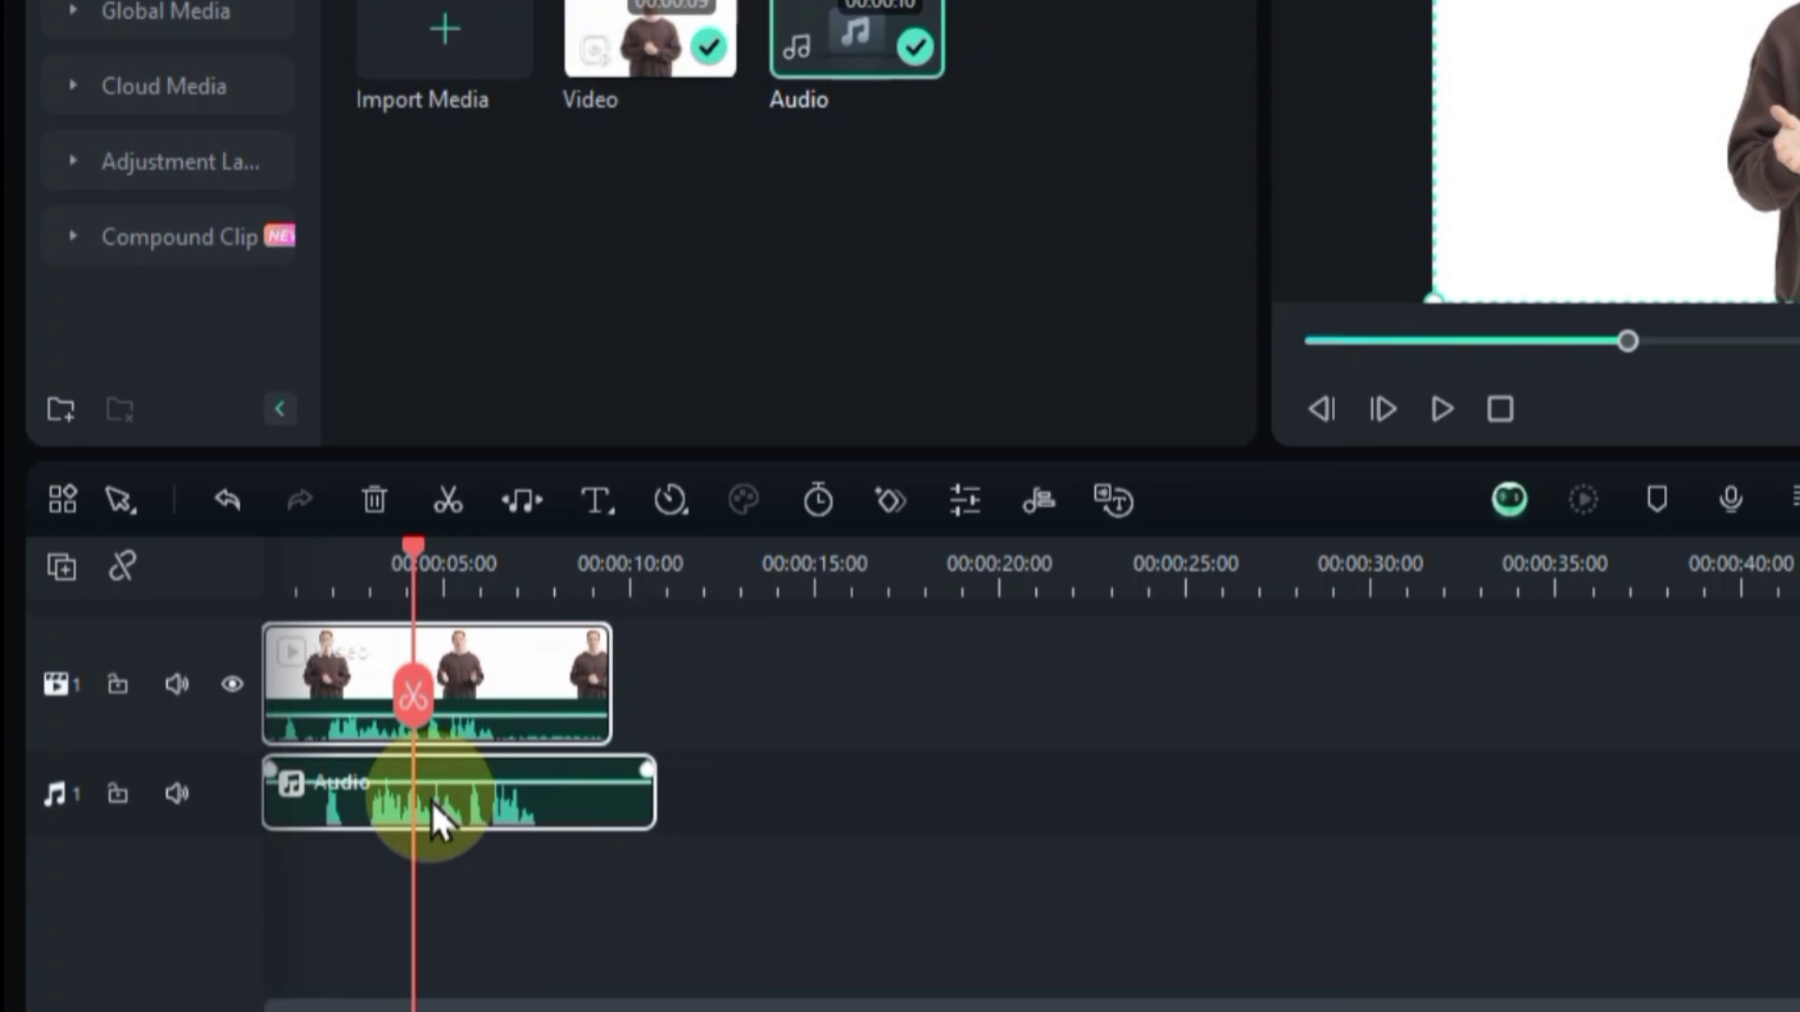
Step: Auto-synchronize the Audio clip with the Video clip and play back to check the sync
right_click(431, 802)
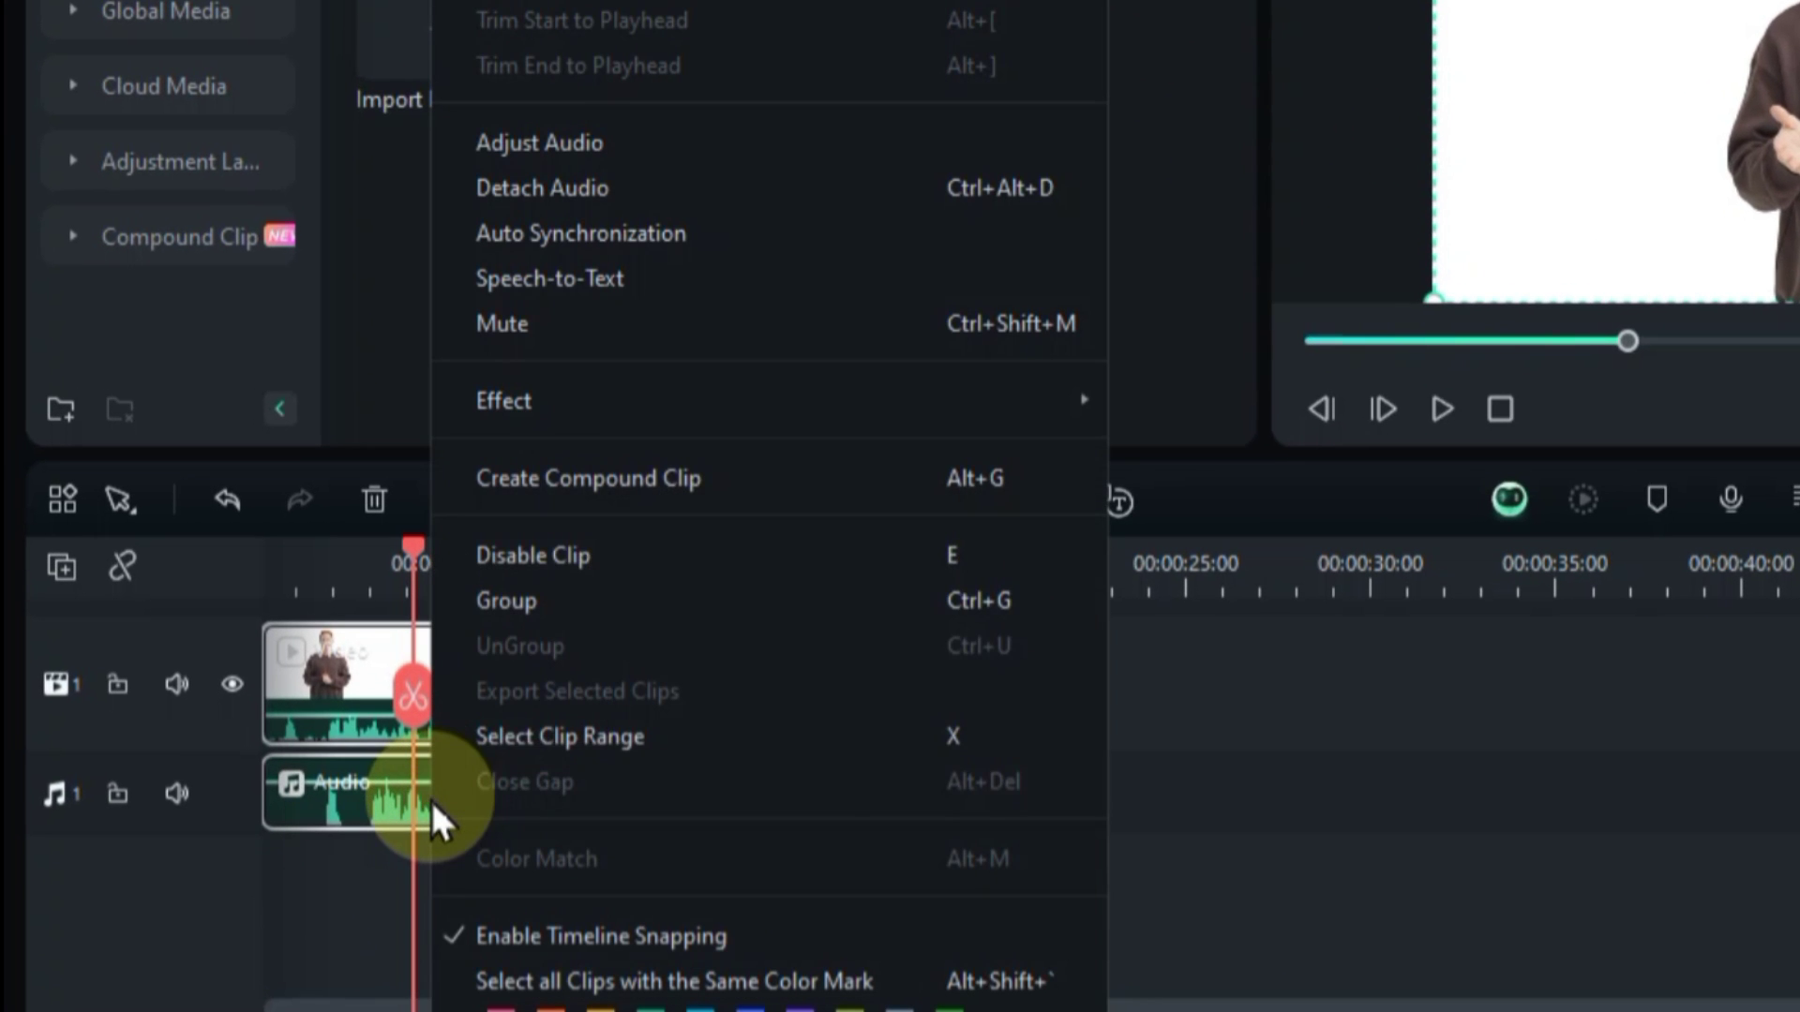
left_click(770, 233)
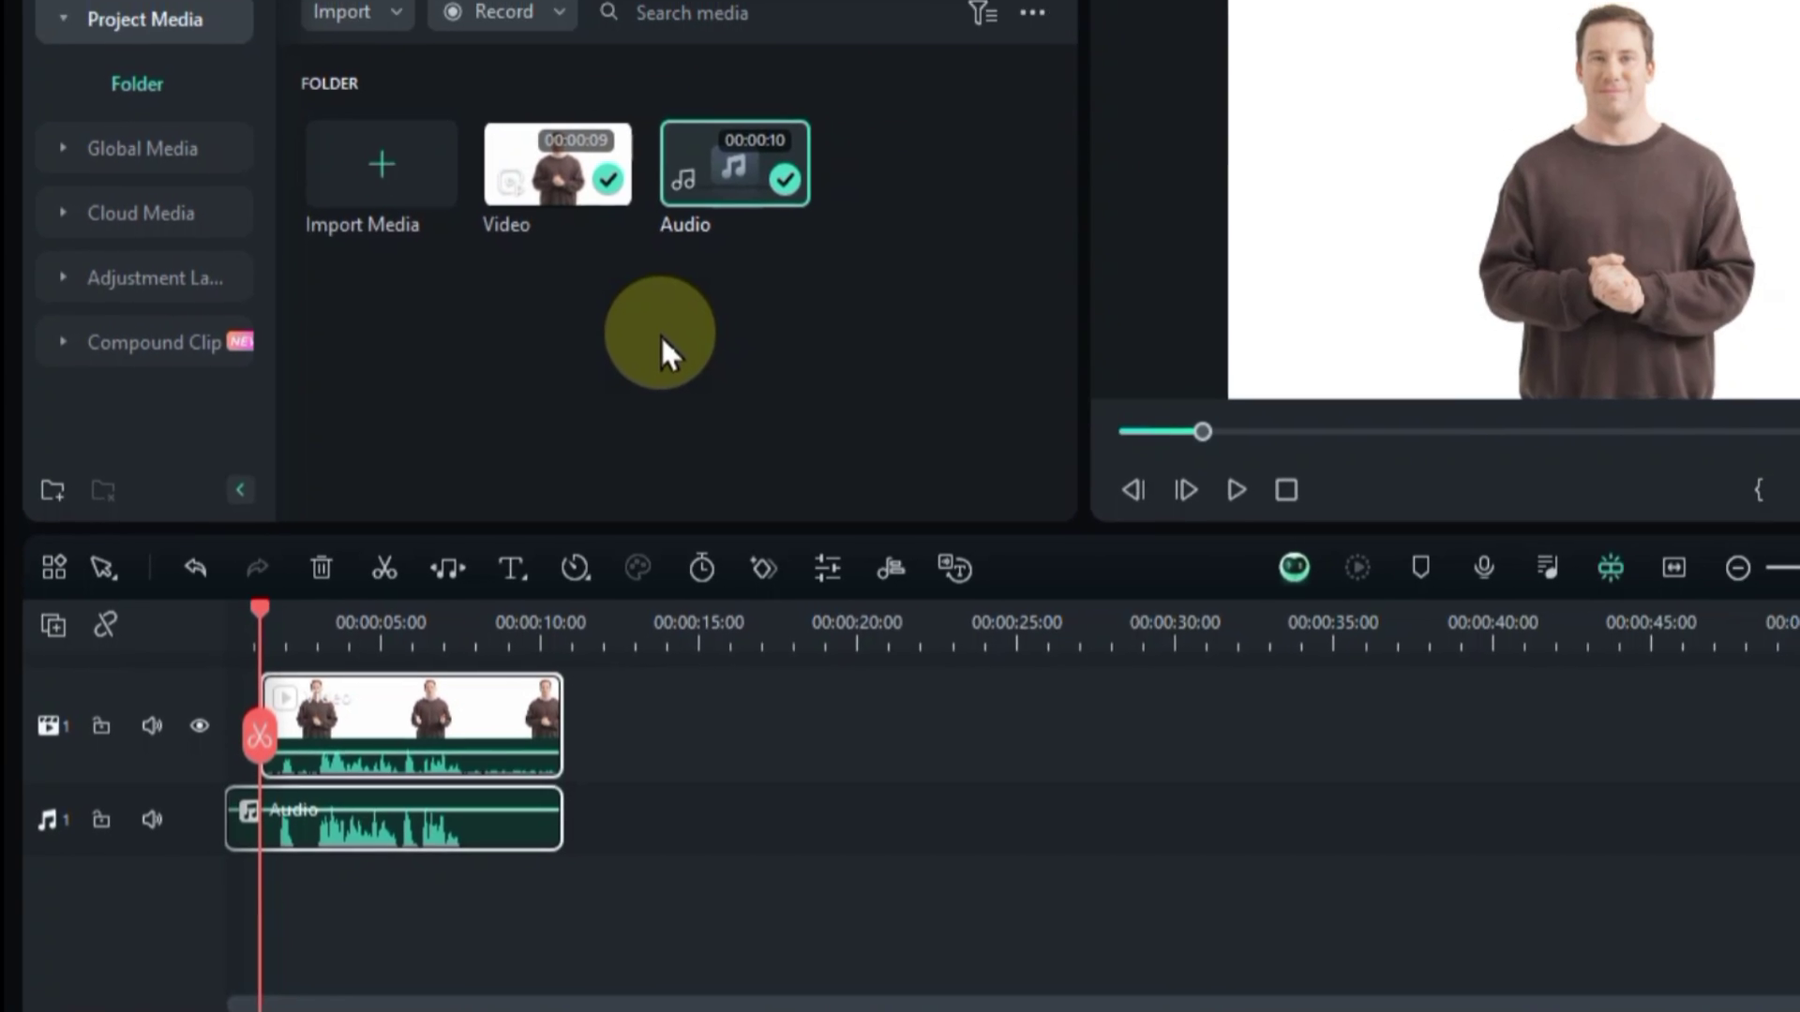
key("space")
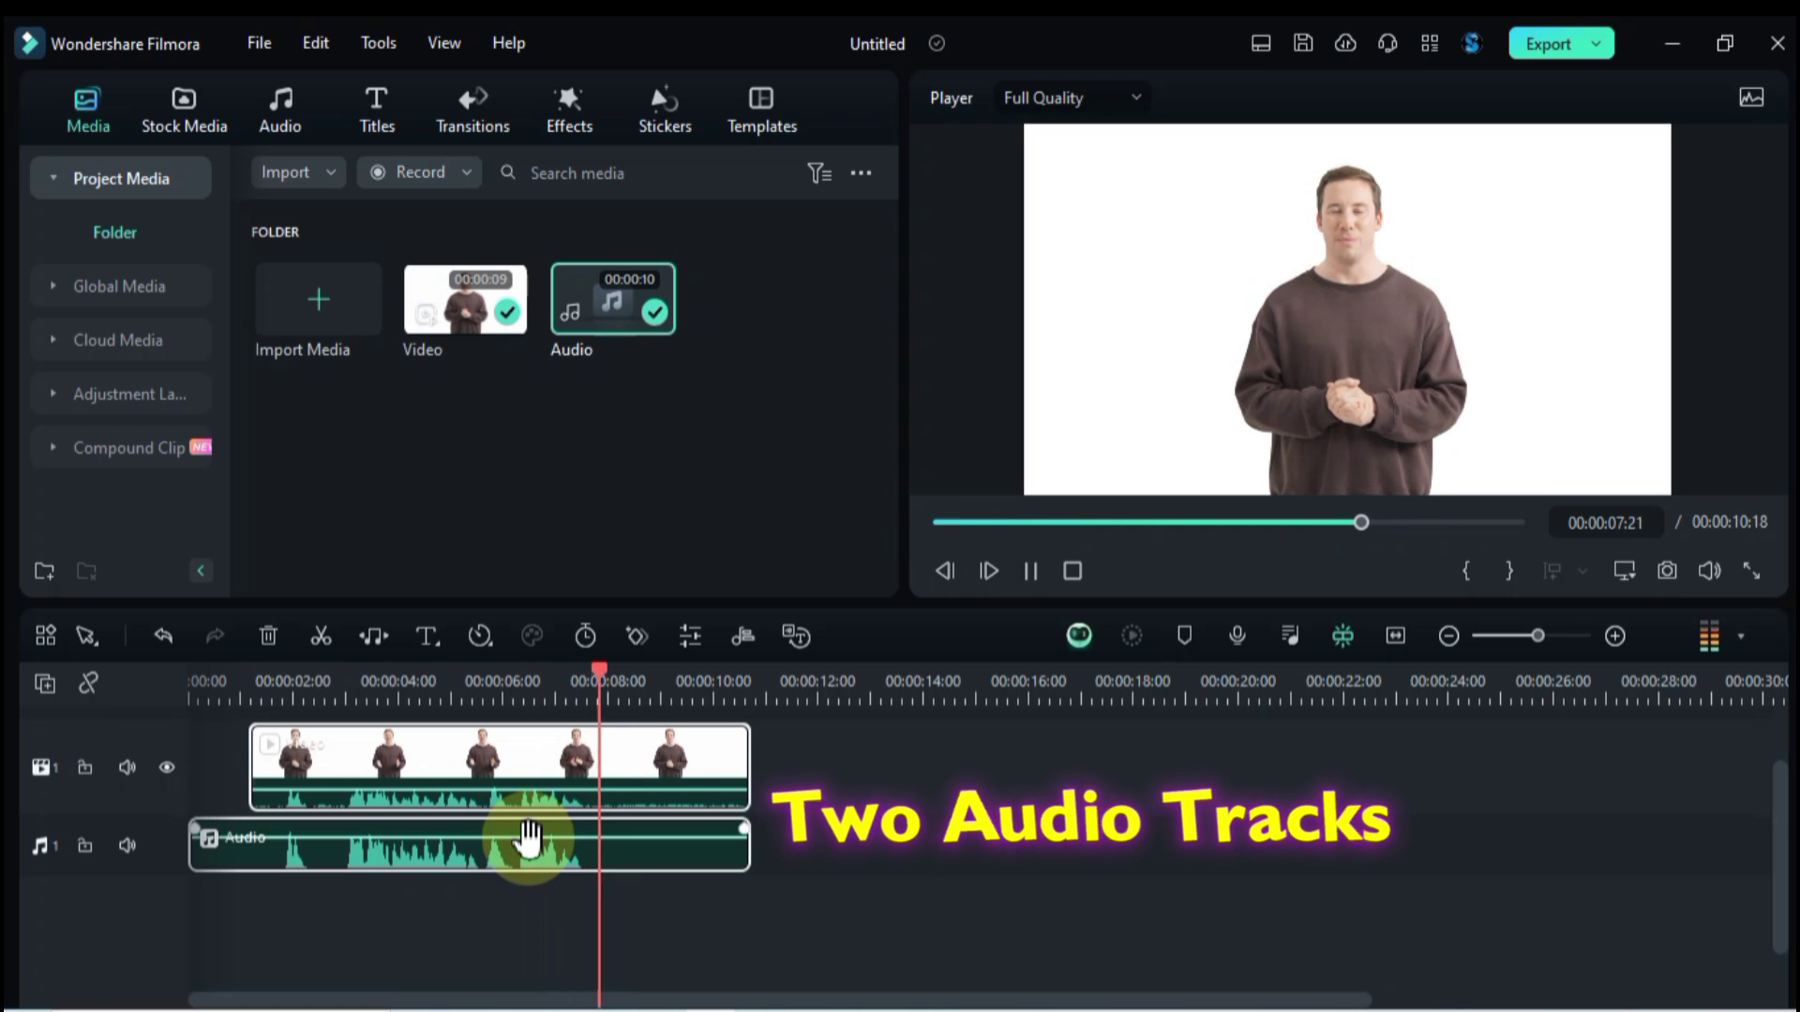
key("space")
Step: Detach the video clip's audio and delete the detached sound clip on Audio 2
left_click(497, 780)
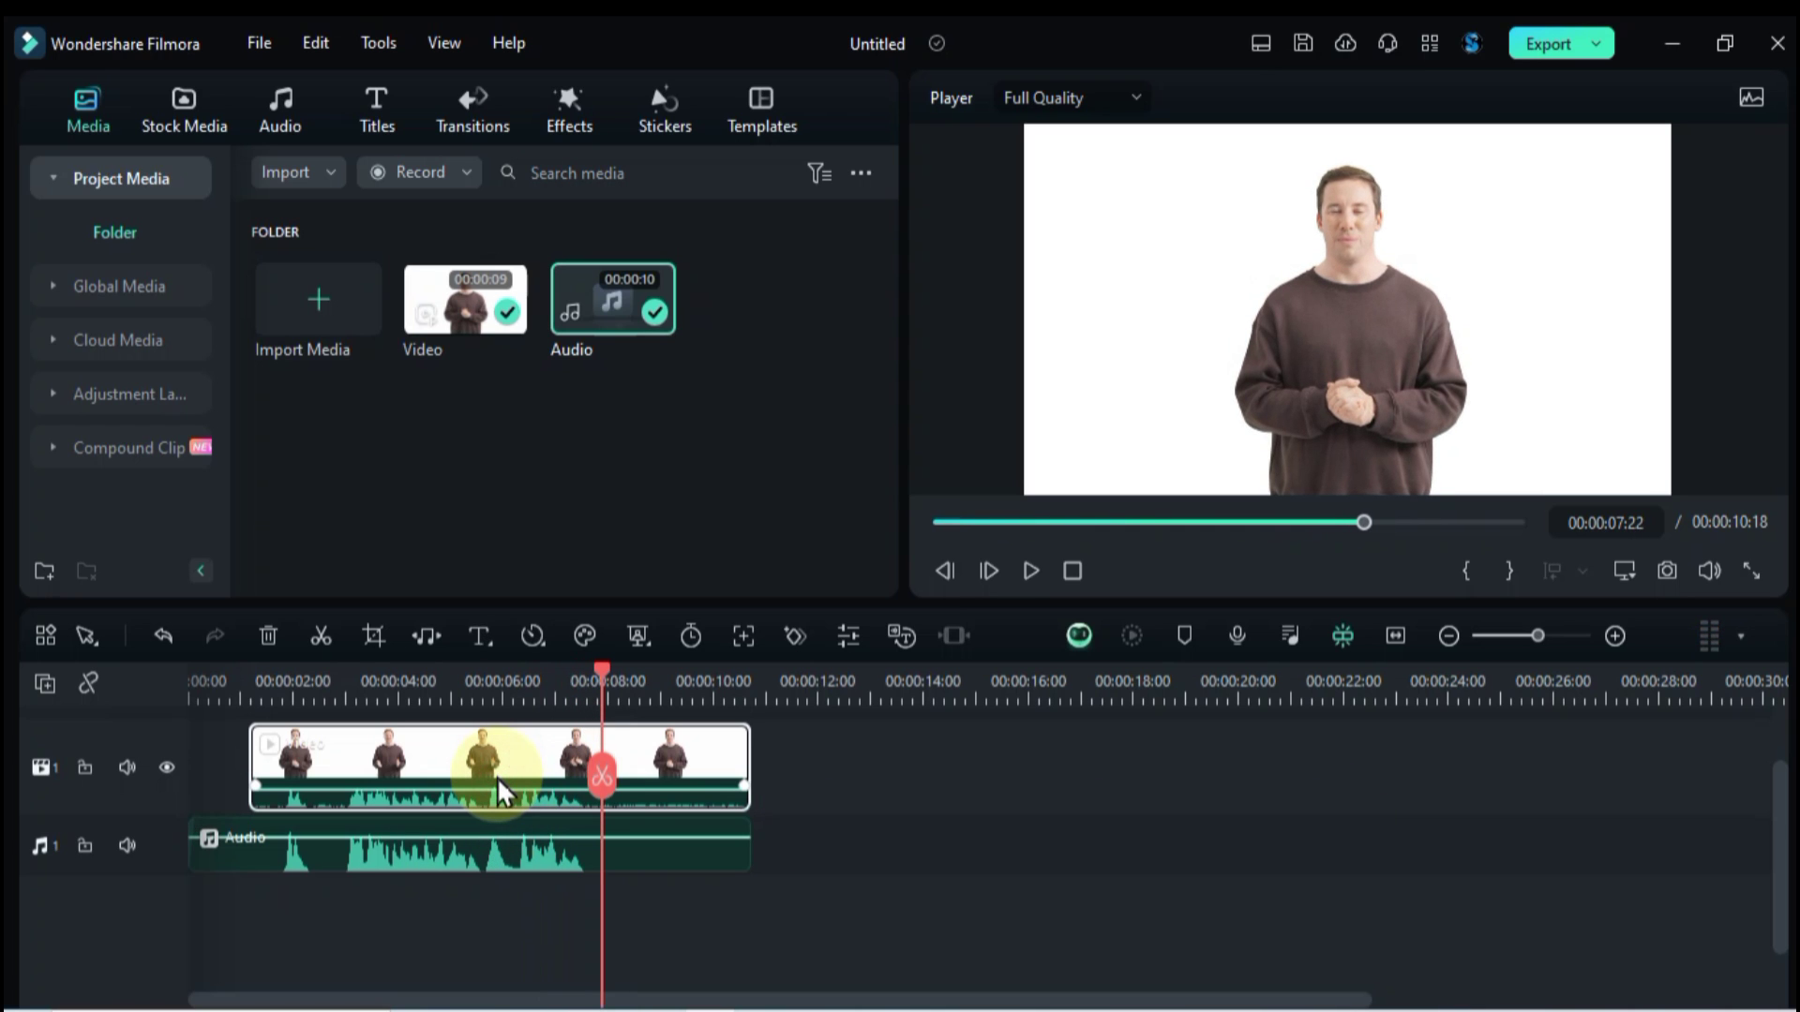
right_click(497, 778)
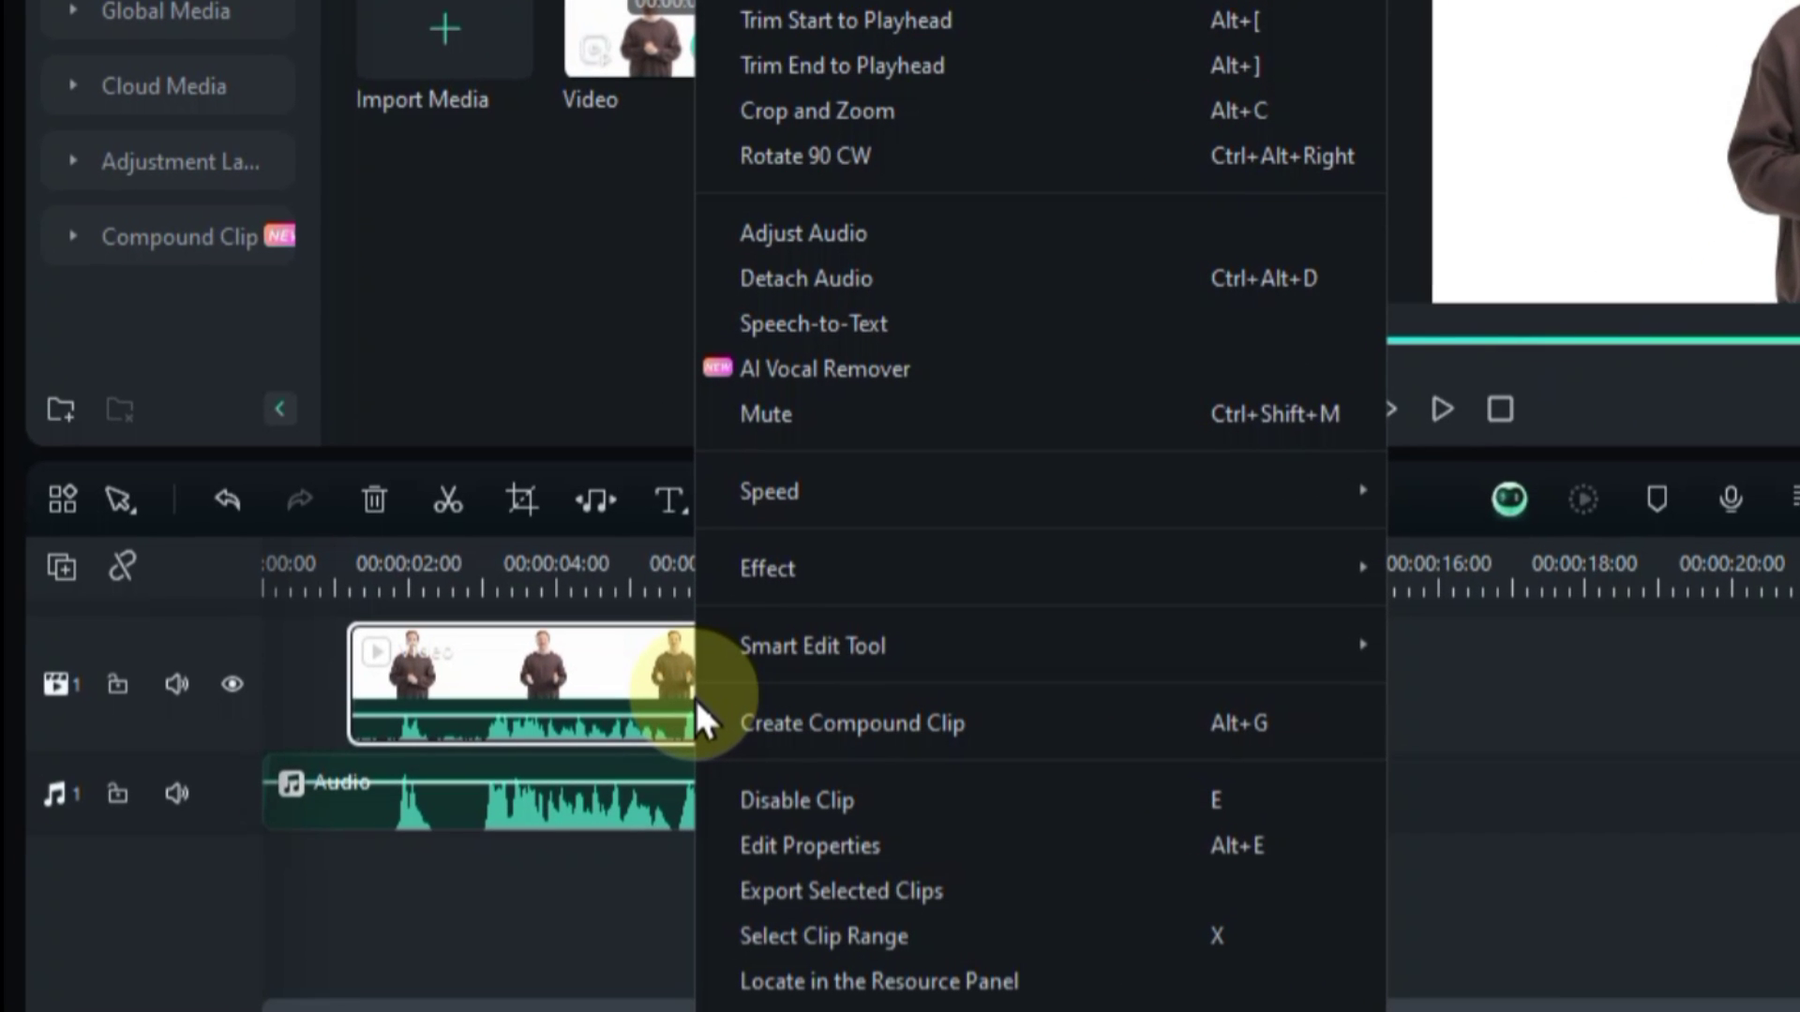
left_click(869, 284)
left_click(622, 910)
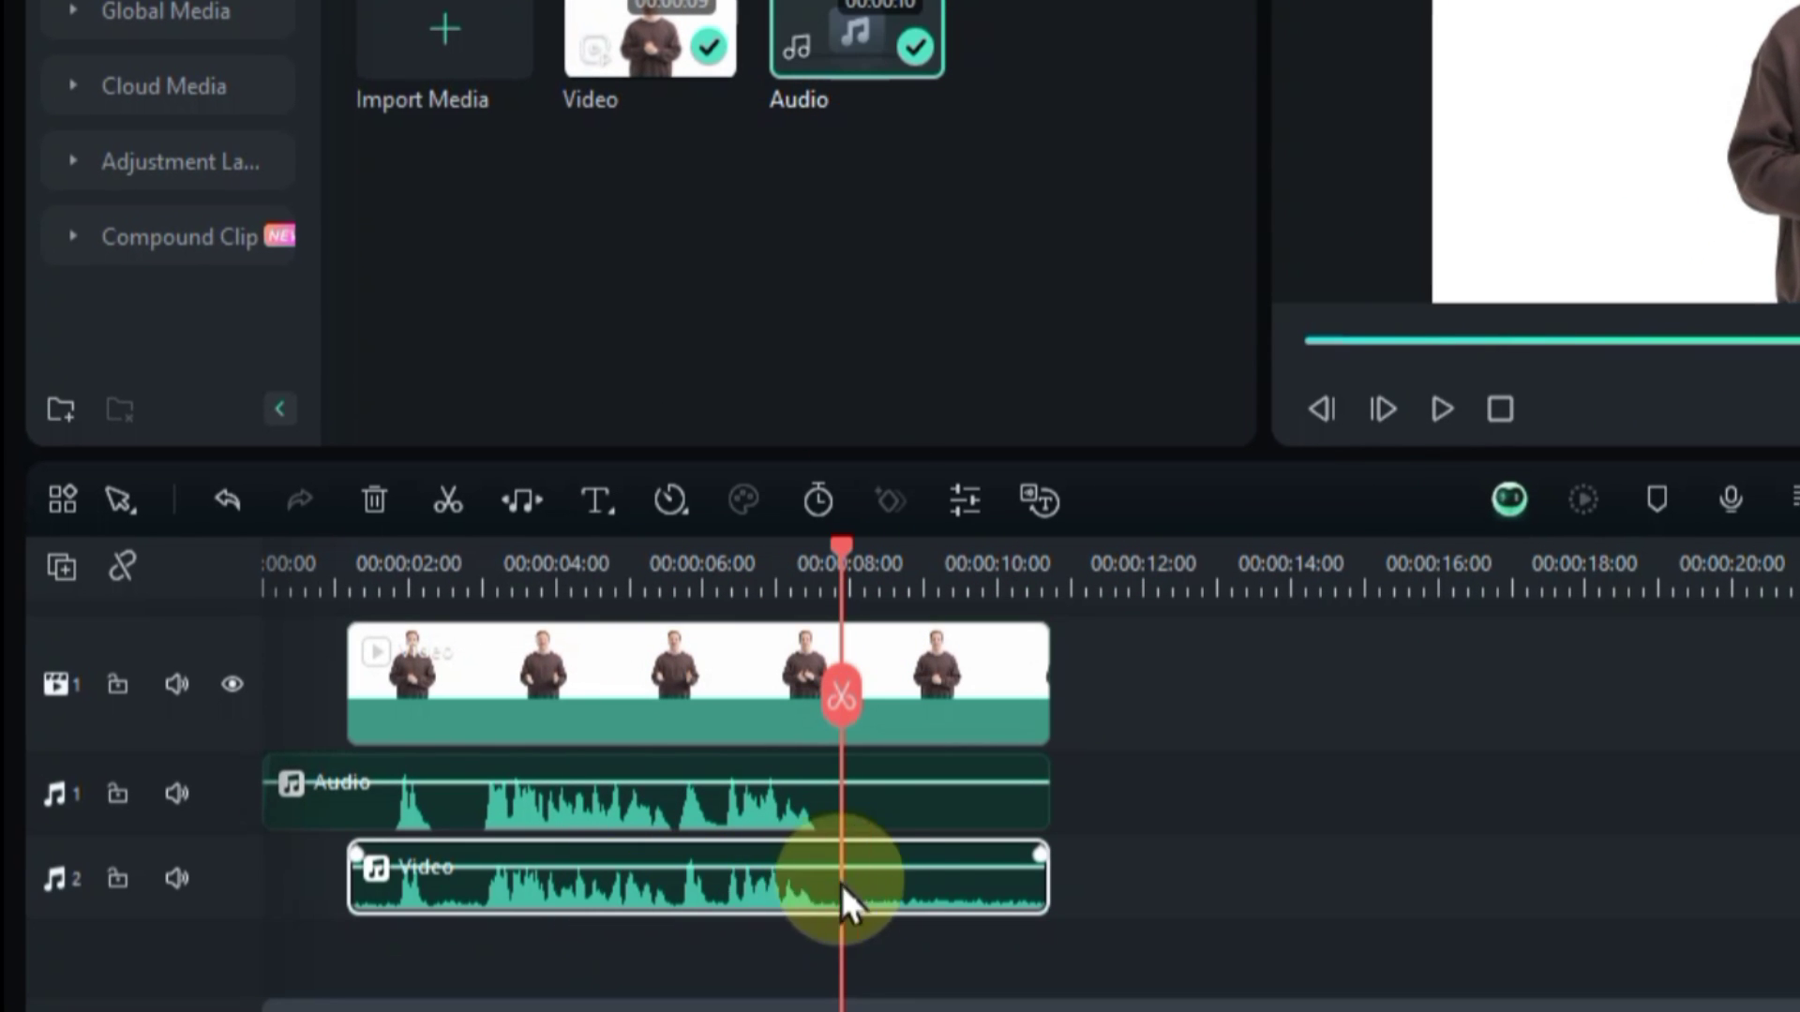
key("Delete")
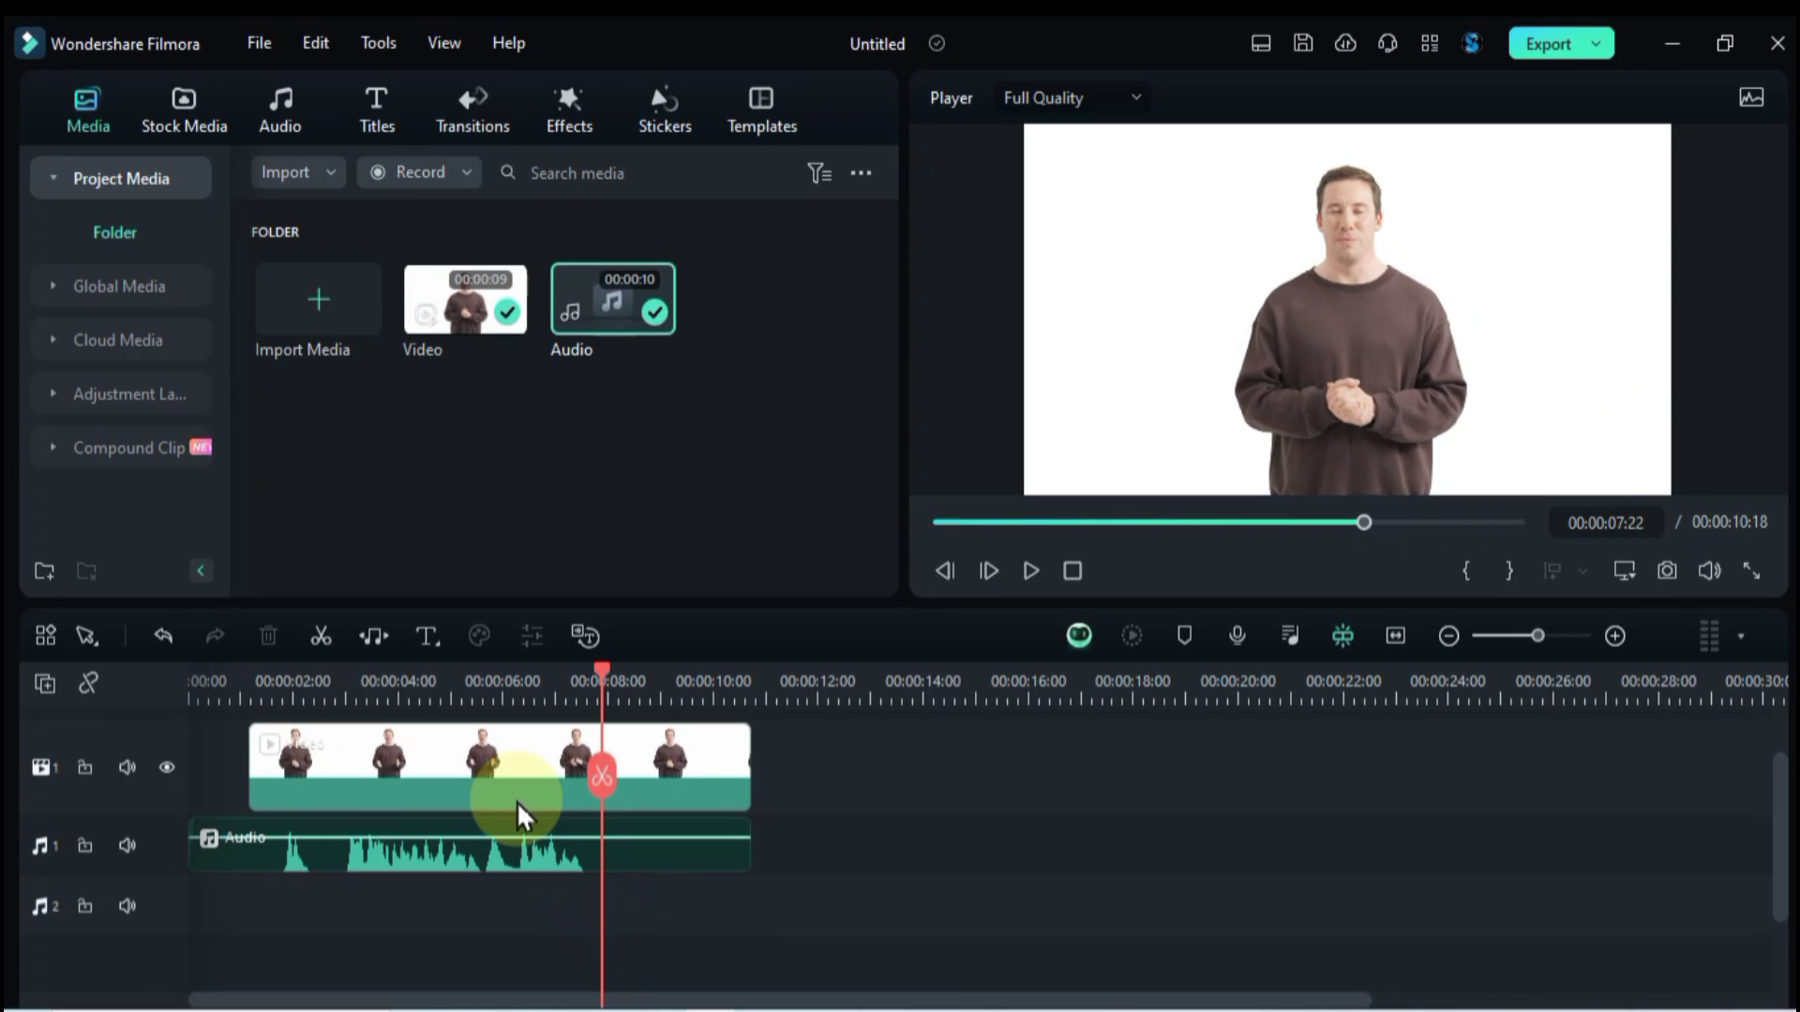
Step: Play the edited clip from near the start to check the soundtrack
left_click(249, 674)
key("space")
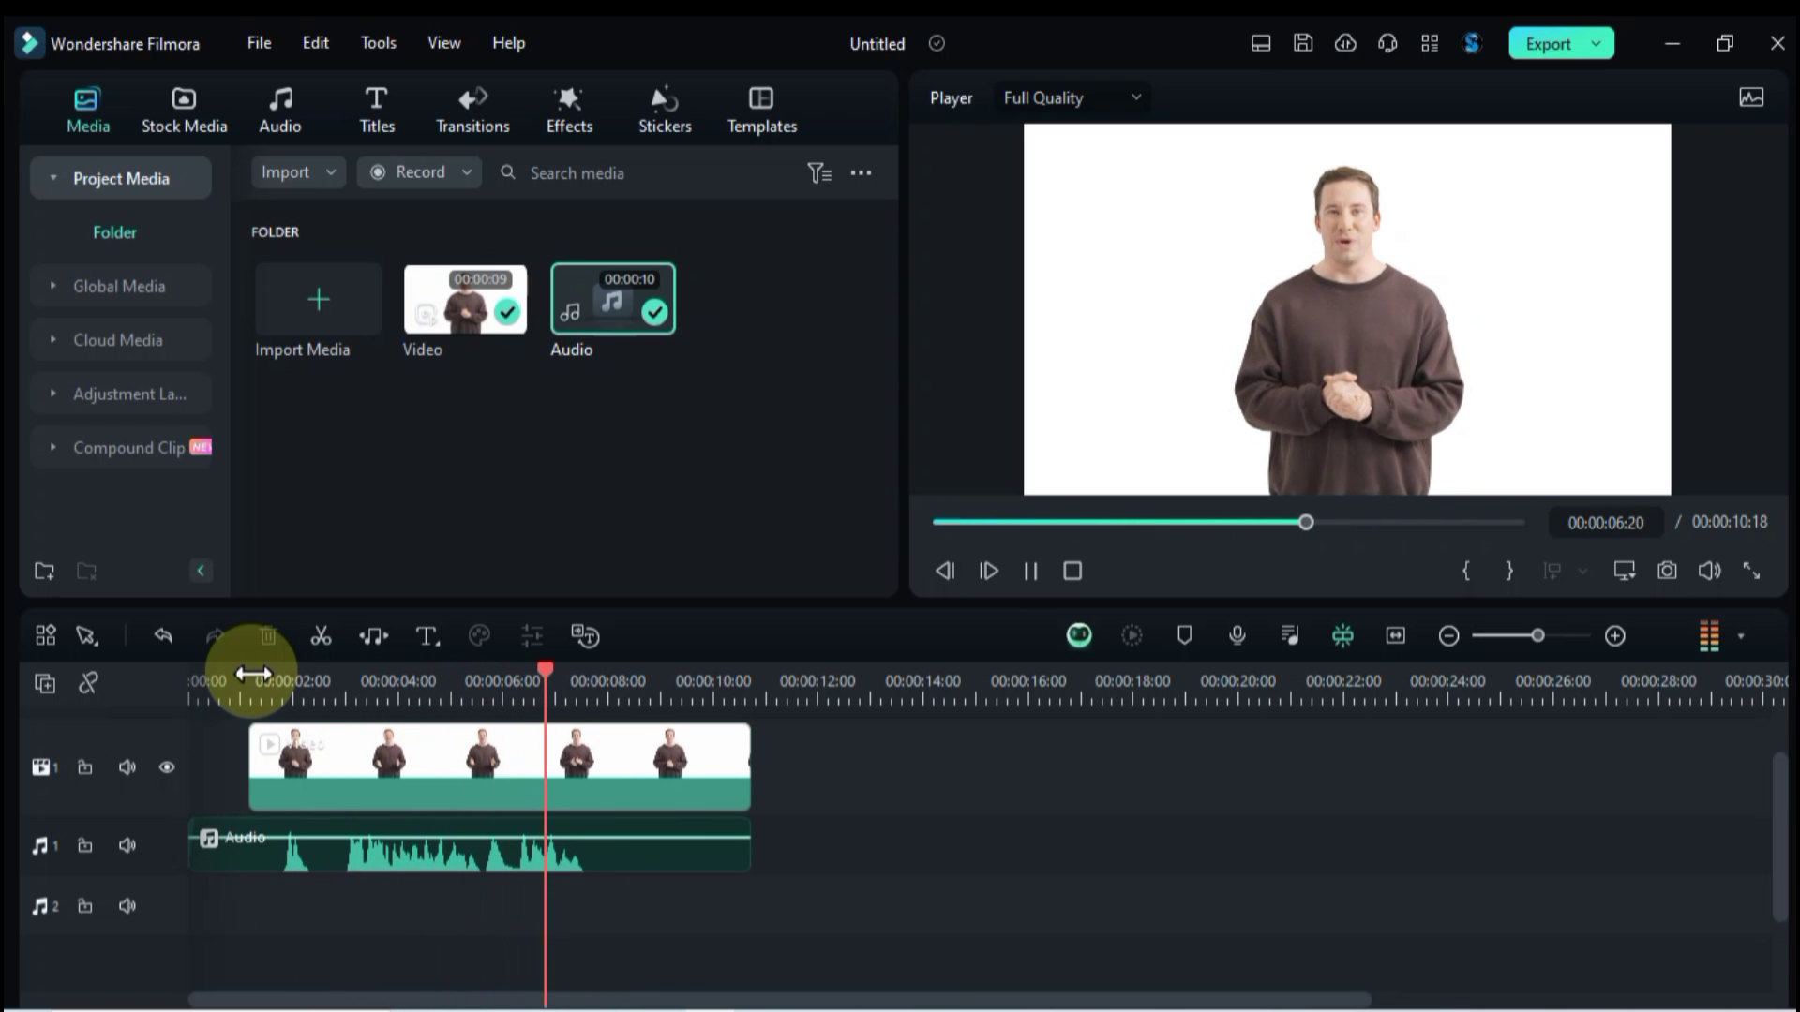
key("space")
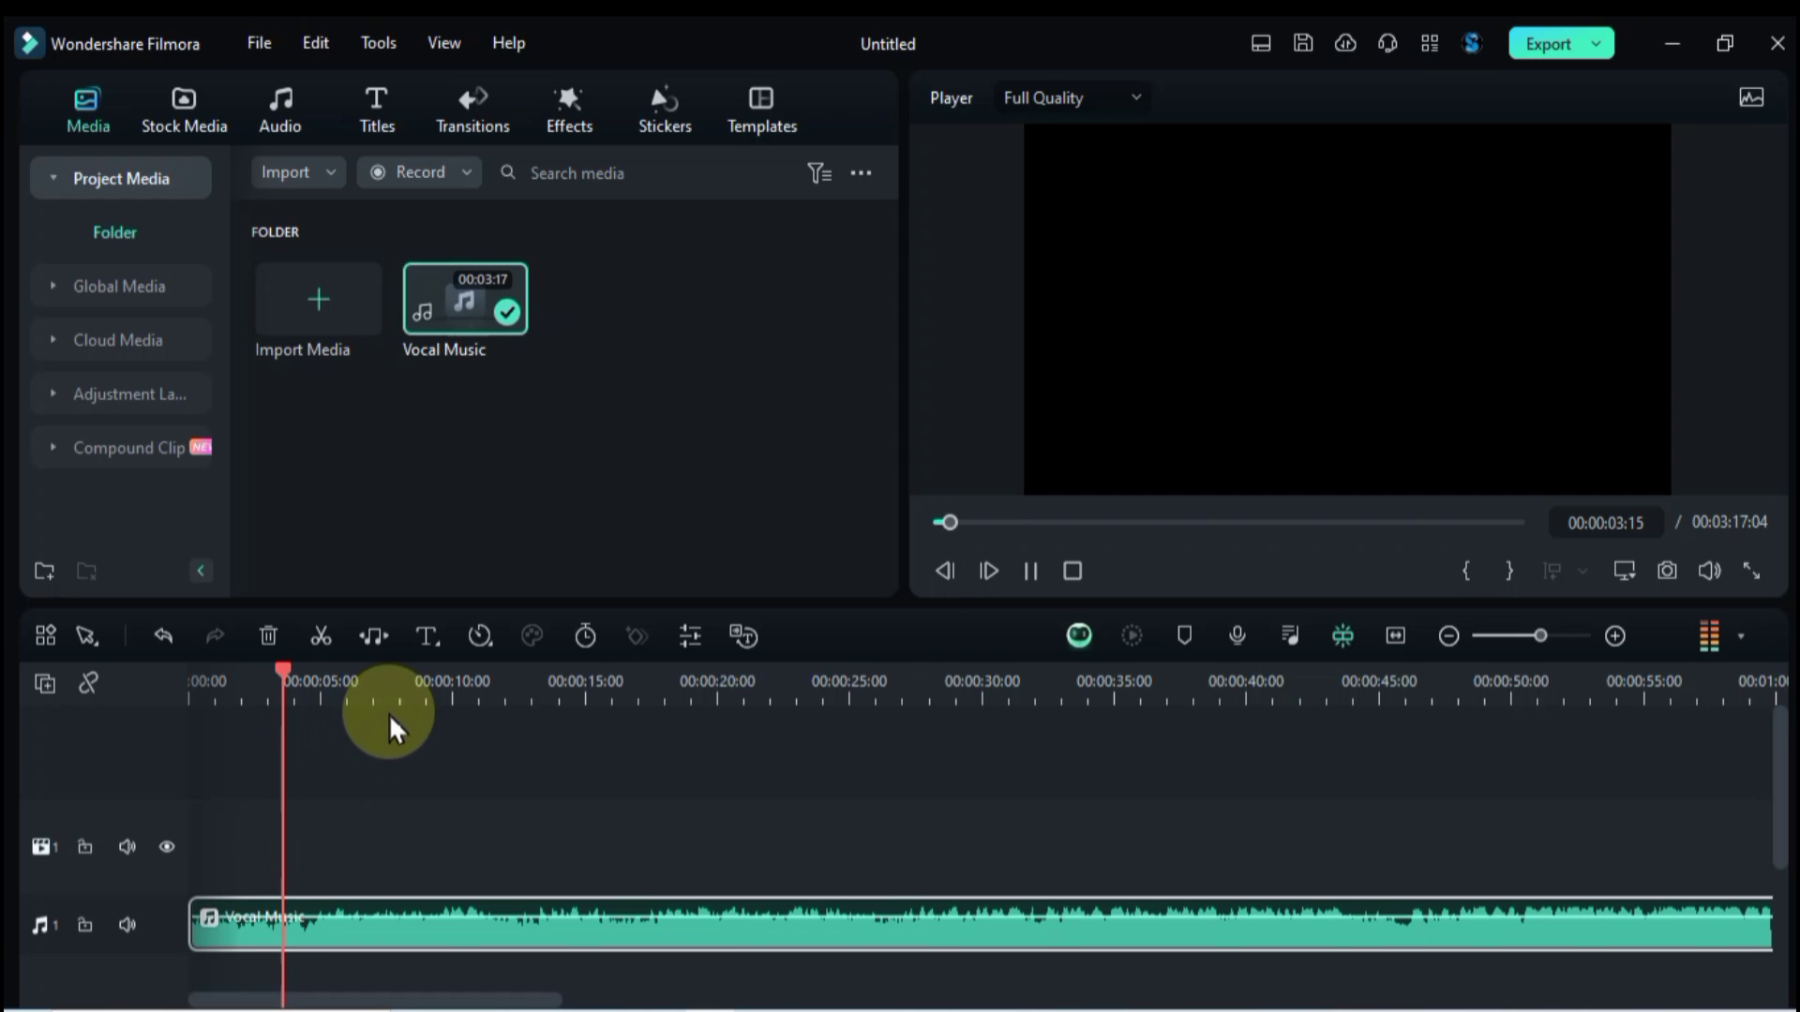
Step: Split the Vocal Music clip at 00:00:29:12 and delete the part after it
left_click(436, 692)
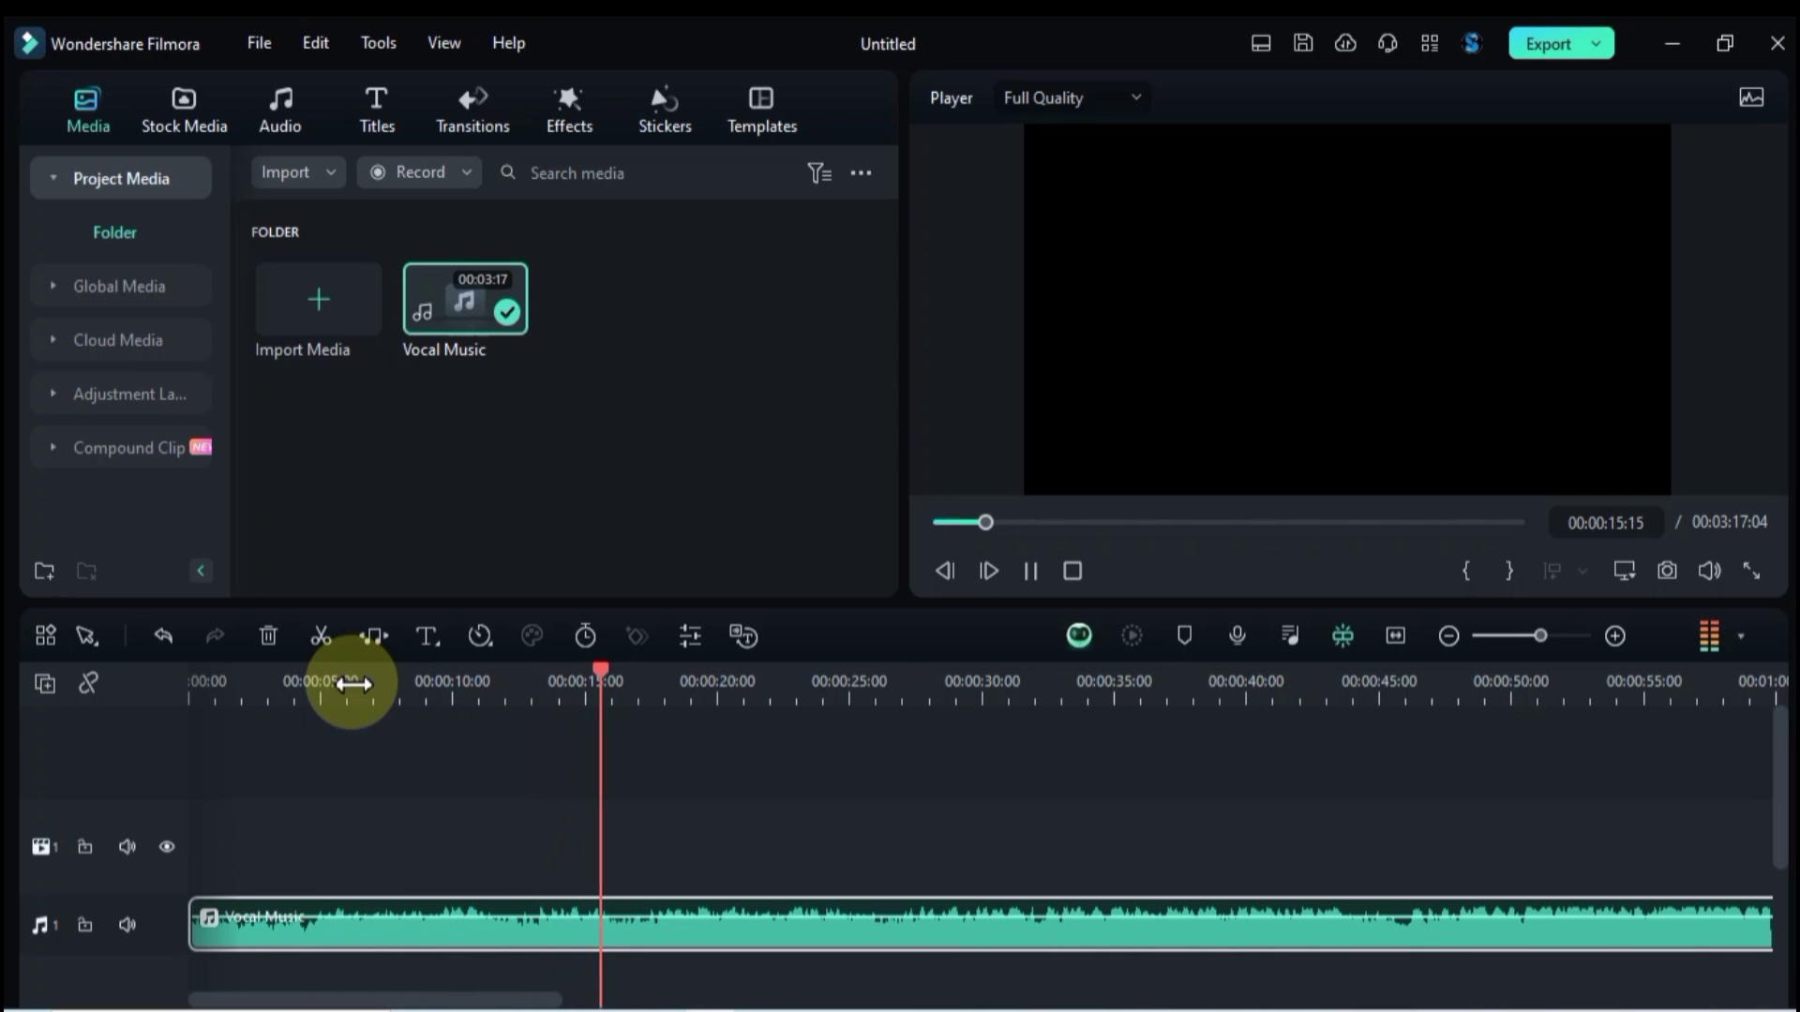
left_click(965, 683)
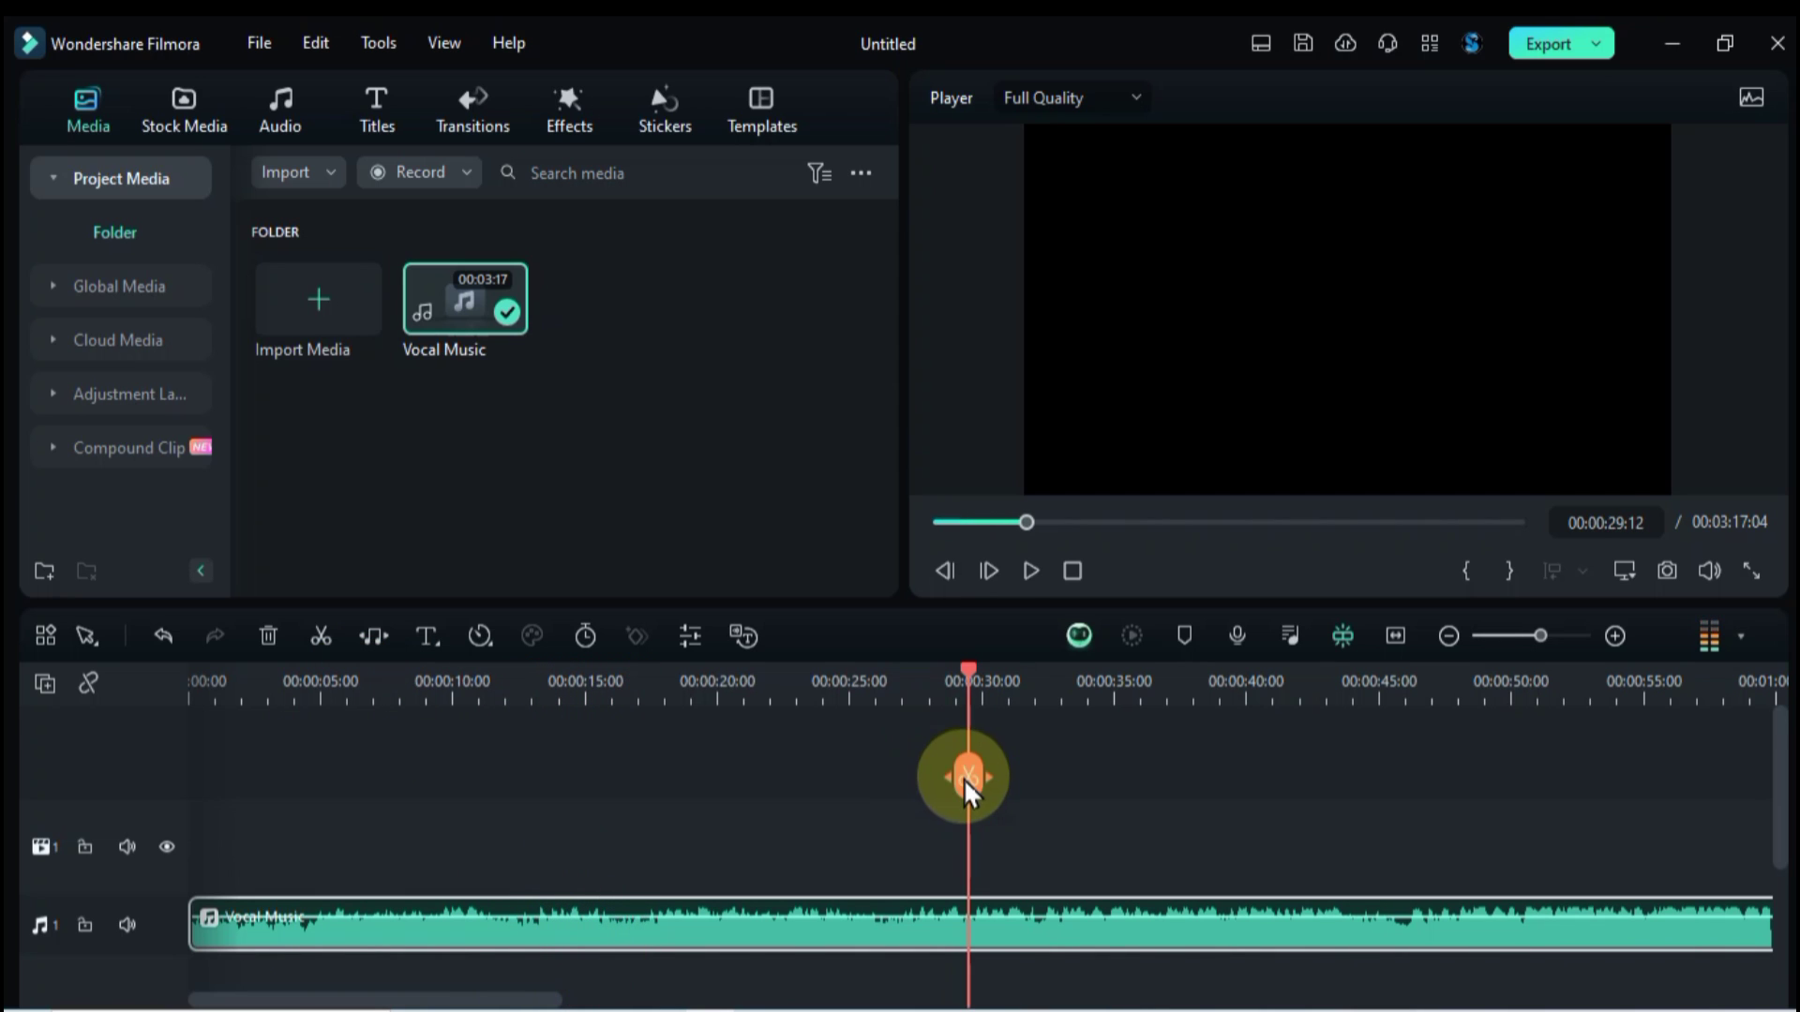
left_click(963, 779)
key("Delete")
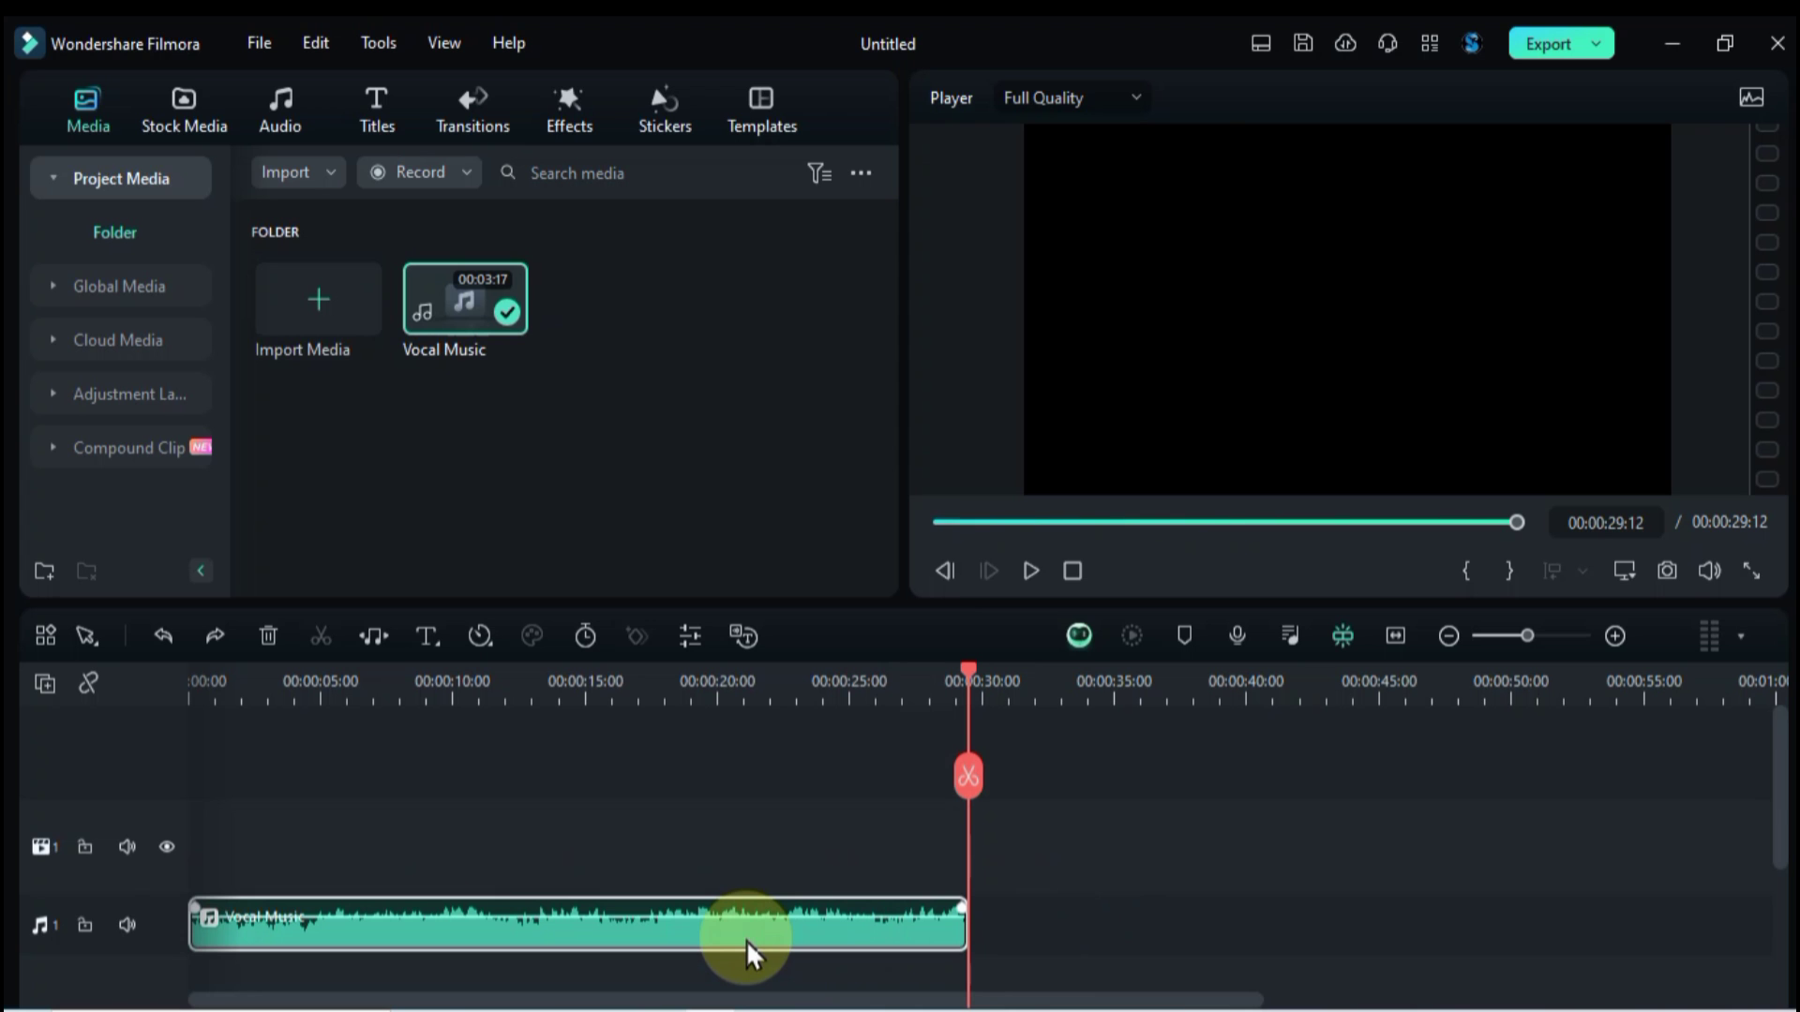
Step: Run AI Vocal Remover on Vocal Music to create Voice and Background tracks
right_click(747, 942)
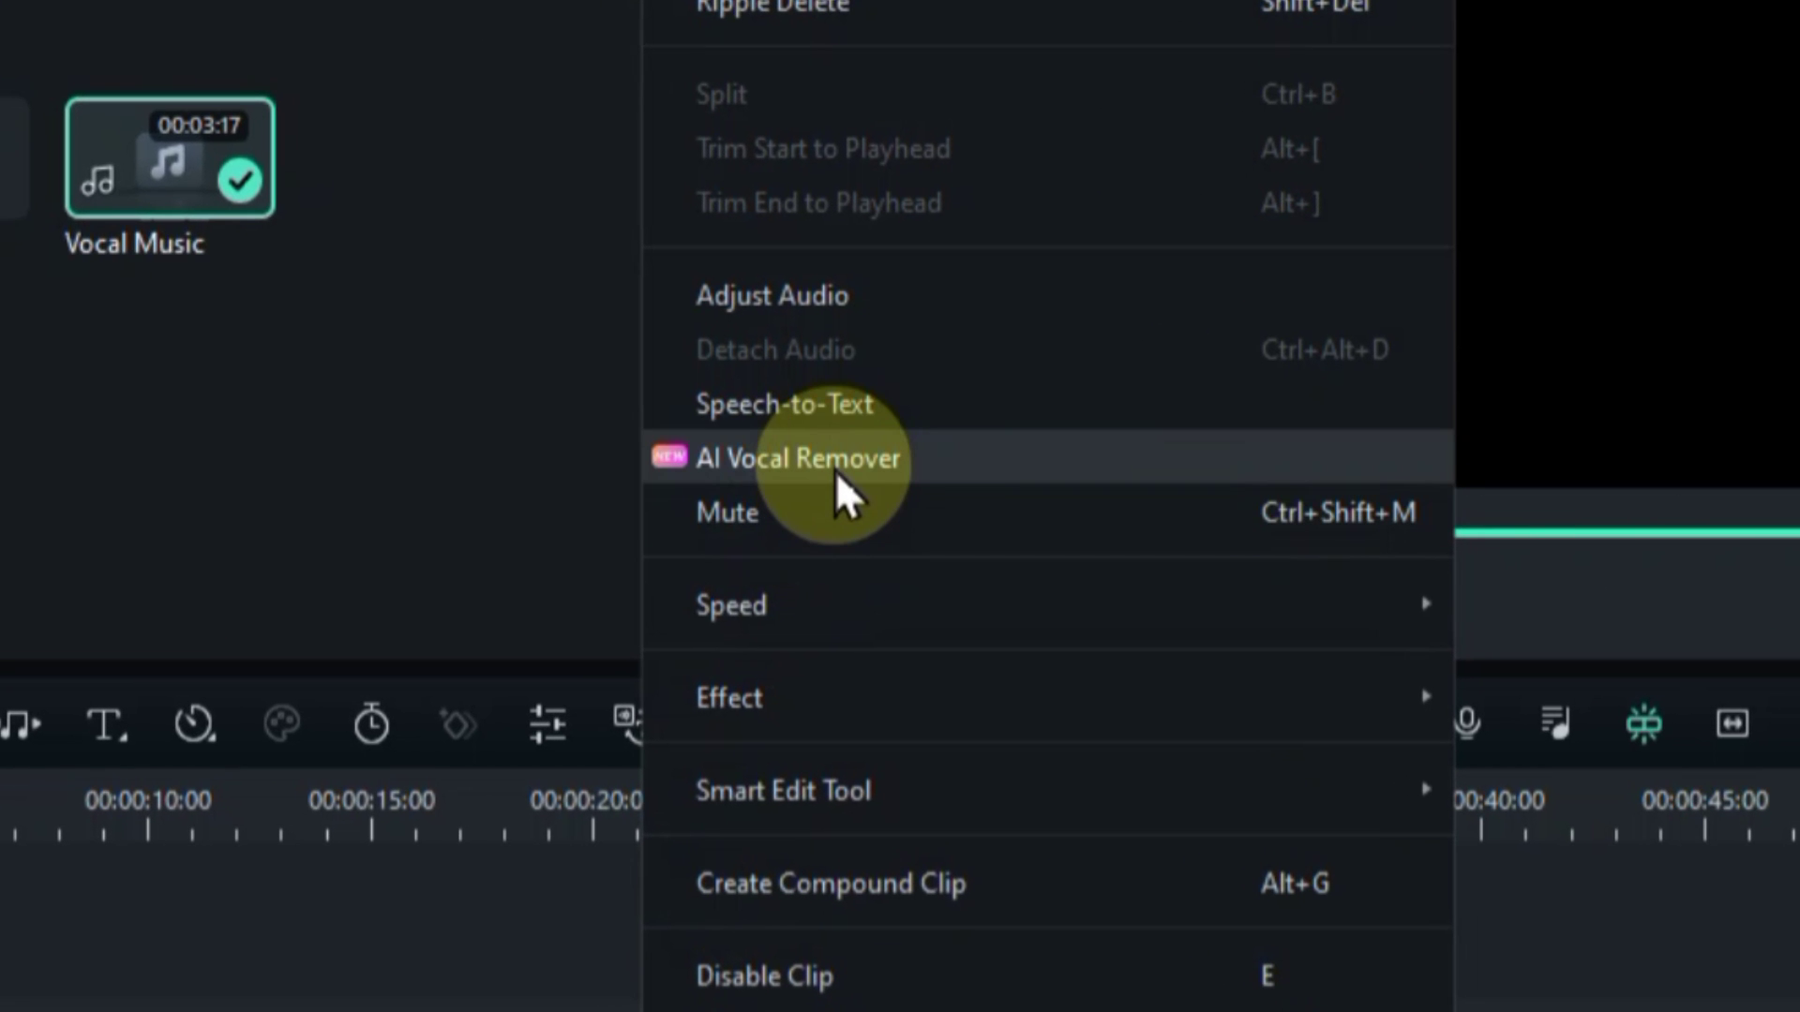
left_click(979, 458)
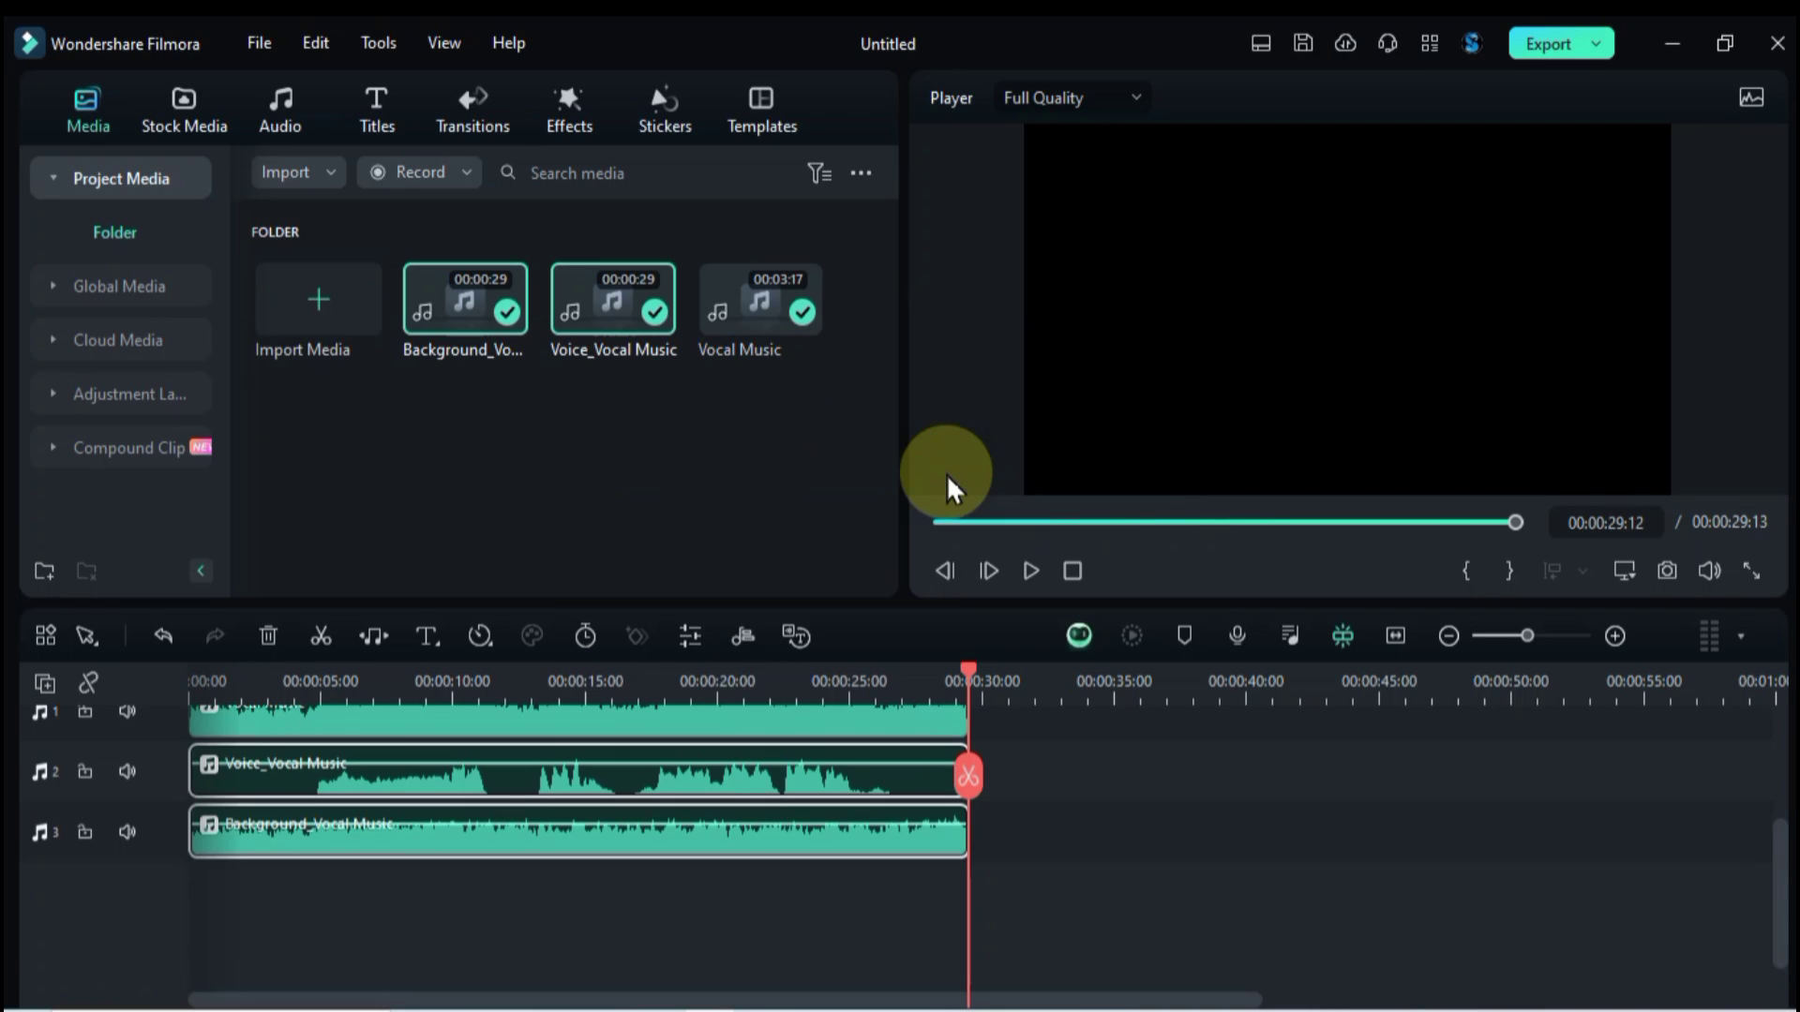
Step: Select the Vocal Music, Voice_Vocal Music and Background_Vocal Music clips in turn
scroll(342, 900, "up", 1)
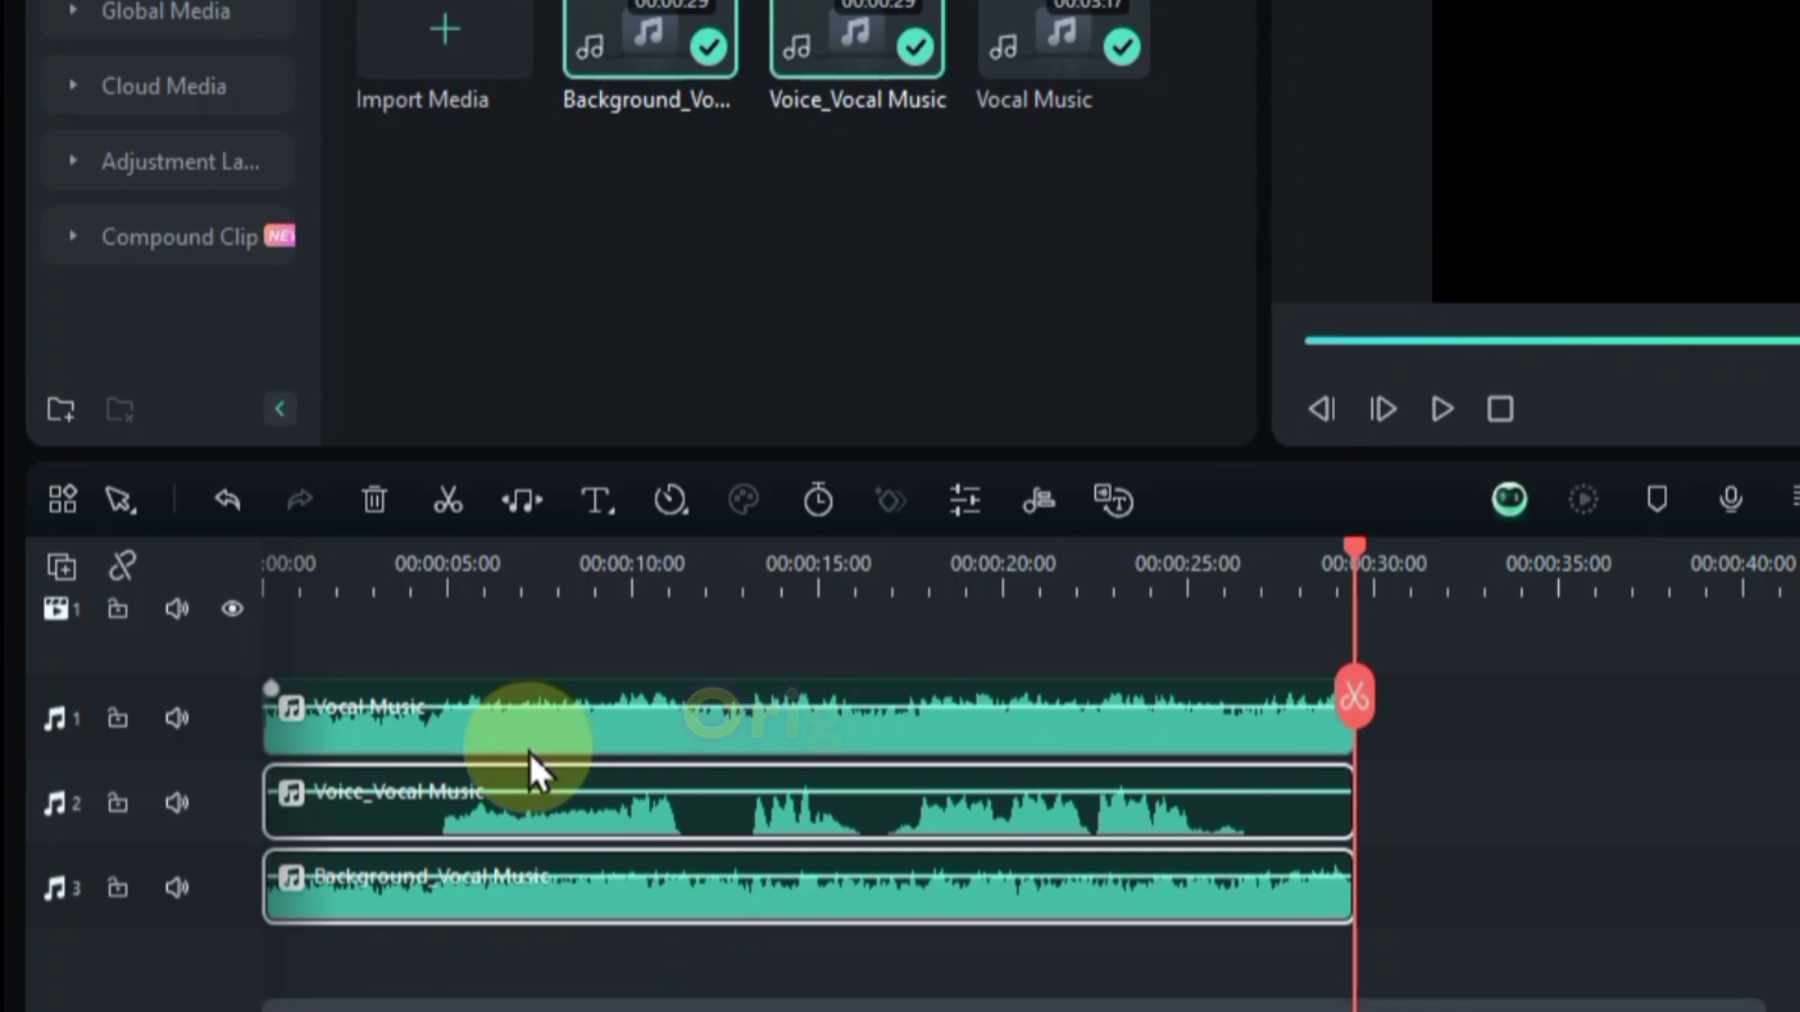
left_click(492, 742)
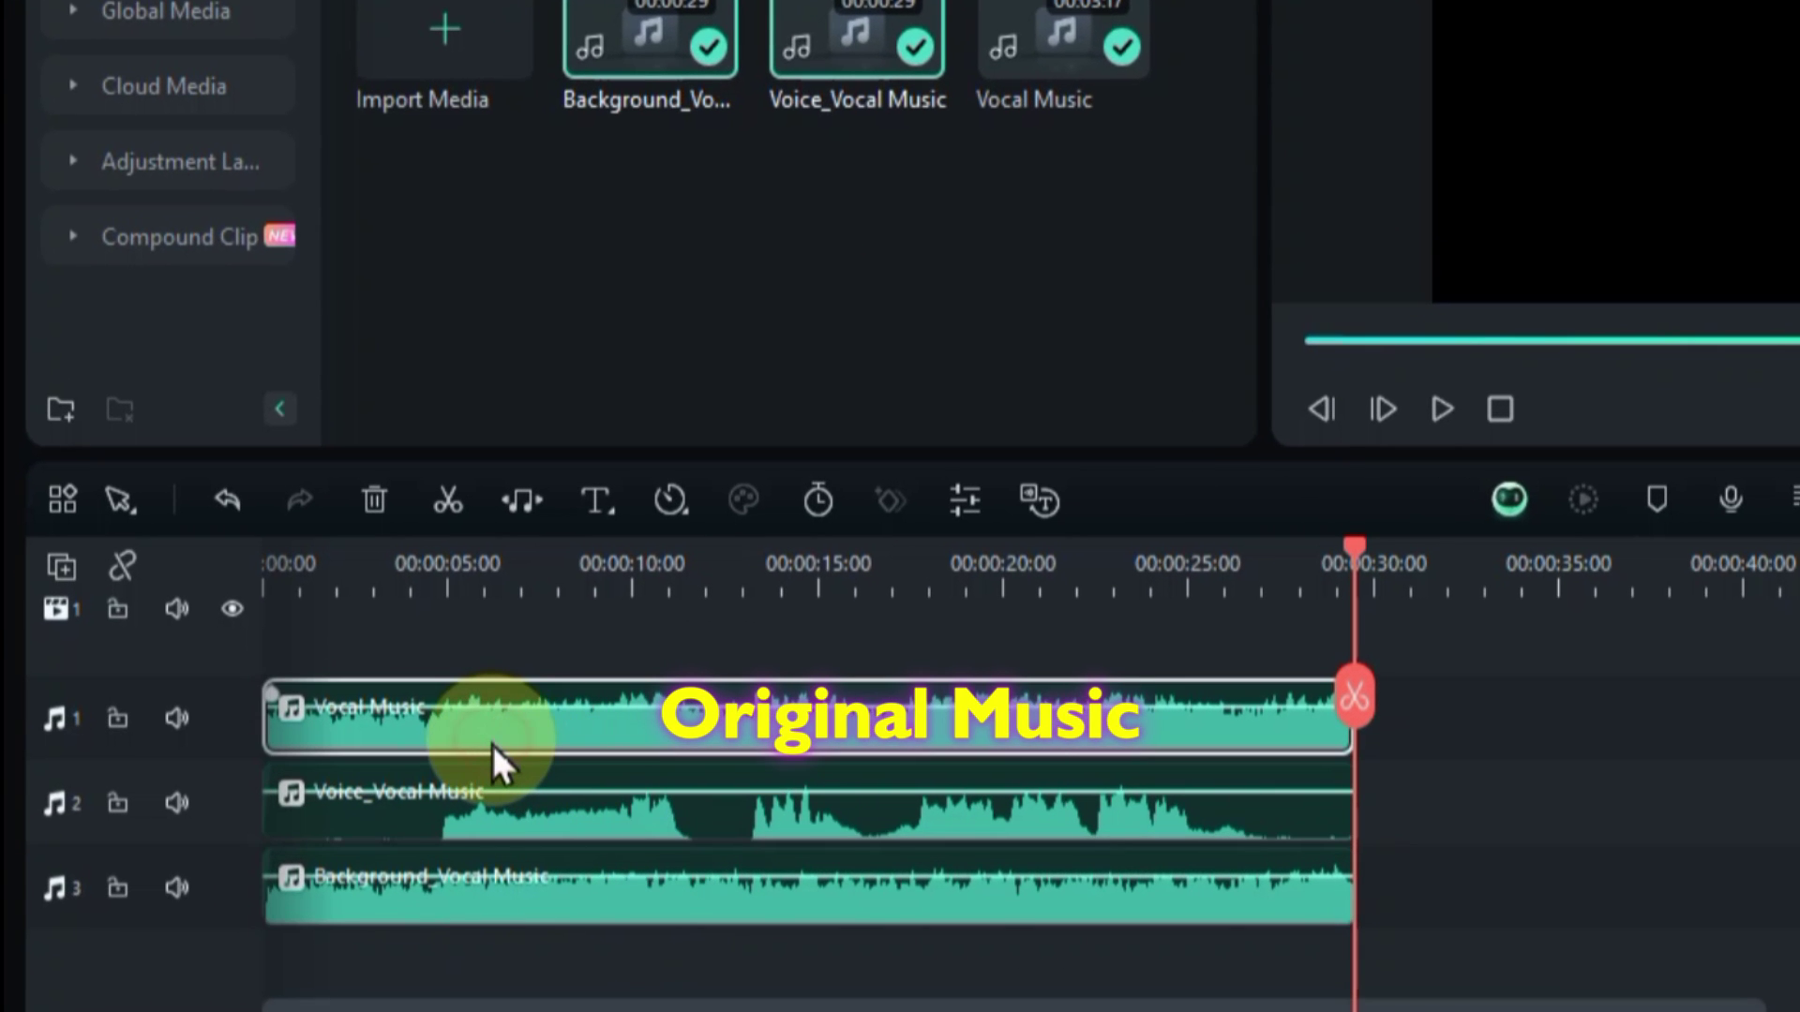
left_click(492, 797)
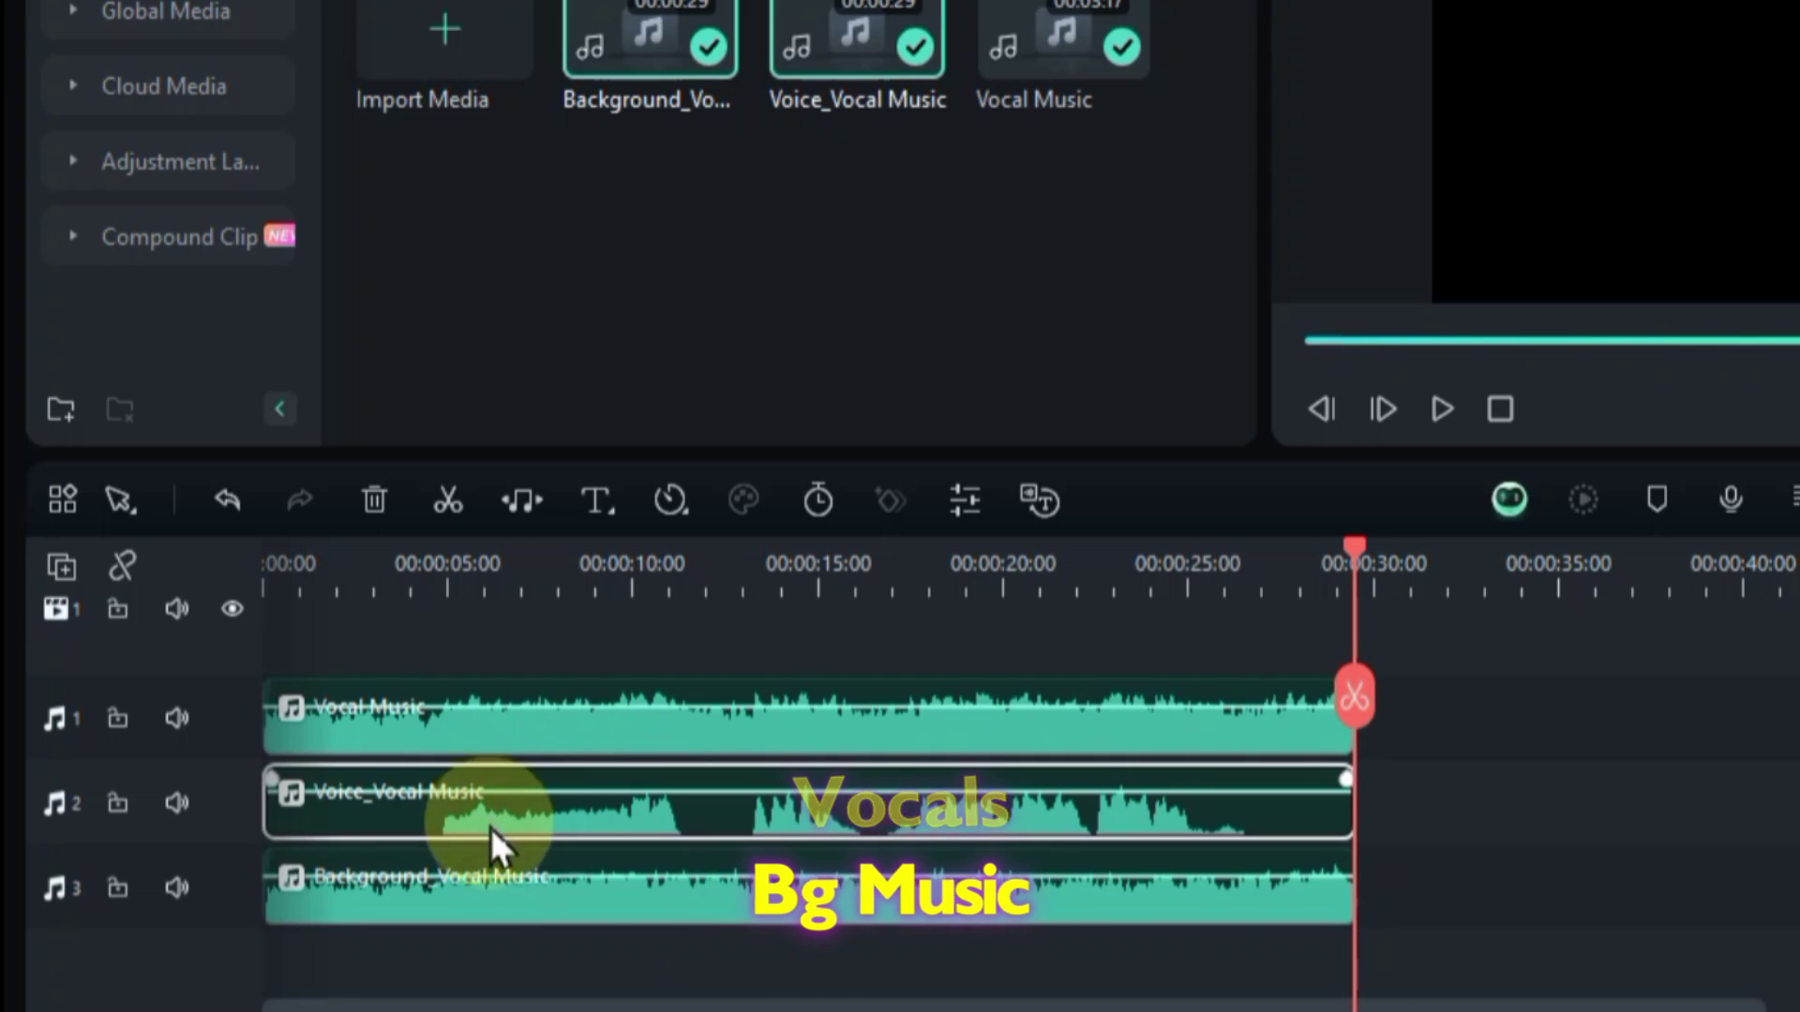
left_click(487, 903)
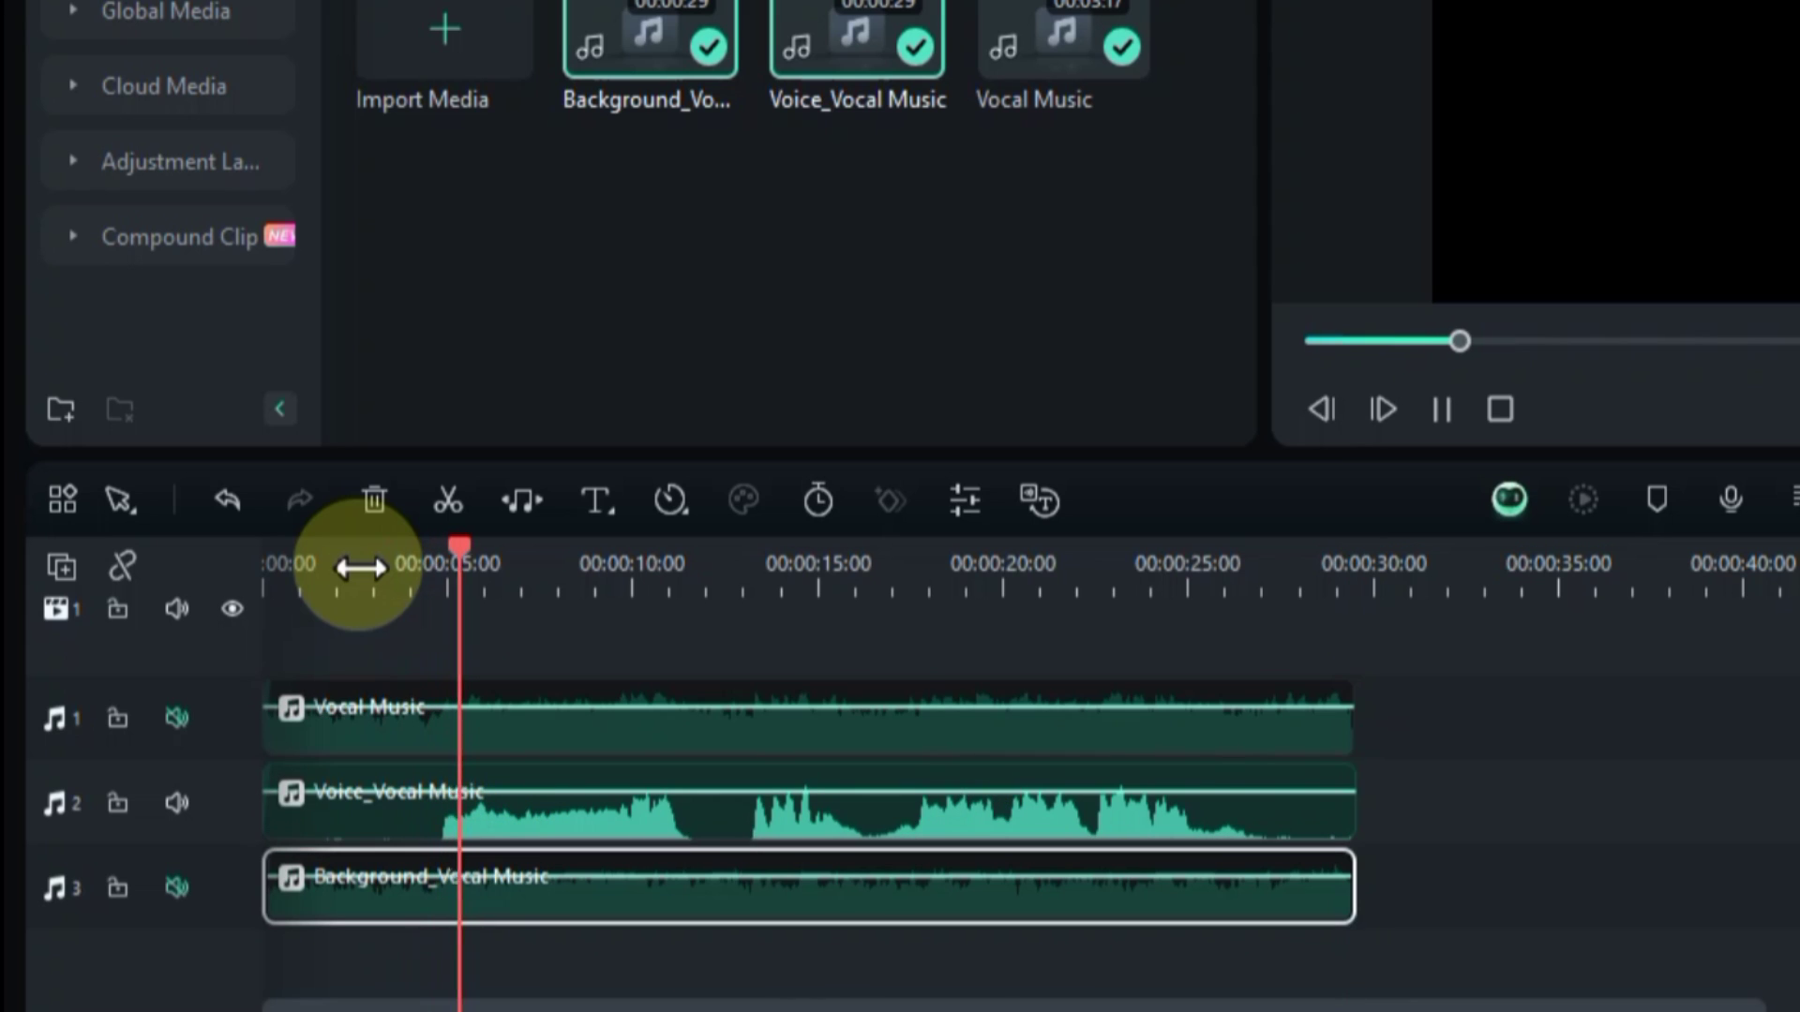